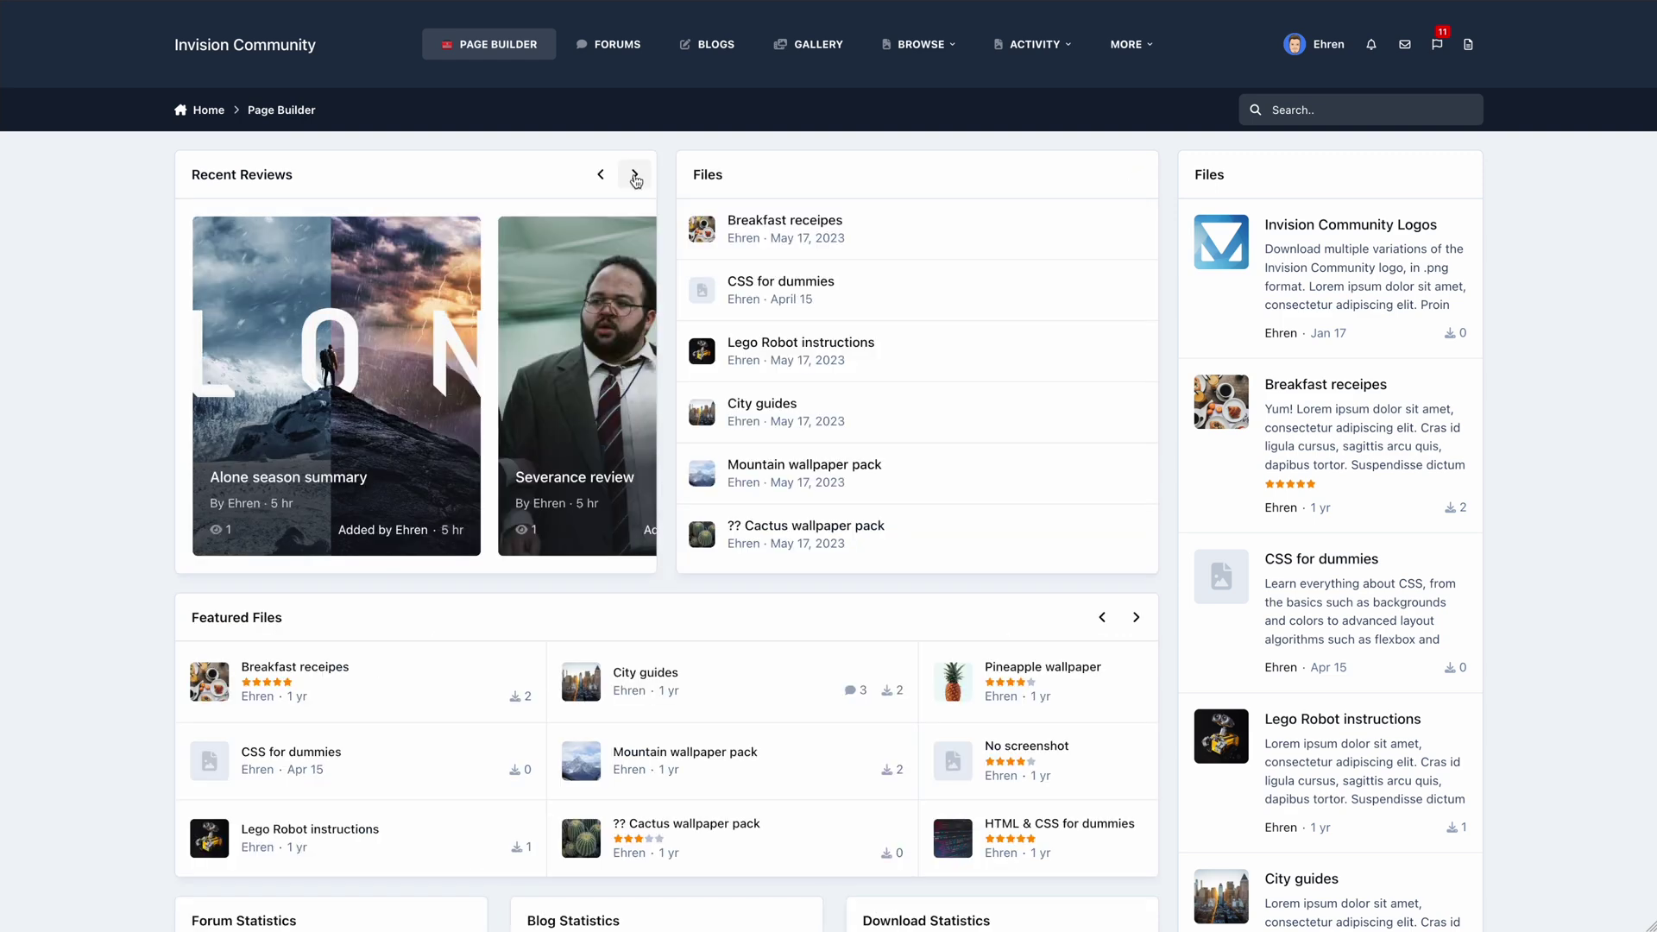
Page through the Latest Reviews carousel and return it to the first review.
{"action": "left_click", "coordinate": [635, 177]}
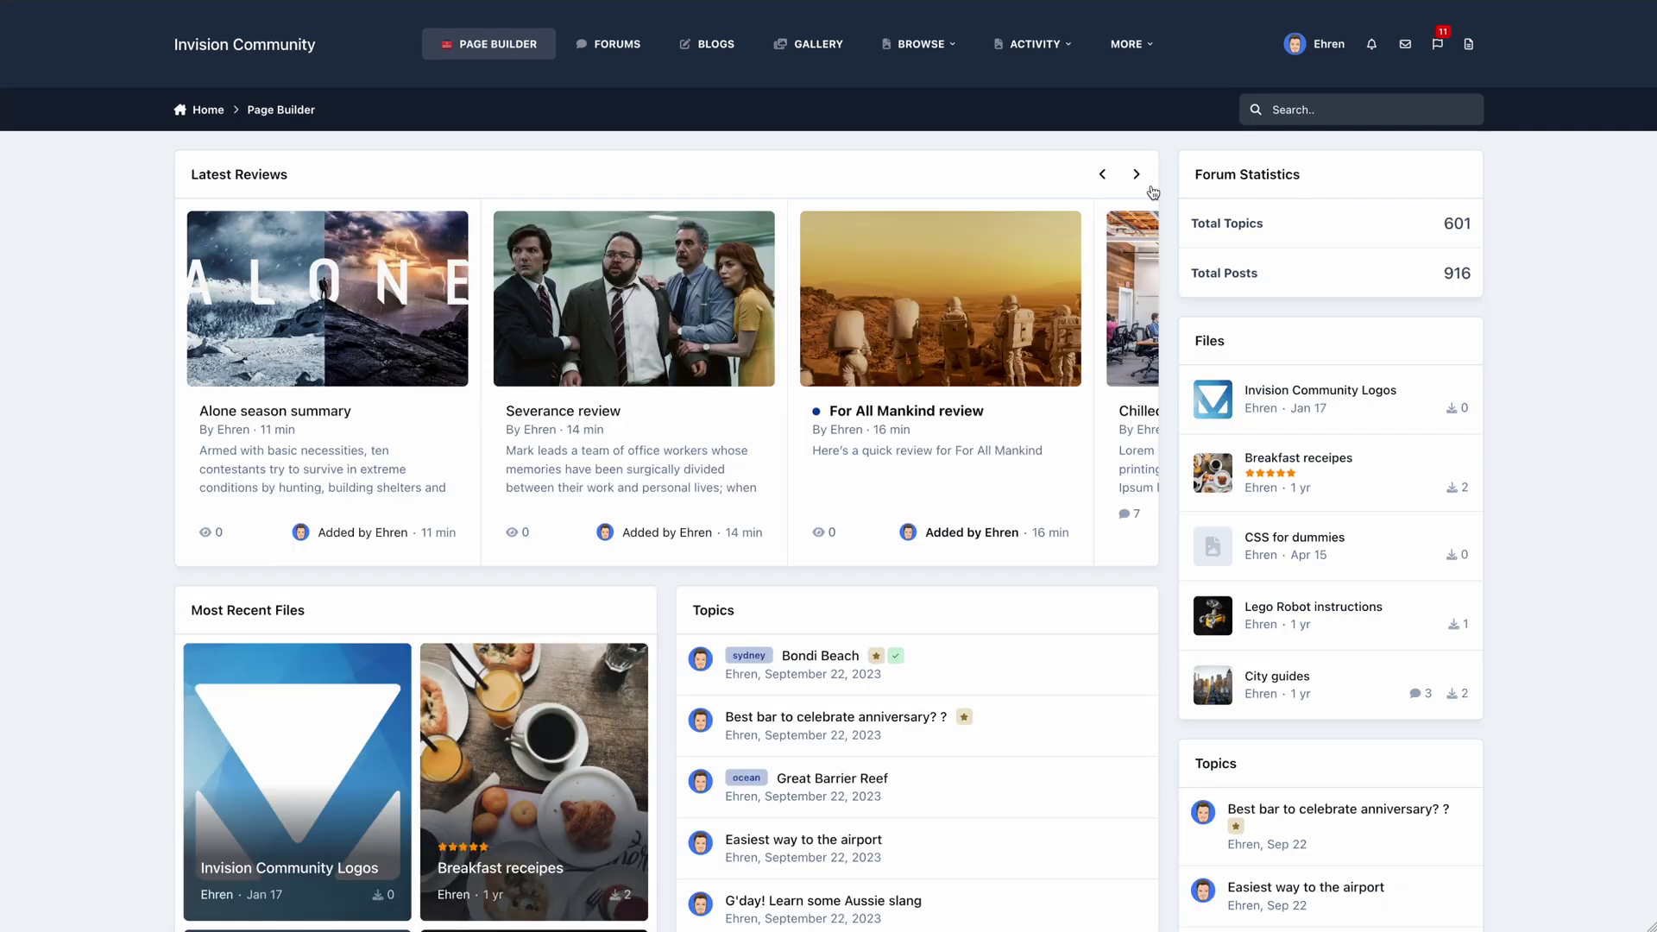
{"action": "left_click", "coordinate": [1137, 176]}
{"action": "left_click", "coordinate": [1140, 178]}
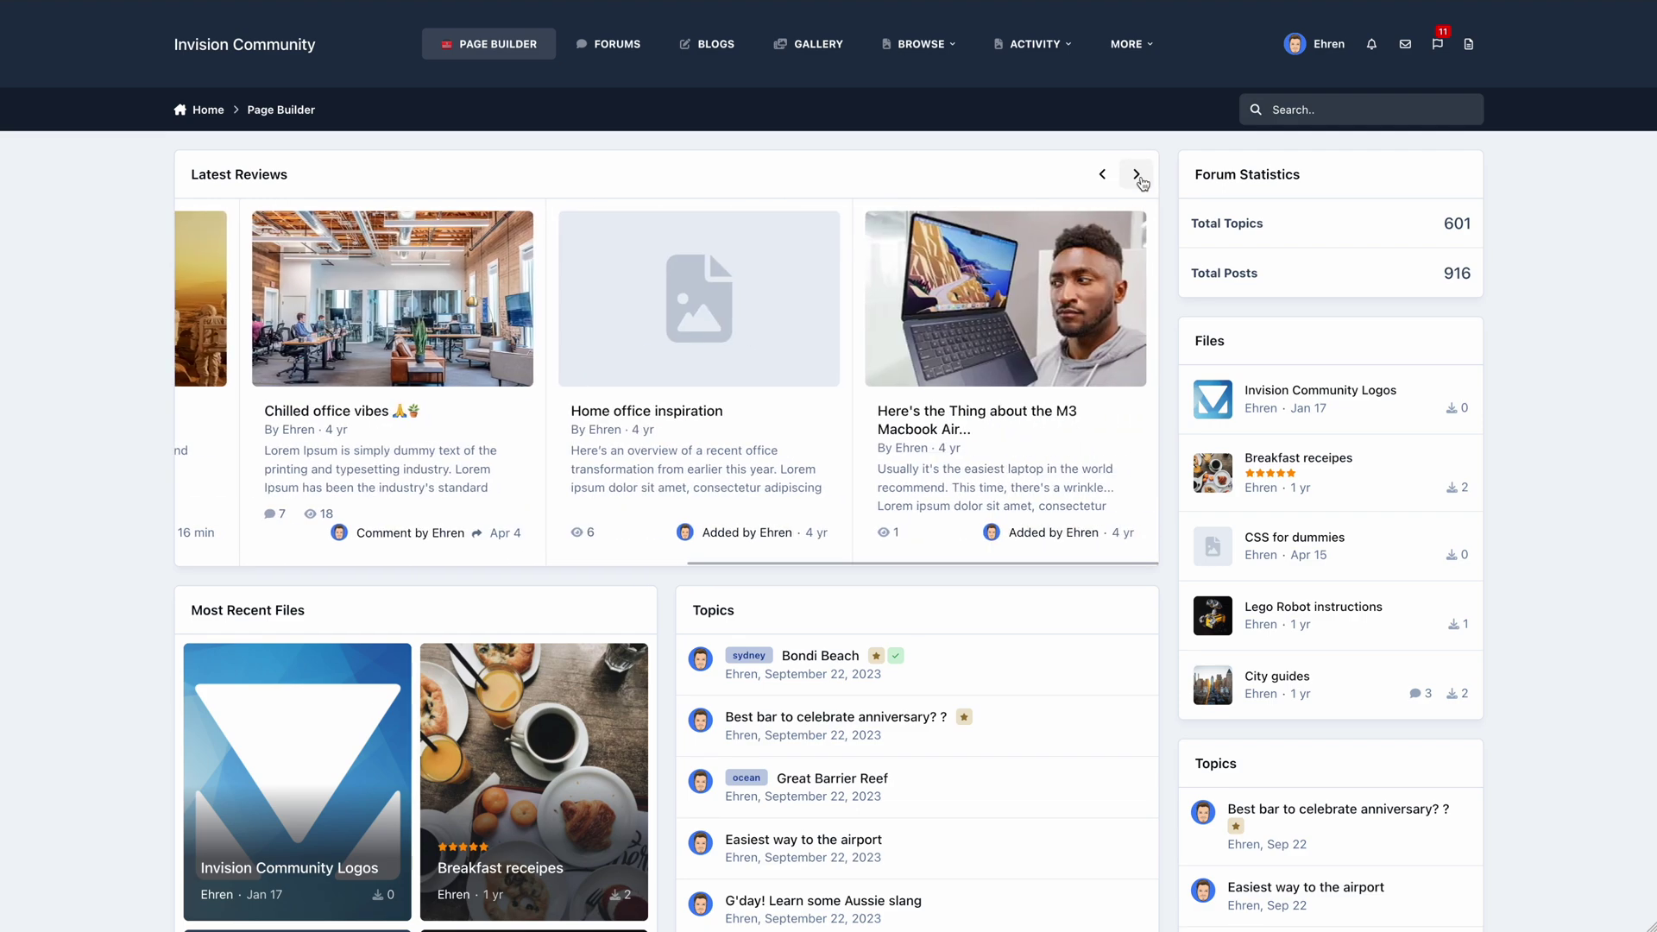
{"action": "left_click", "coordinate": [1138, 176]}
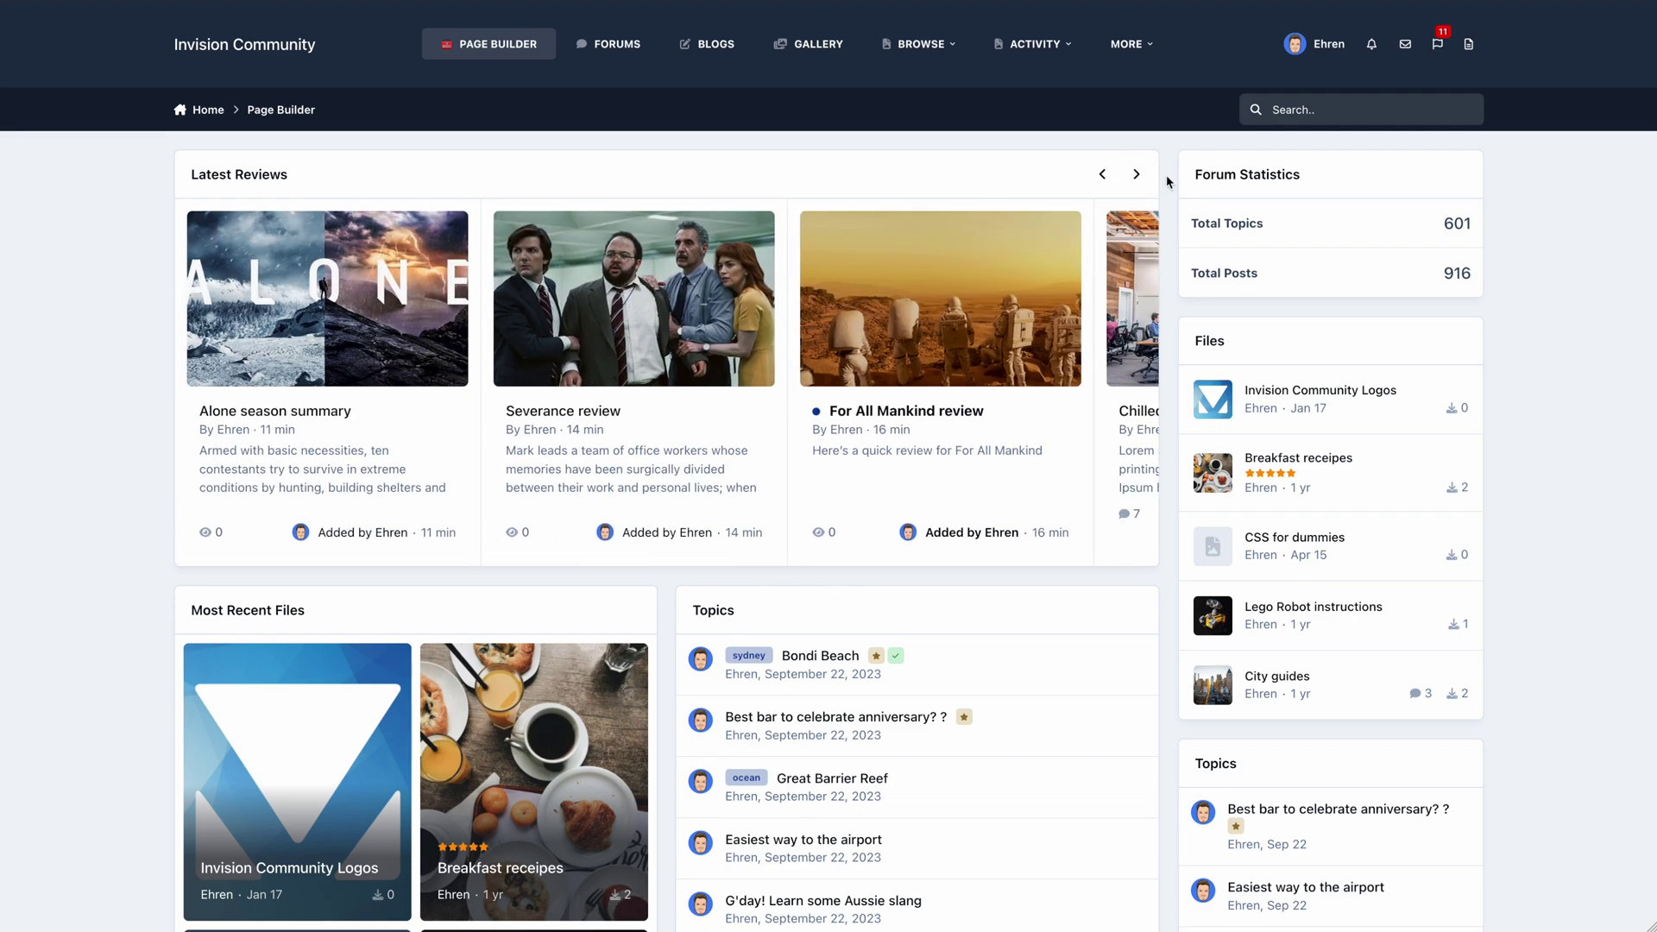
Scroll down the finished page to the footer and back up.
{"action": "scroll", "coordinate": [1169, 181], "scroll_direction": "down", "scroll_amount": 6}
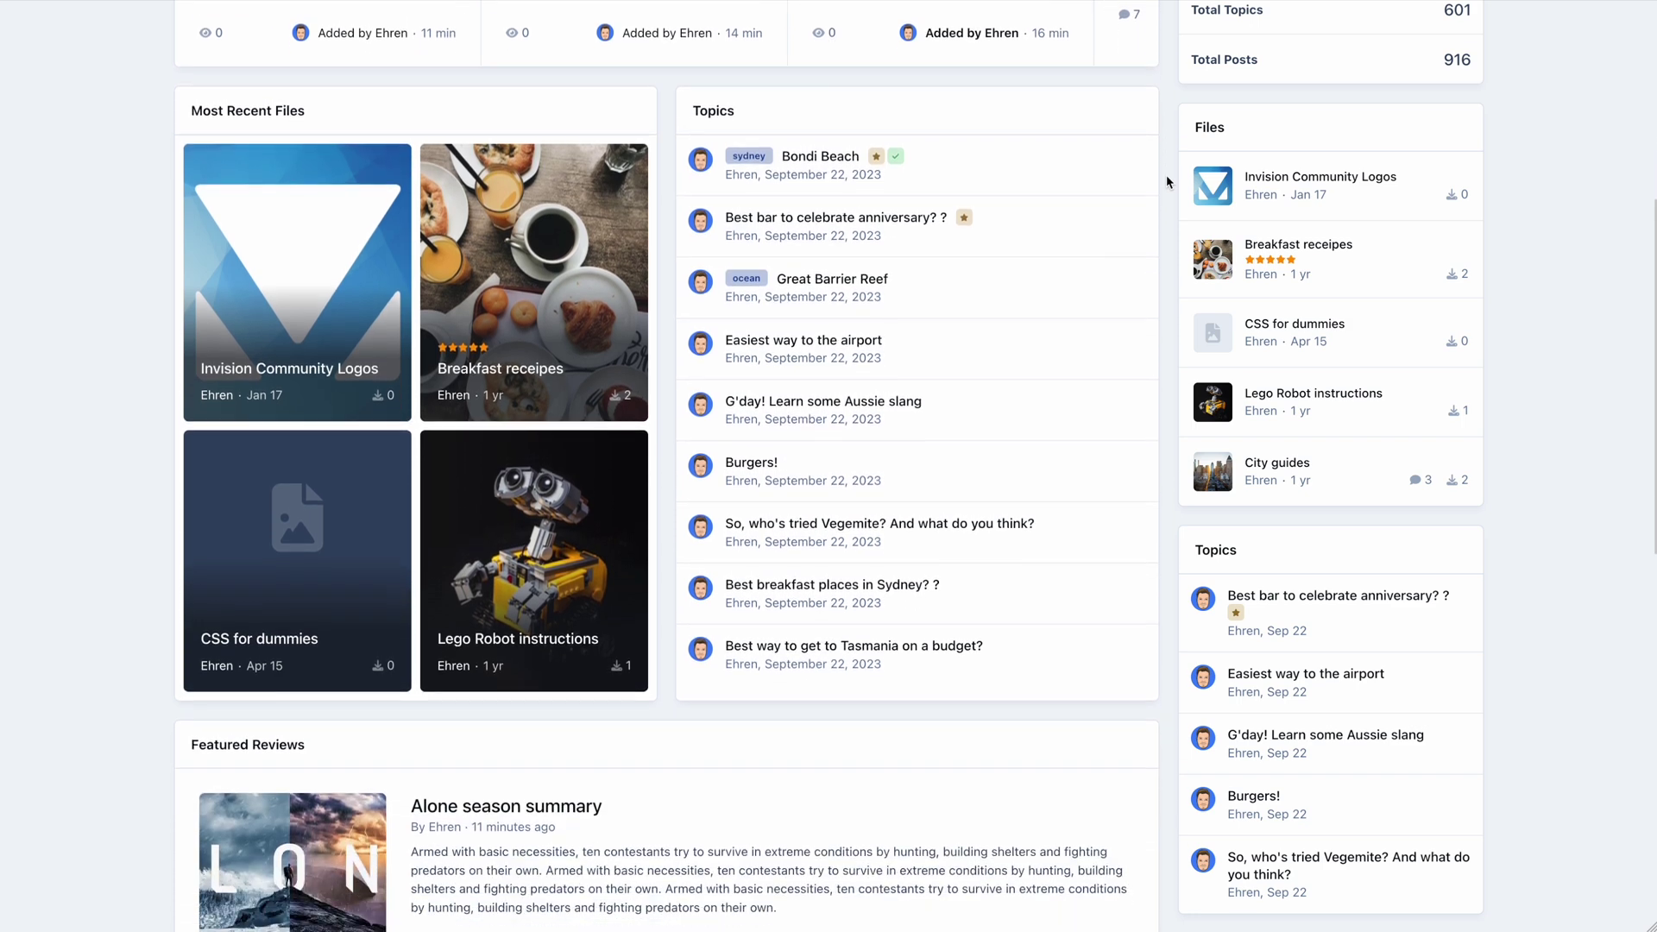
{"action": "scroll", "coordinate": [1167, 176], "scroll_direction": "down", "scroll_amount": 8}
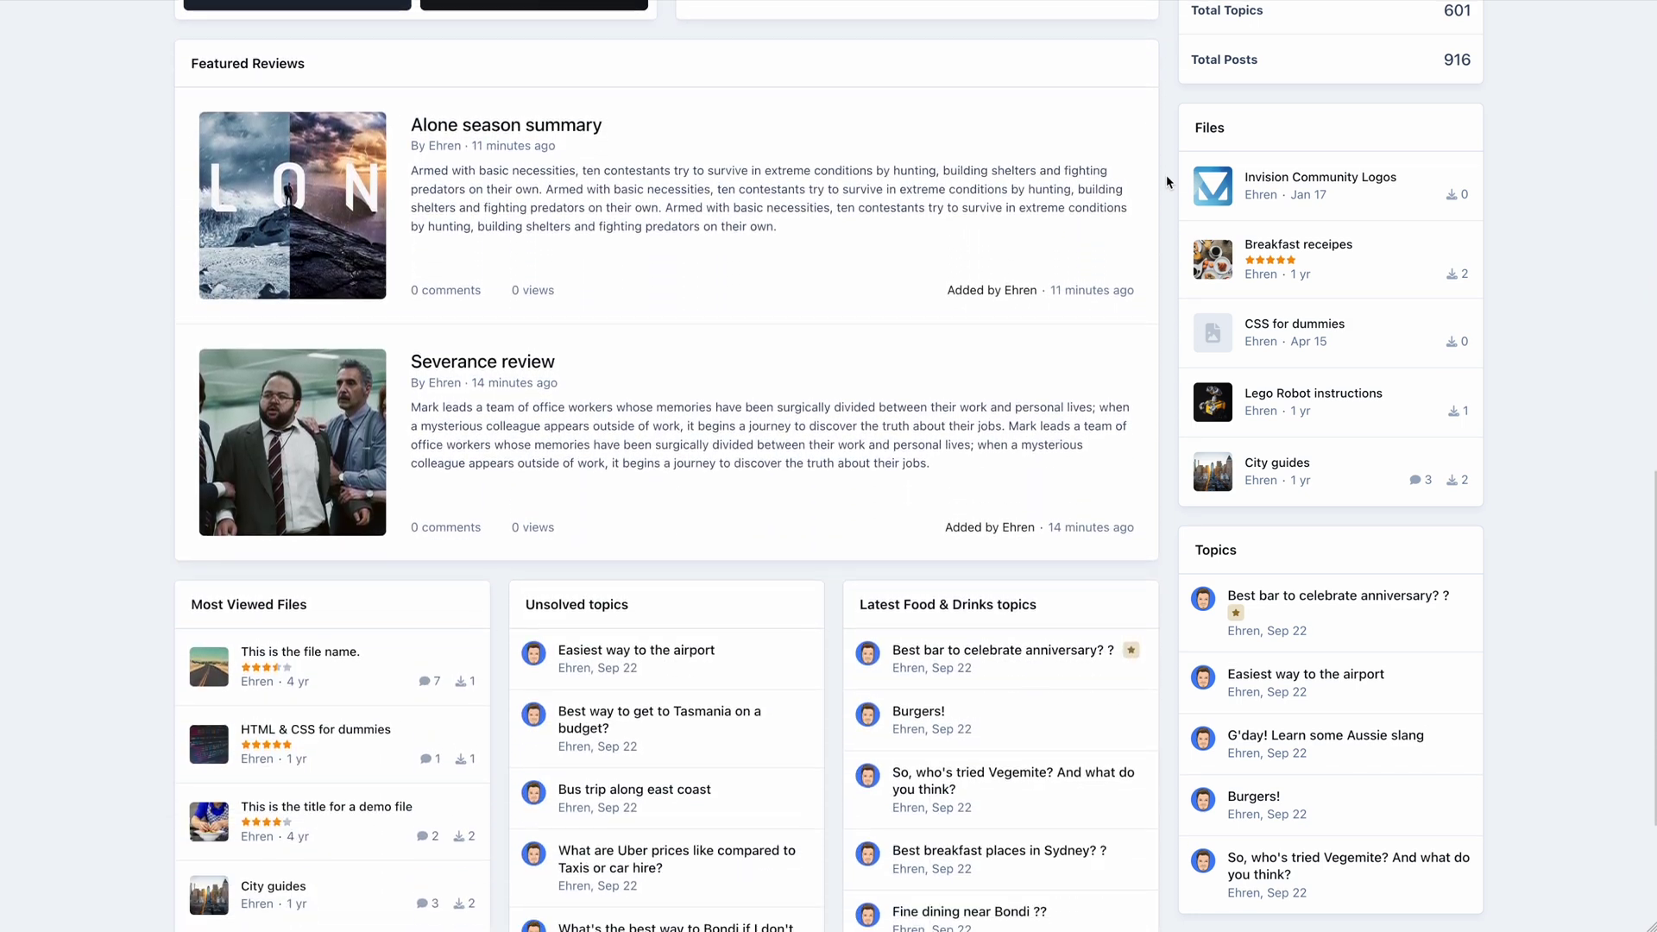
{"action": "scroll", "coordinate": [1167, 174], "scroll_direction": "down", "scroll_amount": 3}
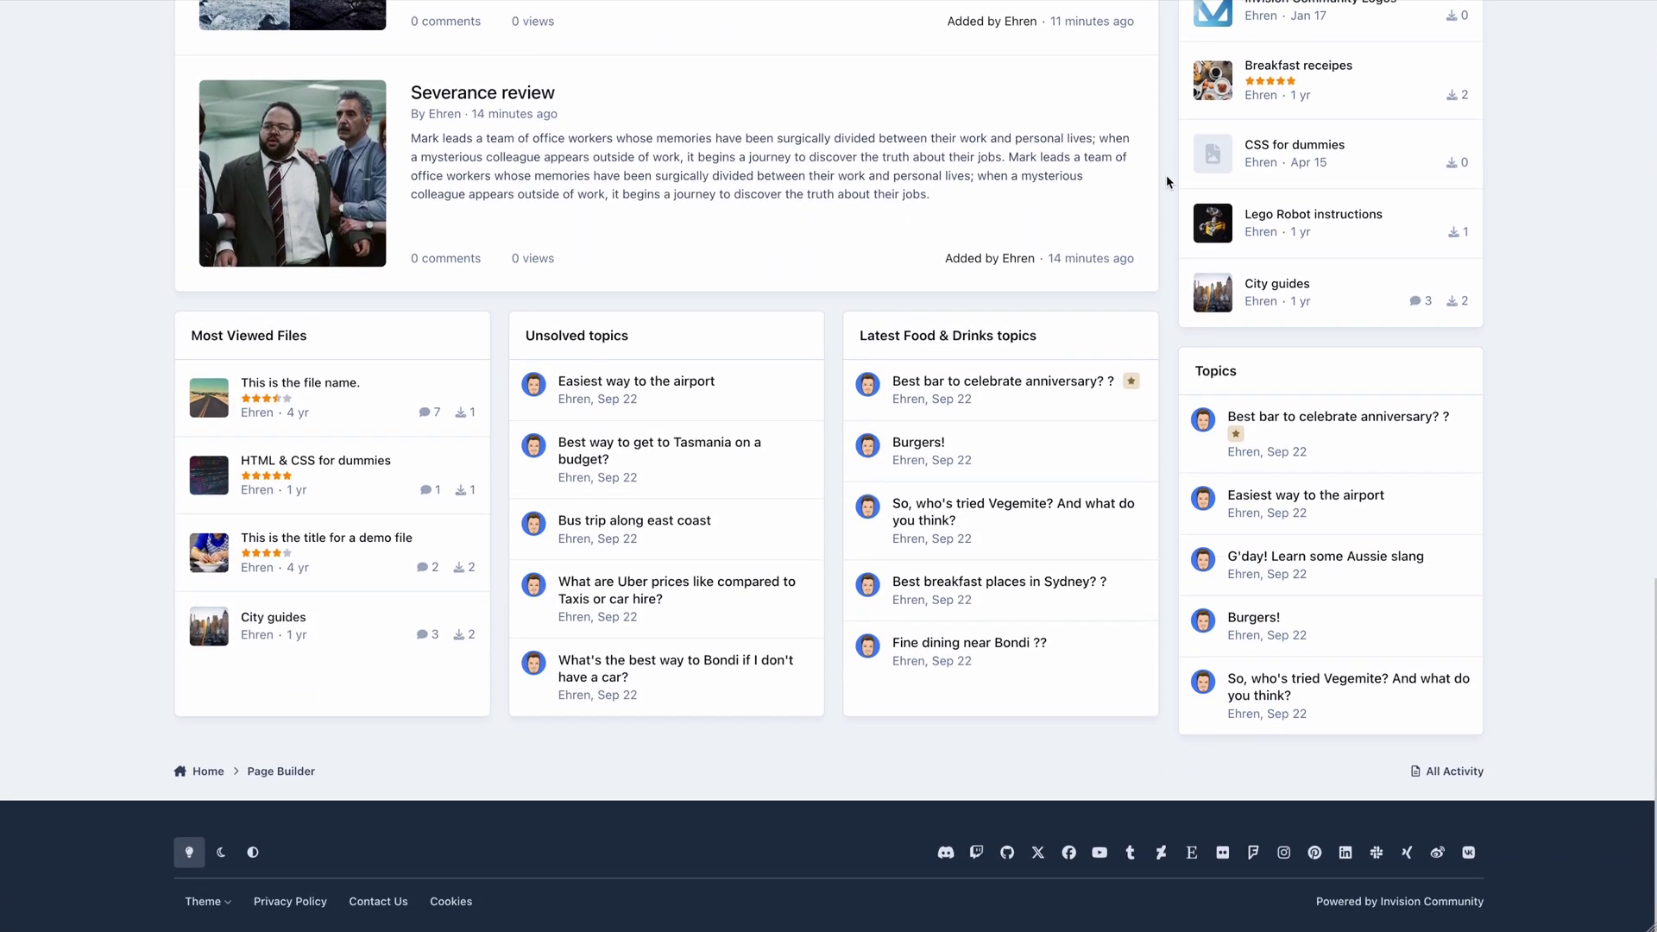
{"action": "scroll", "coordinate": [1167, 174], "scroll_direction": "up", "scroll_amount": 8}
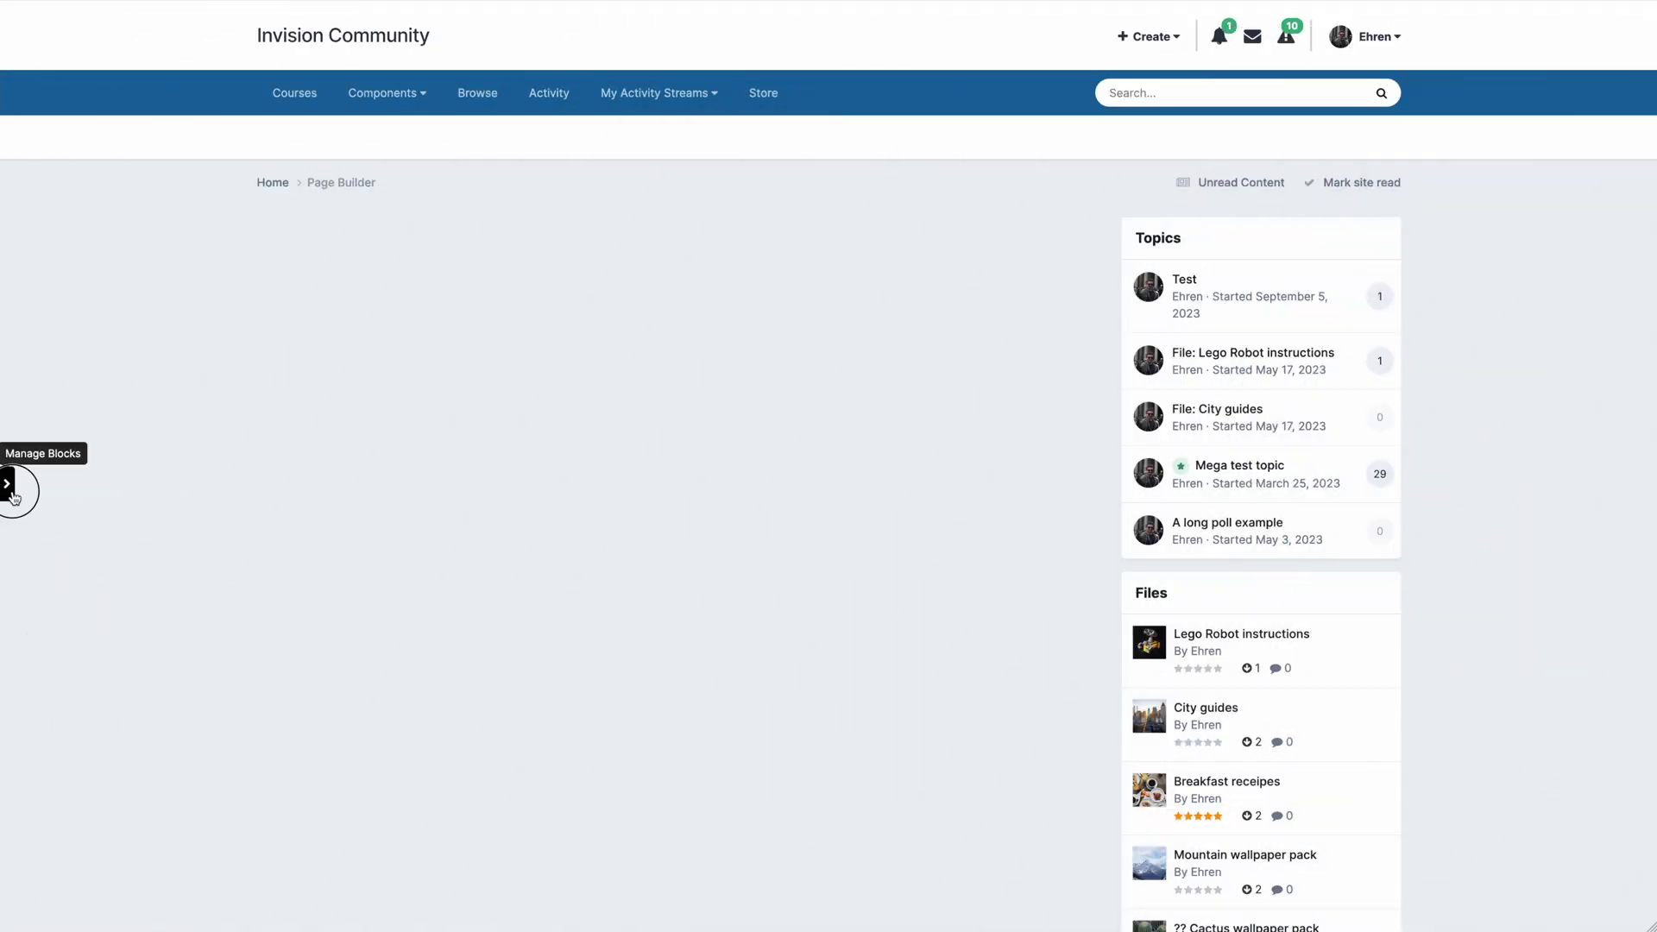
Add a Topic Feed, a Files Feed and Download Statistics to the main column, then finish editing.
{"action": "left_click", "coordinate": [8, 483]}
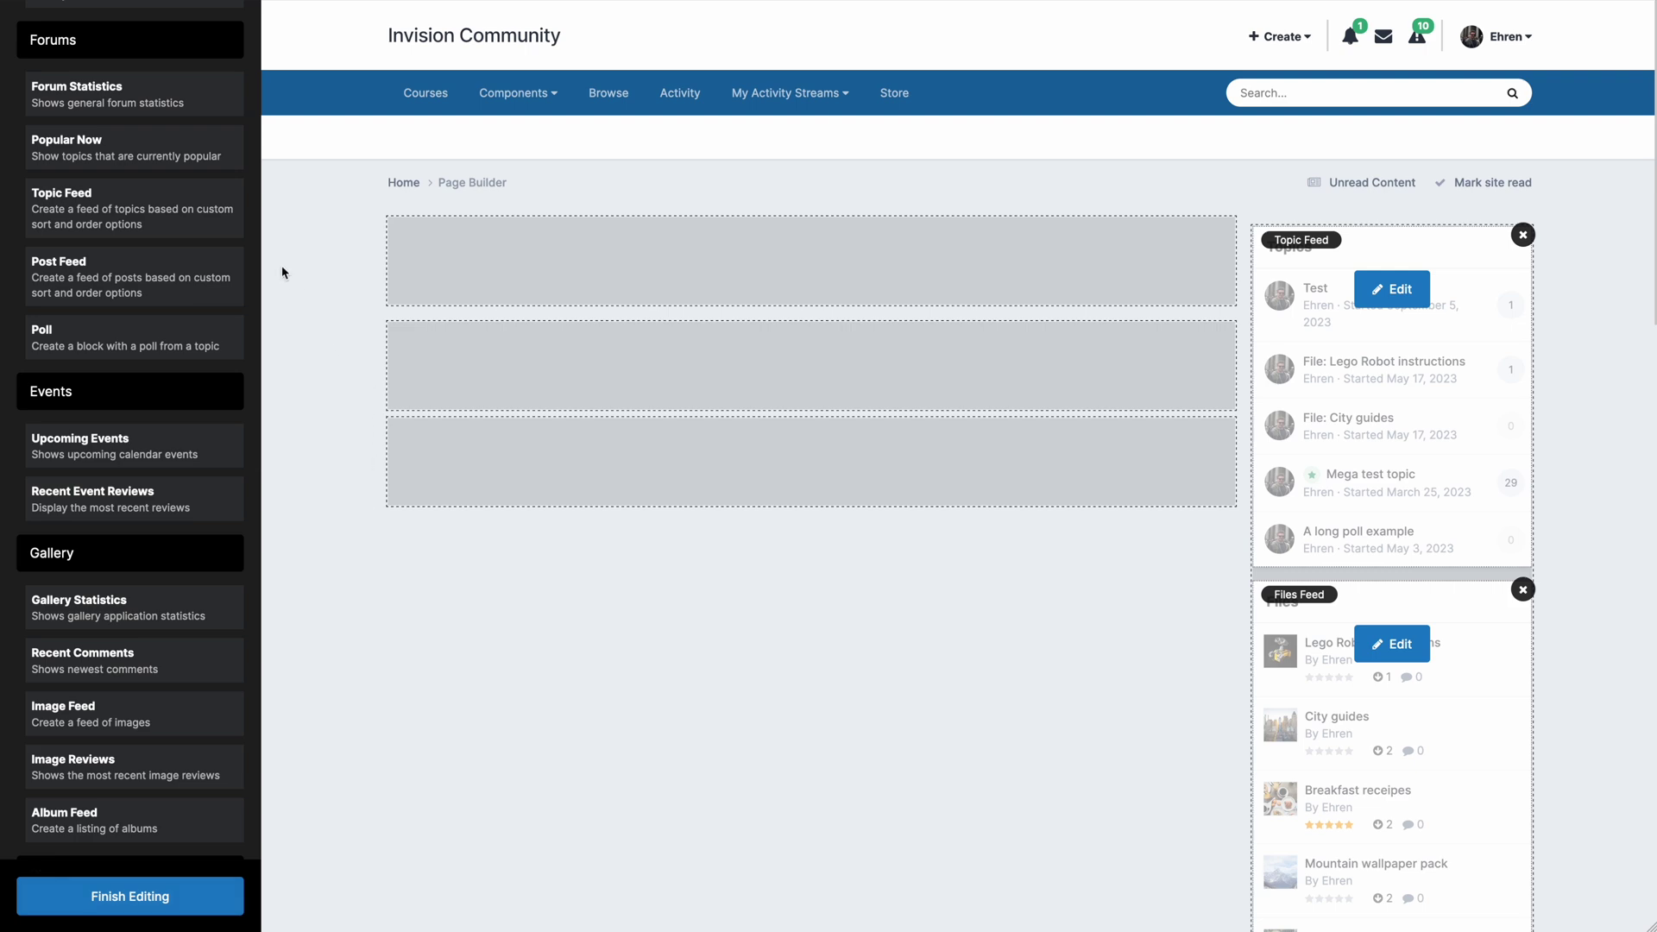
{"action": "left_click_drag", "start_coordinate": [233, 222], "coordinate": [448, 385]}
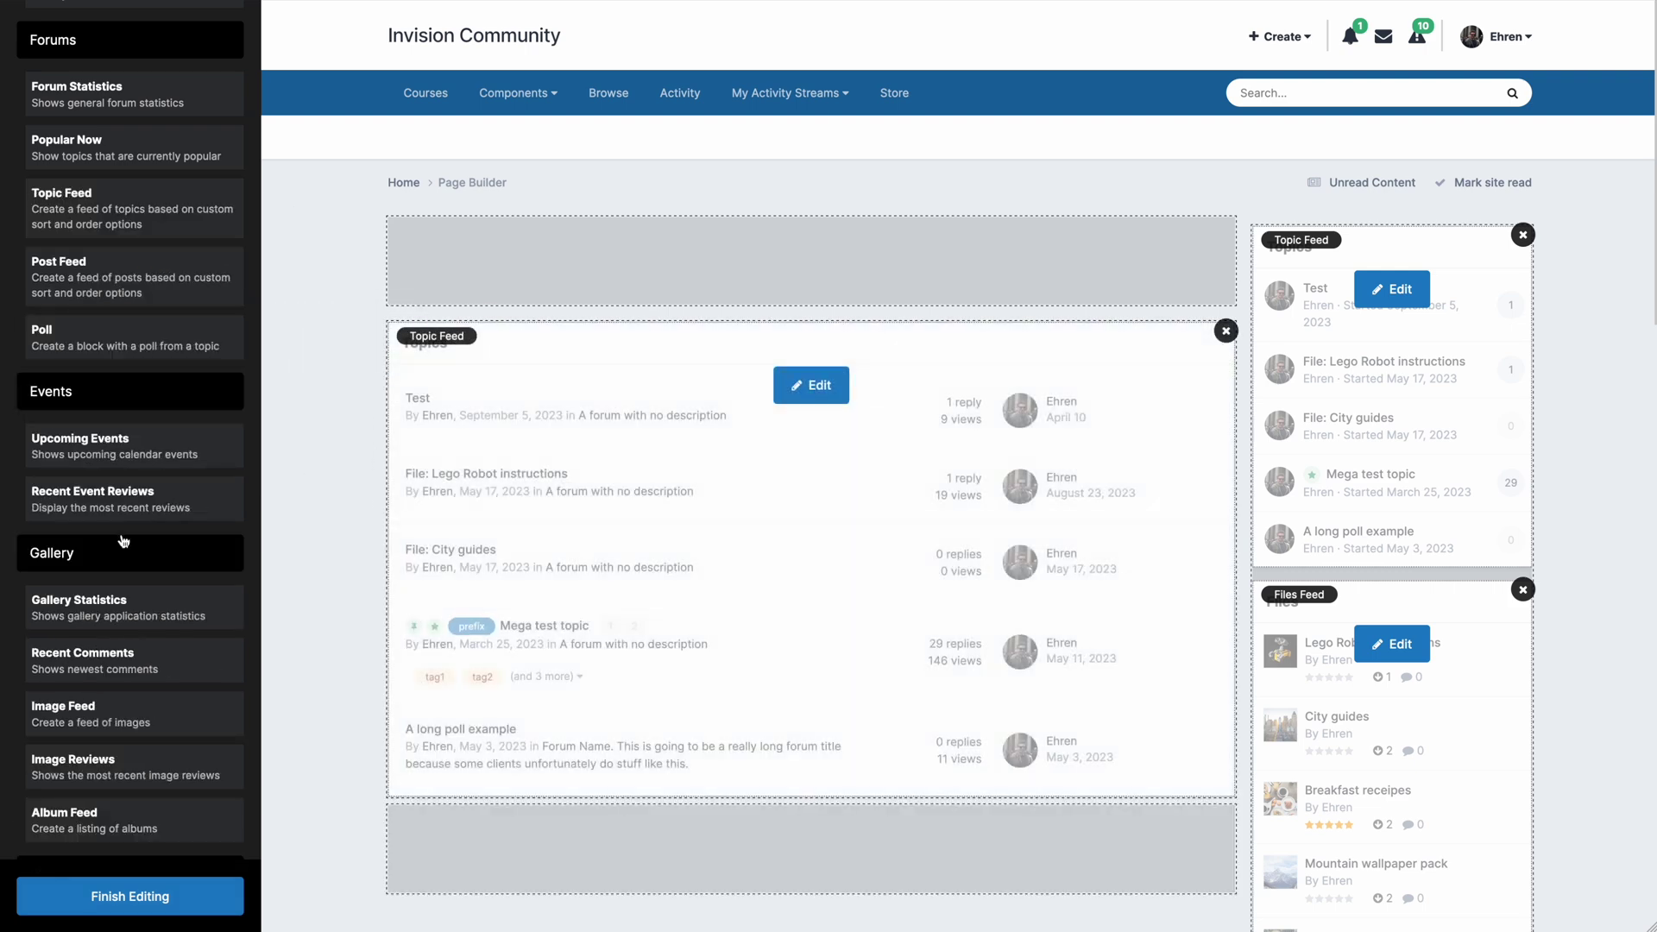
{"action": "scroll", "coordinate": [123, 541], "scroll_direction": "down", "scroll_amount": 10}
{"action": "left_click_drag", "start_coordinate": [88, 595], "coordinate": [673, 799]}
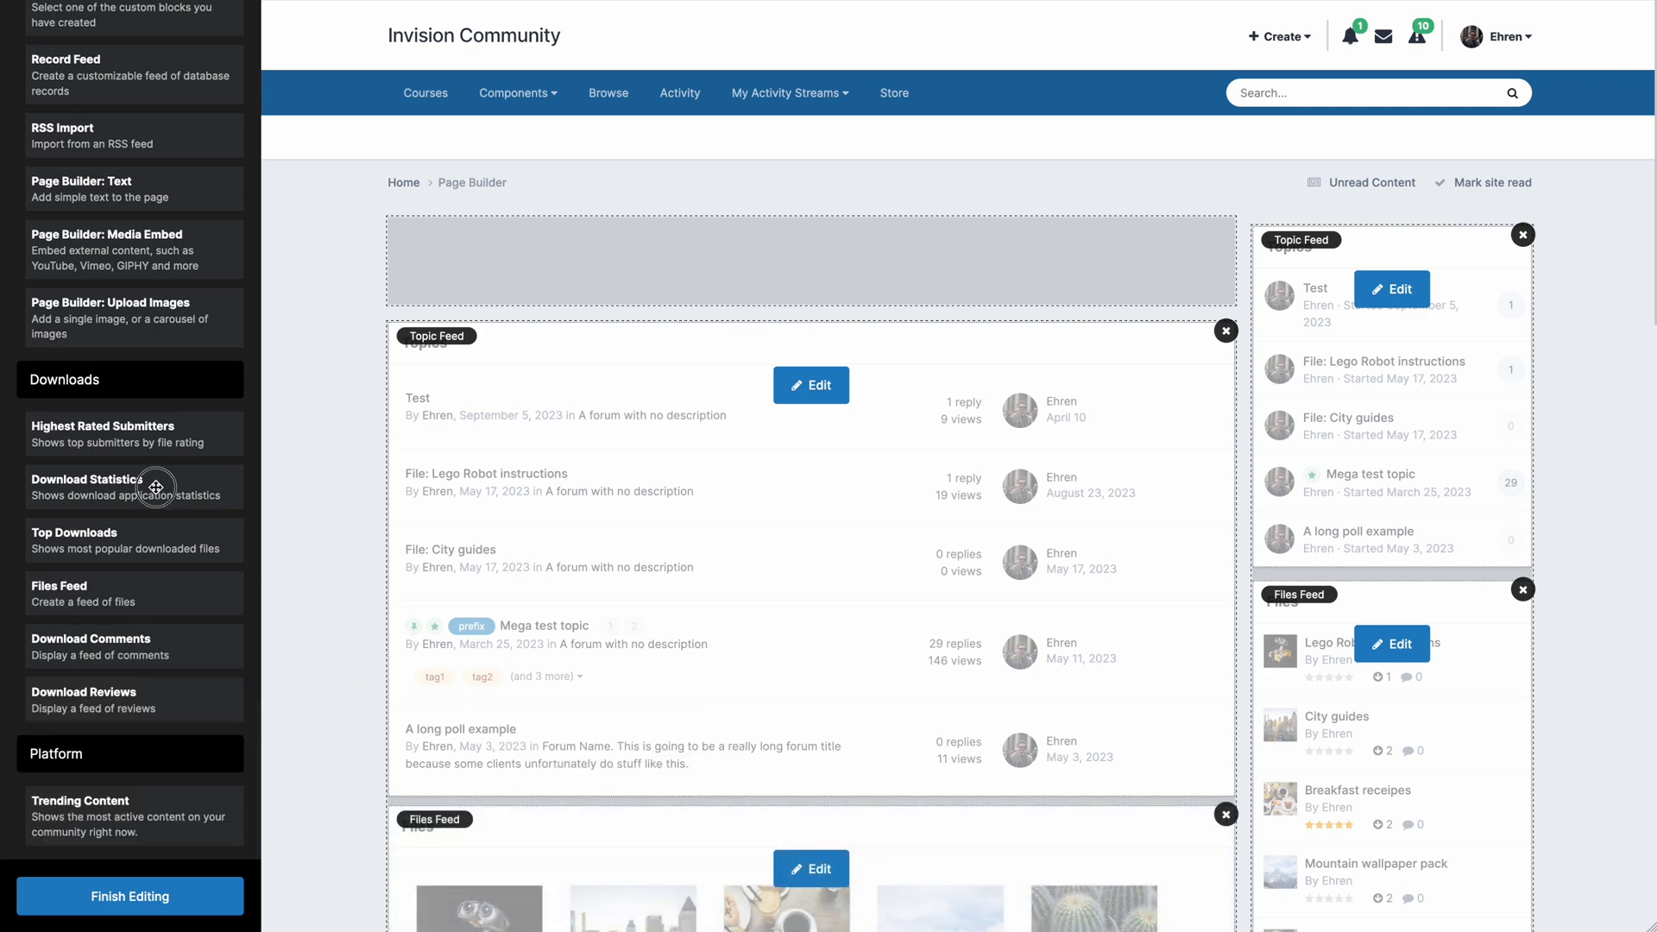
{"action": "left_click_drag", "start_coordinate": [155, 486], "coordinate": [658, 381]}
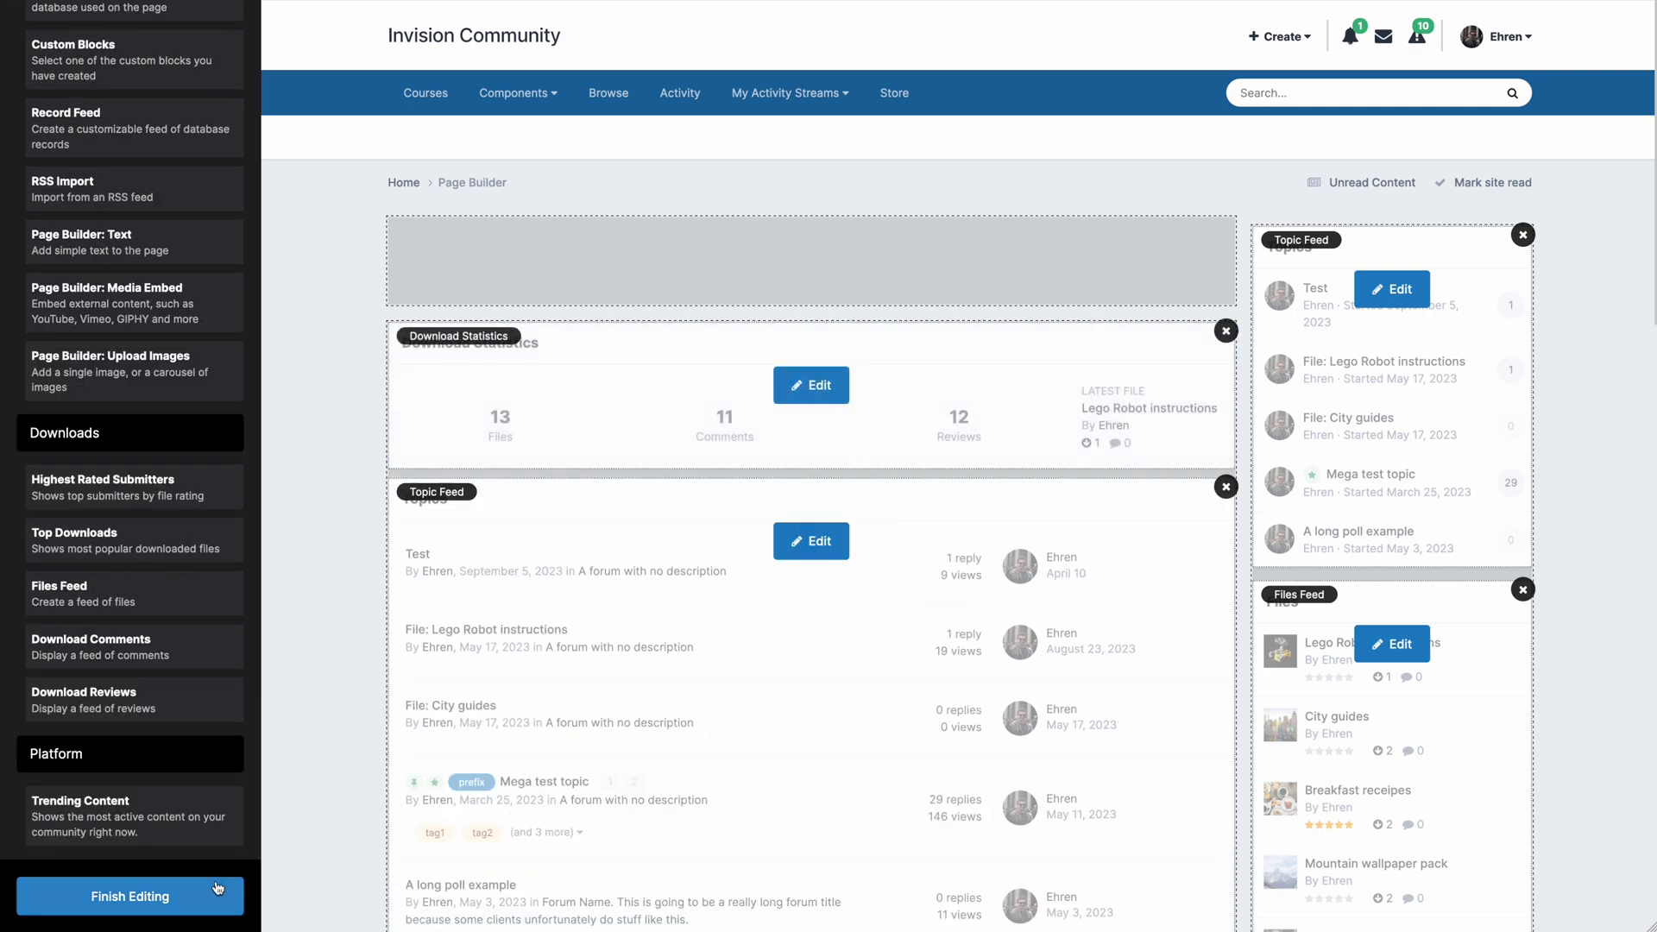
{"action": "left_click", "coordinate": [183, 892]}
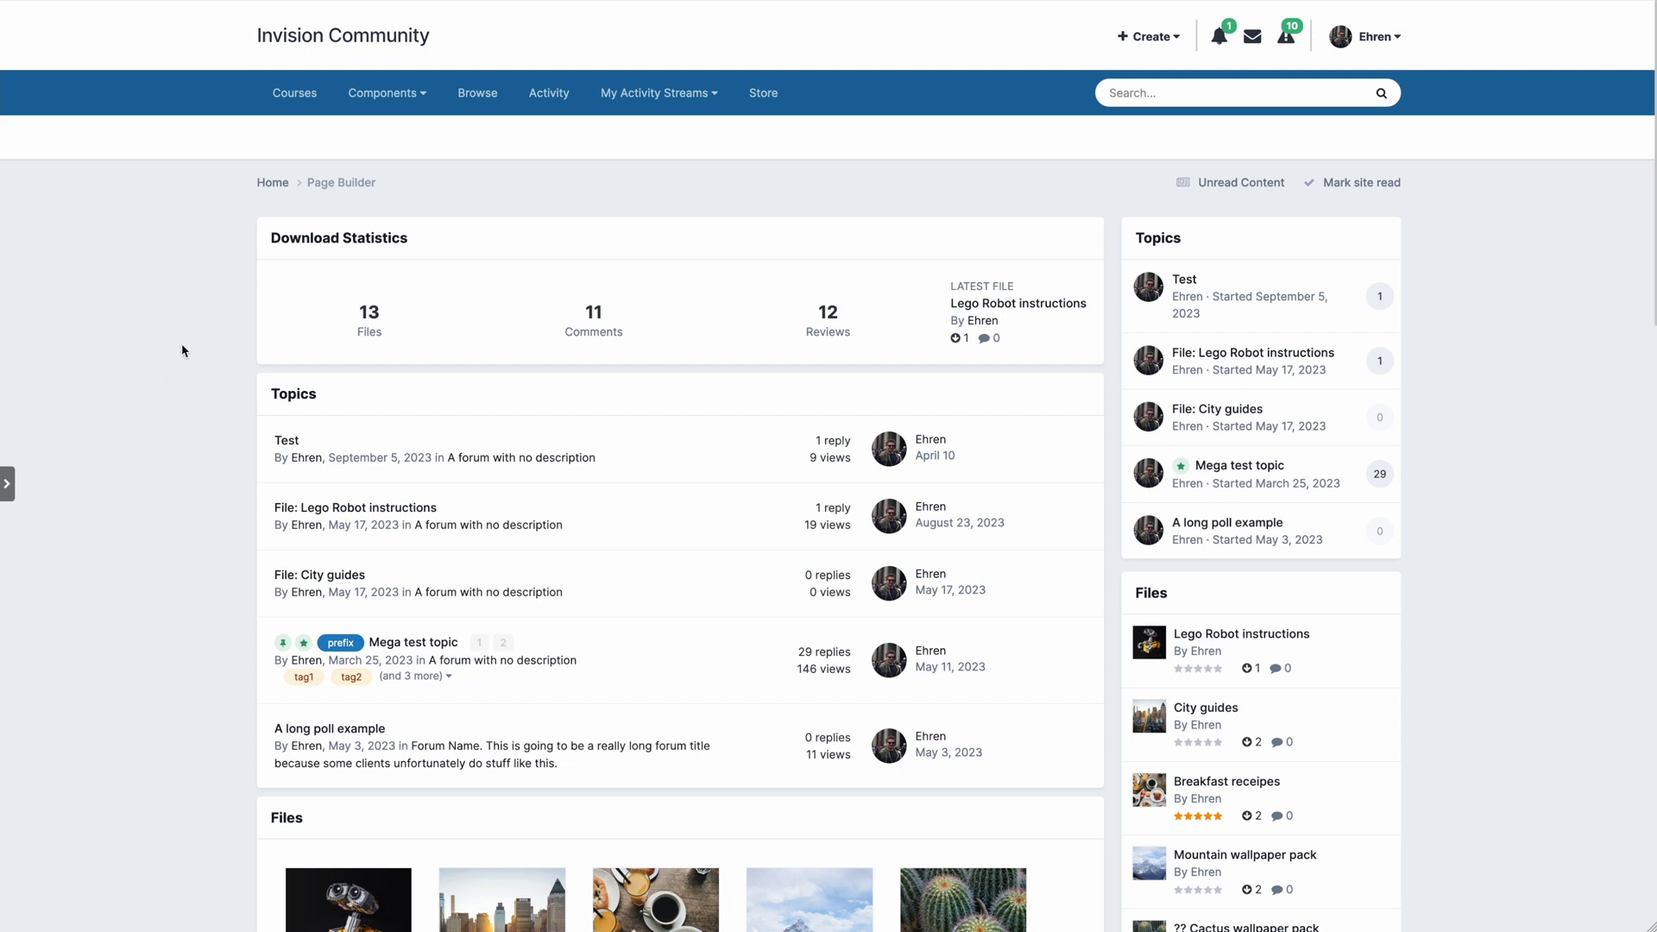
Scroll through the newly built page, then go to the Manage Blocks tab.
{"action": "scroll", "coordinate": [183, 350], "scroll_direction": "down", "scroll_amount": 2}
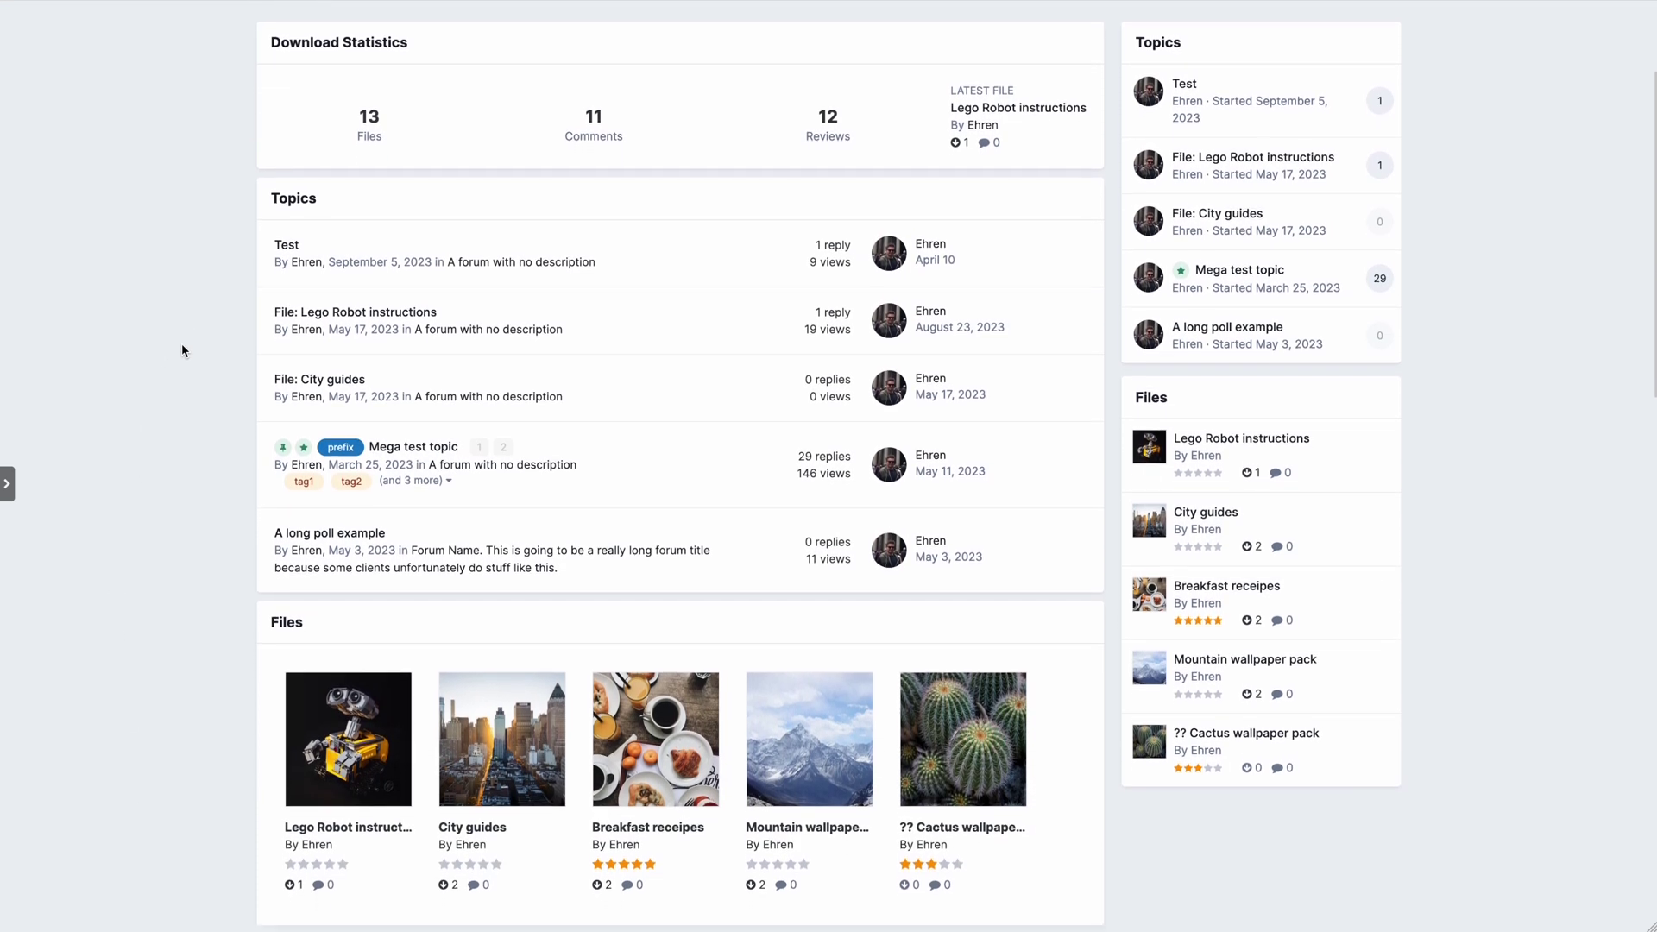
{"action": "scroll", "coordinate": [183, 350], "scroll_direction": "down", "scroll_amount": 1}
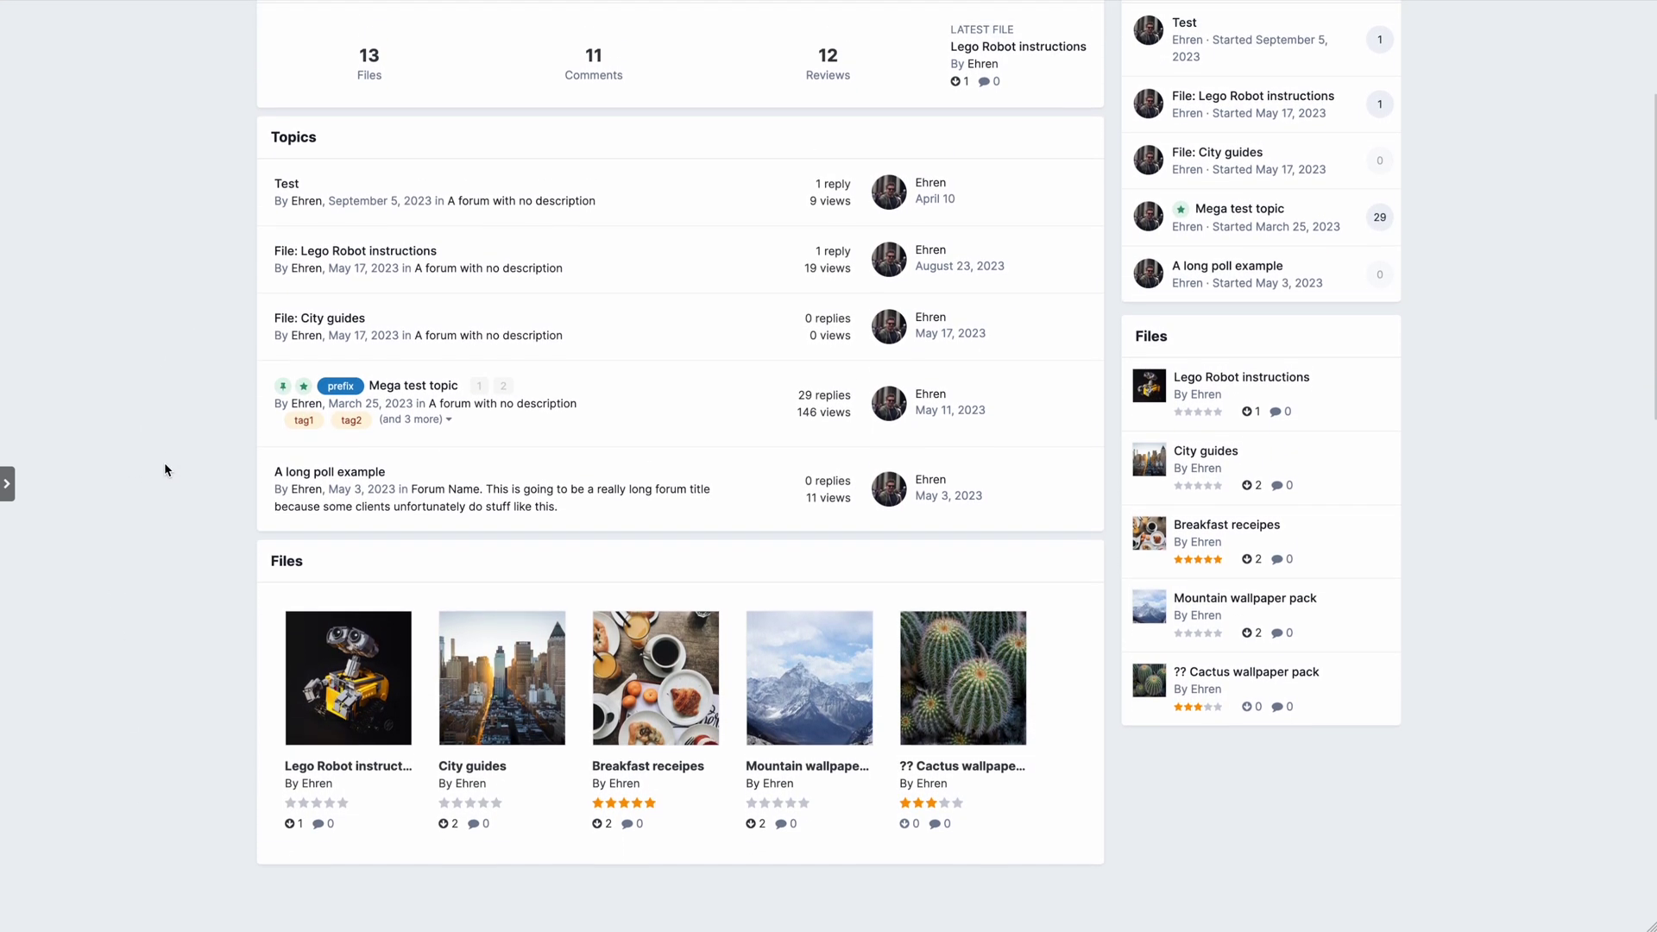
{"action": "scroll", "coordinate": [164, 463], "scroll_direction": "up", "scroll_amount": 3}
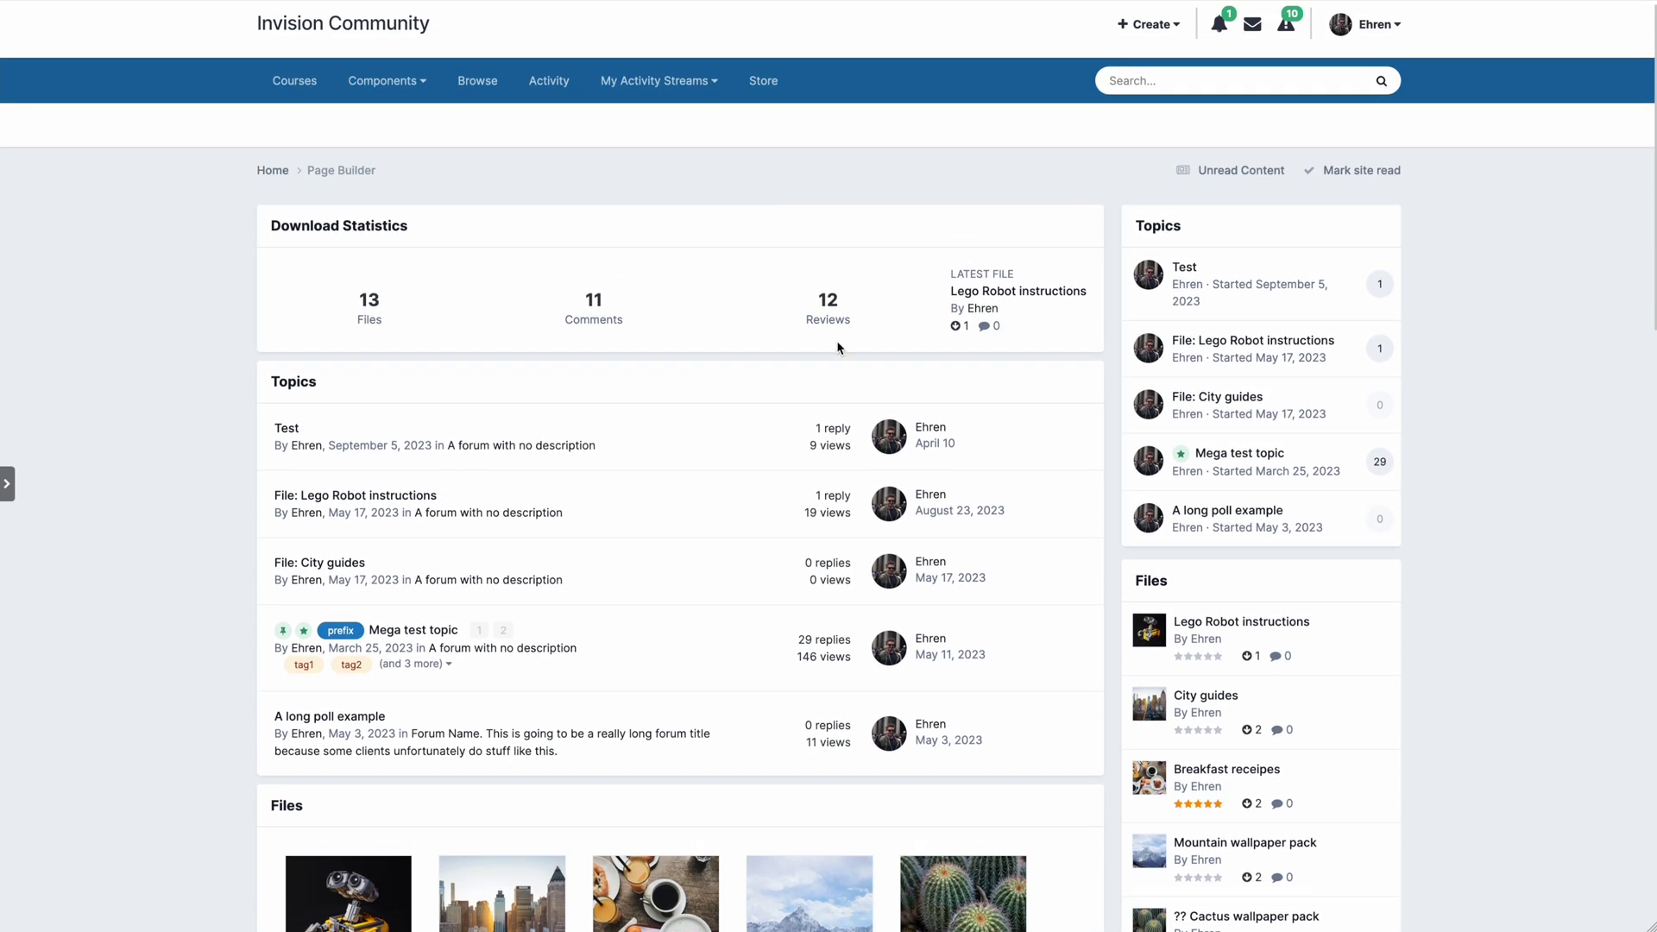
{"action": "scroll", "coordinate": [695, 389], "scroll_direction": "down", "scroll_amount": 2}
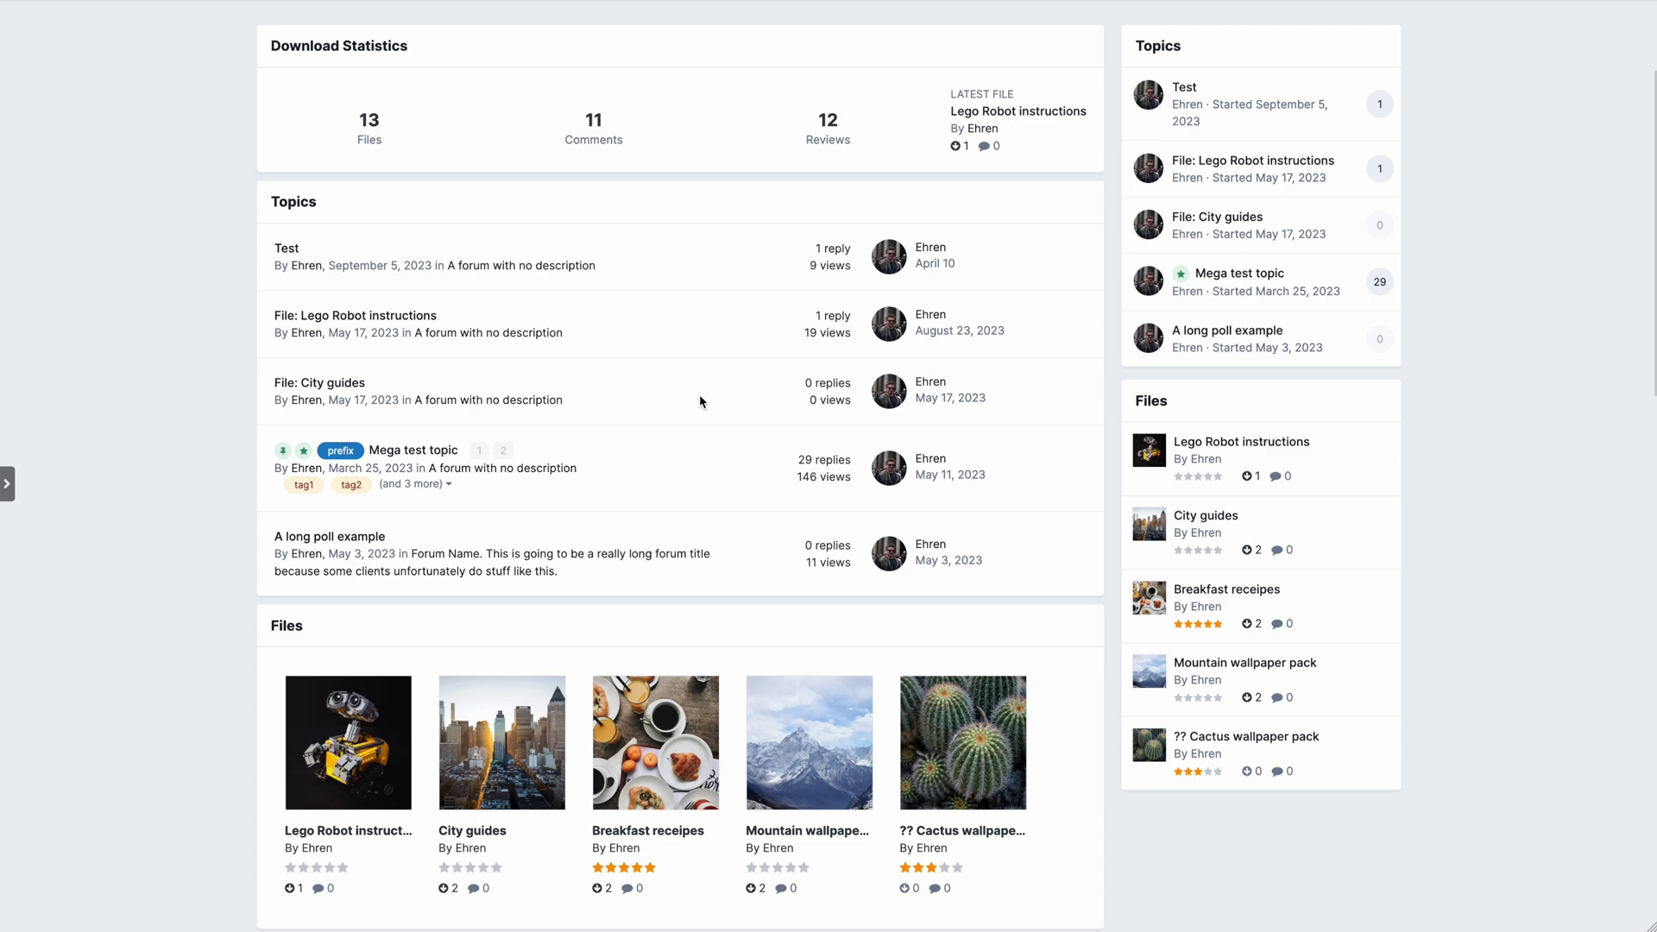
{"action": "scroll", "coordinate": [701, 401], "scroll_direction": "up", "scroll_amount": 2}
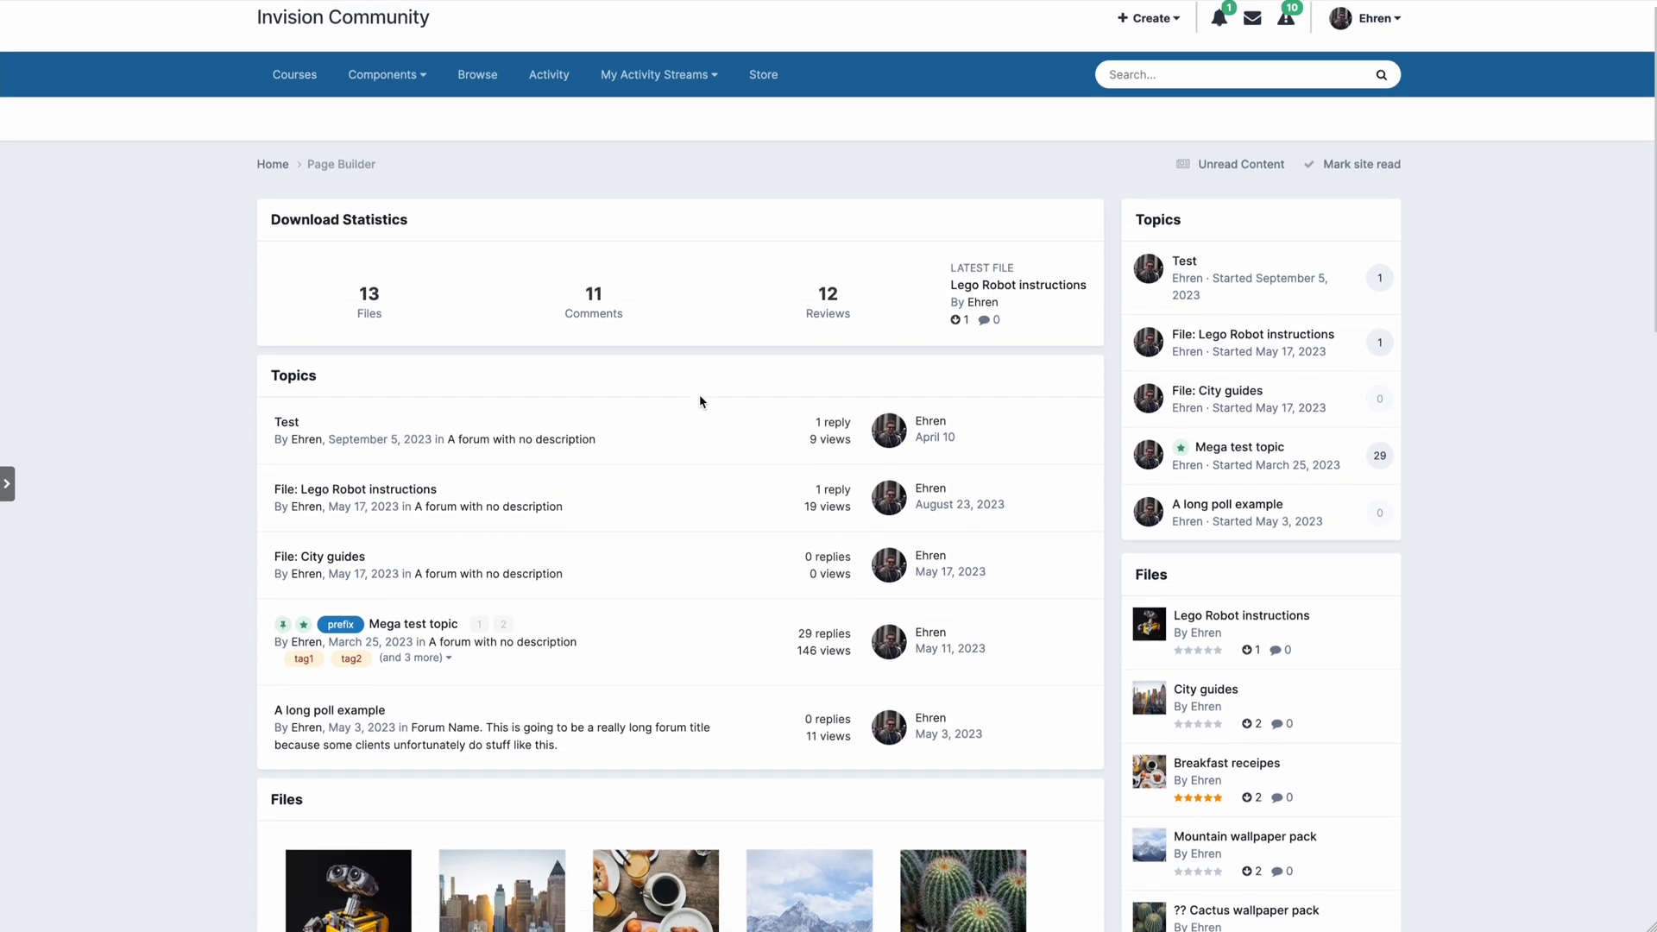
{"action": "left_click", "coordinate": [7, 480]}
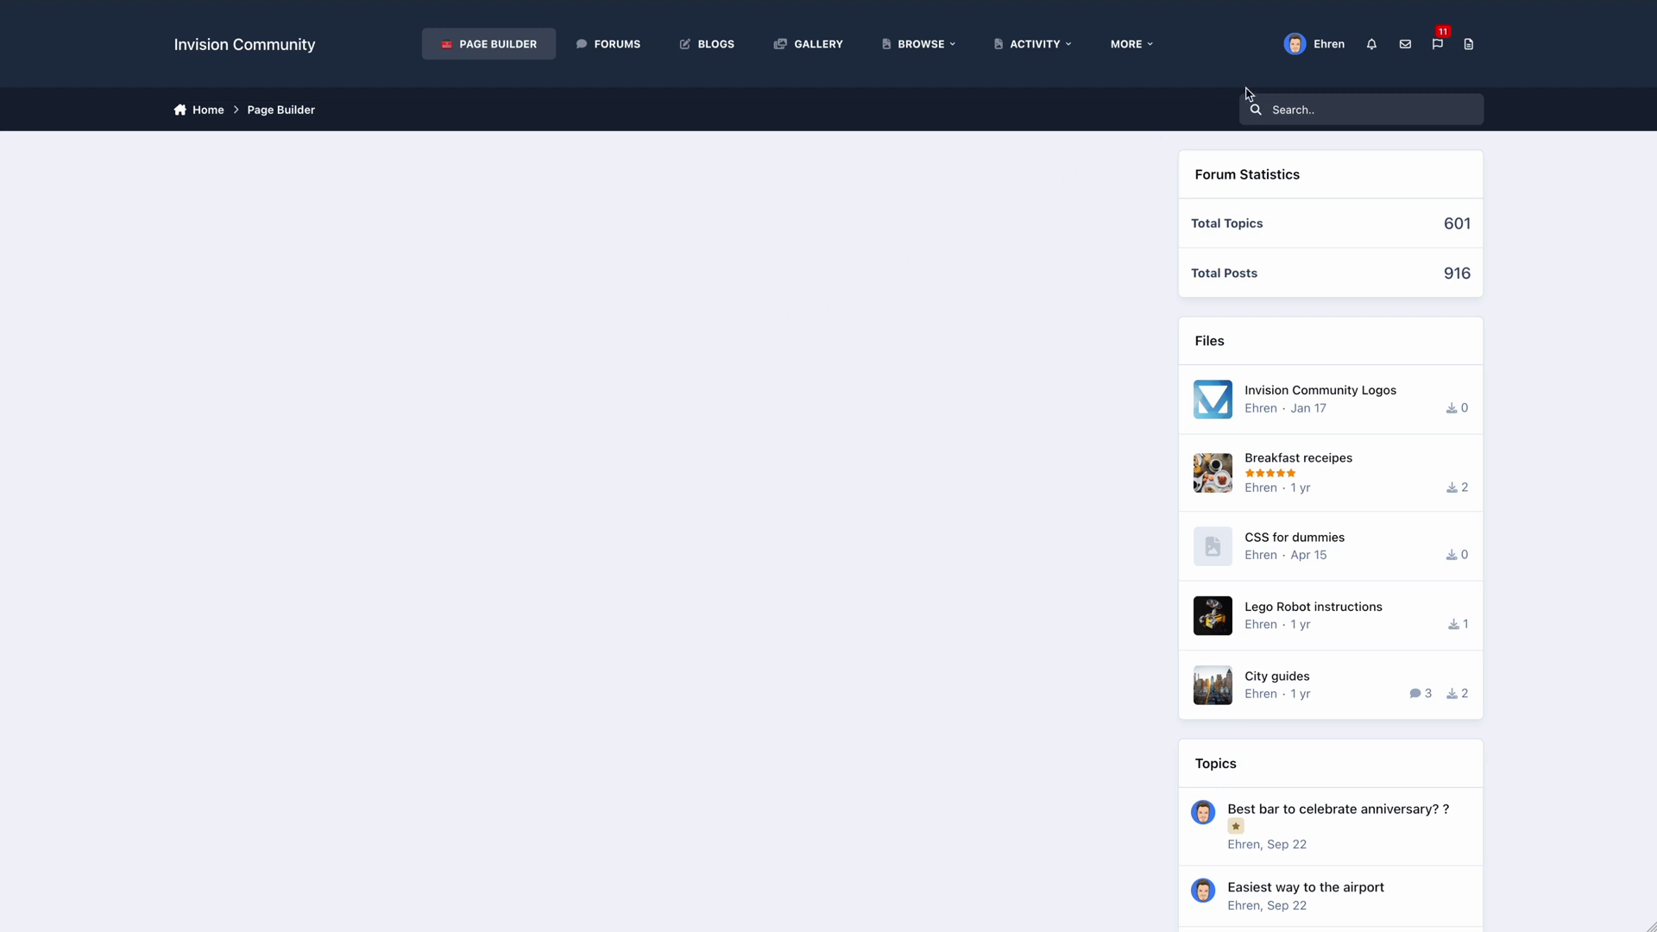
From the account menu's Manage Blocks, drag a Downloads Files Feed into the main column.
{"action": "left_click", "coordinate": [1327, 58]}
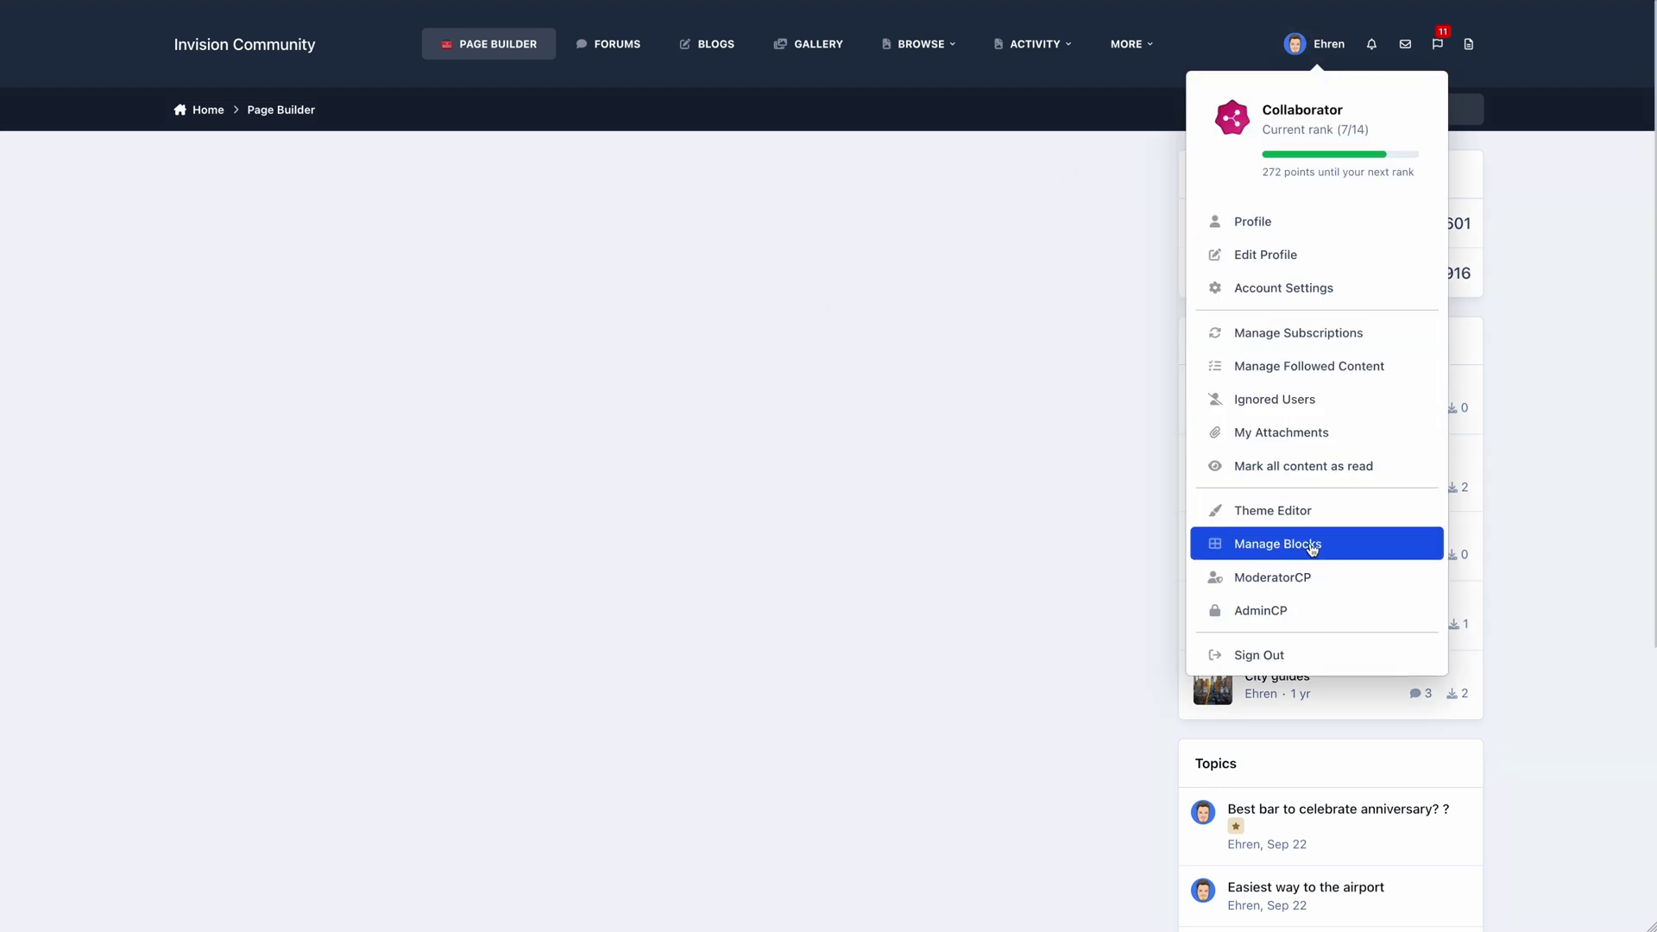
{"action": "left_click", "coordinate": [1313, 550]}
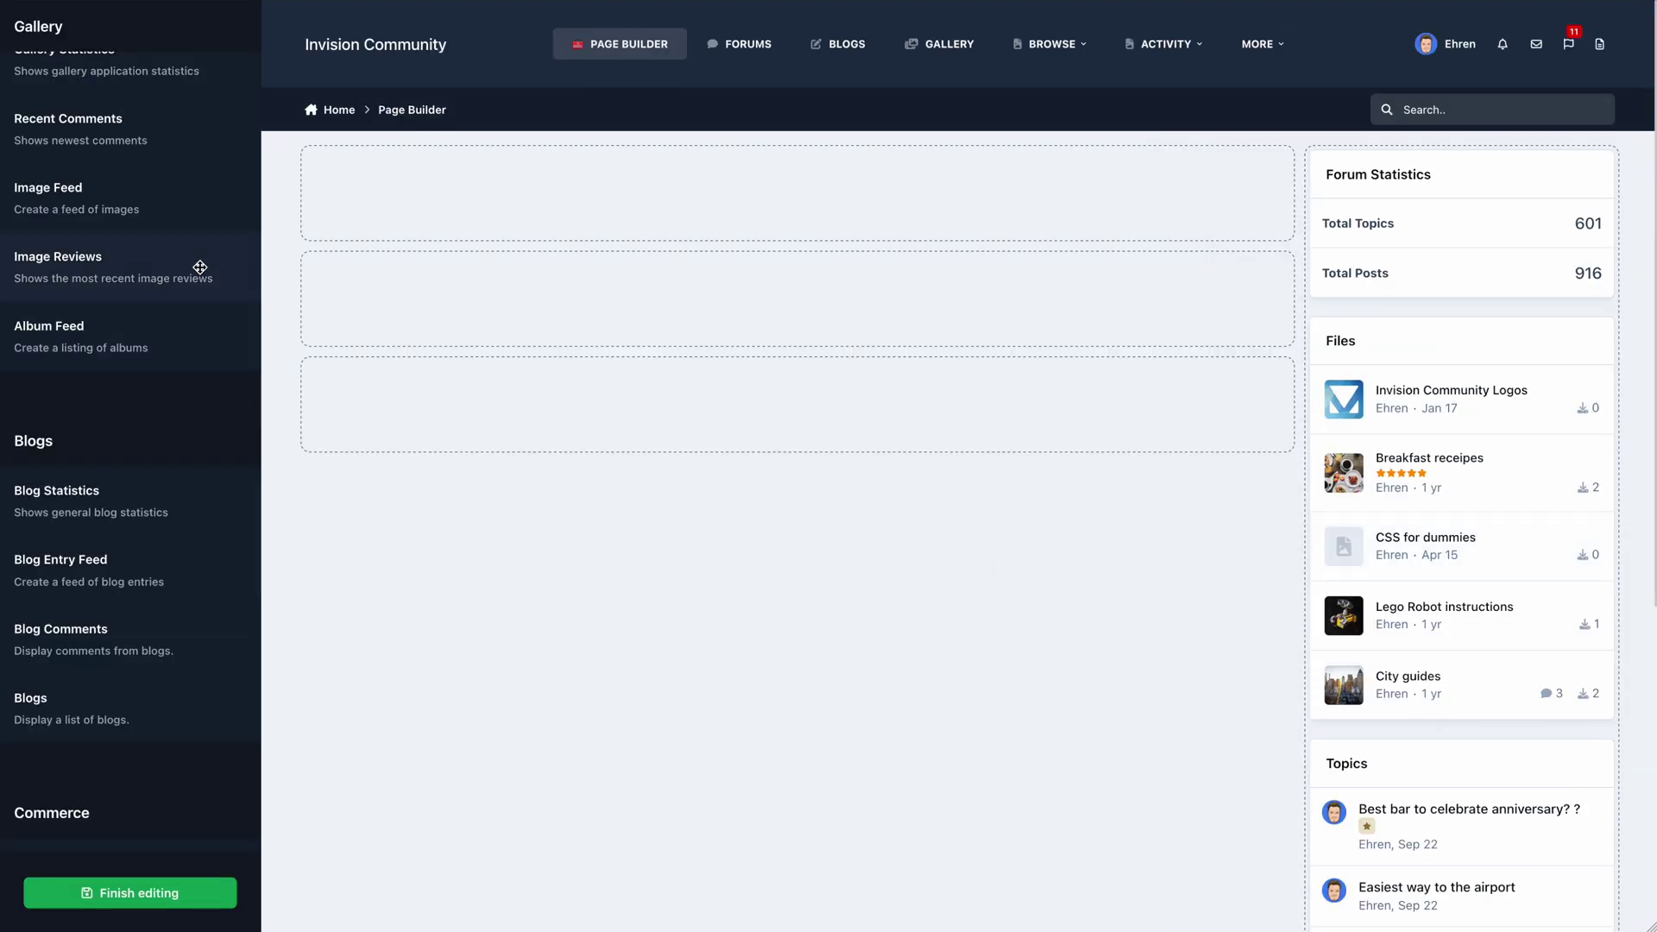
{"action": "scroll", "coordinate": [199, 267], "scroll_direction": "down", "scroll_amount": 5}
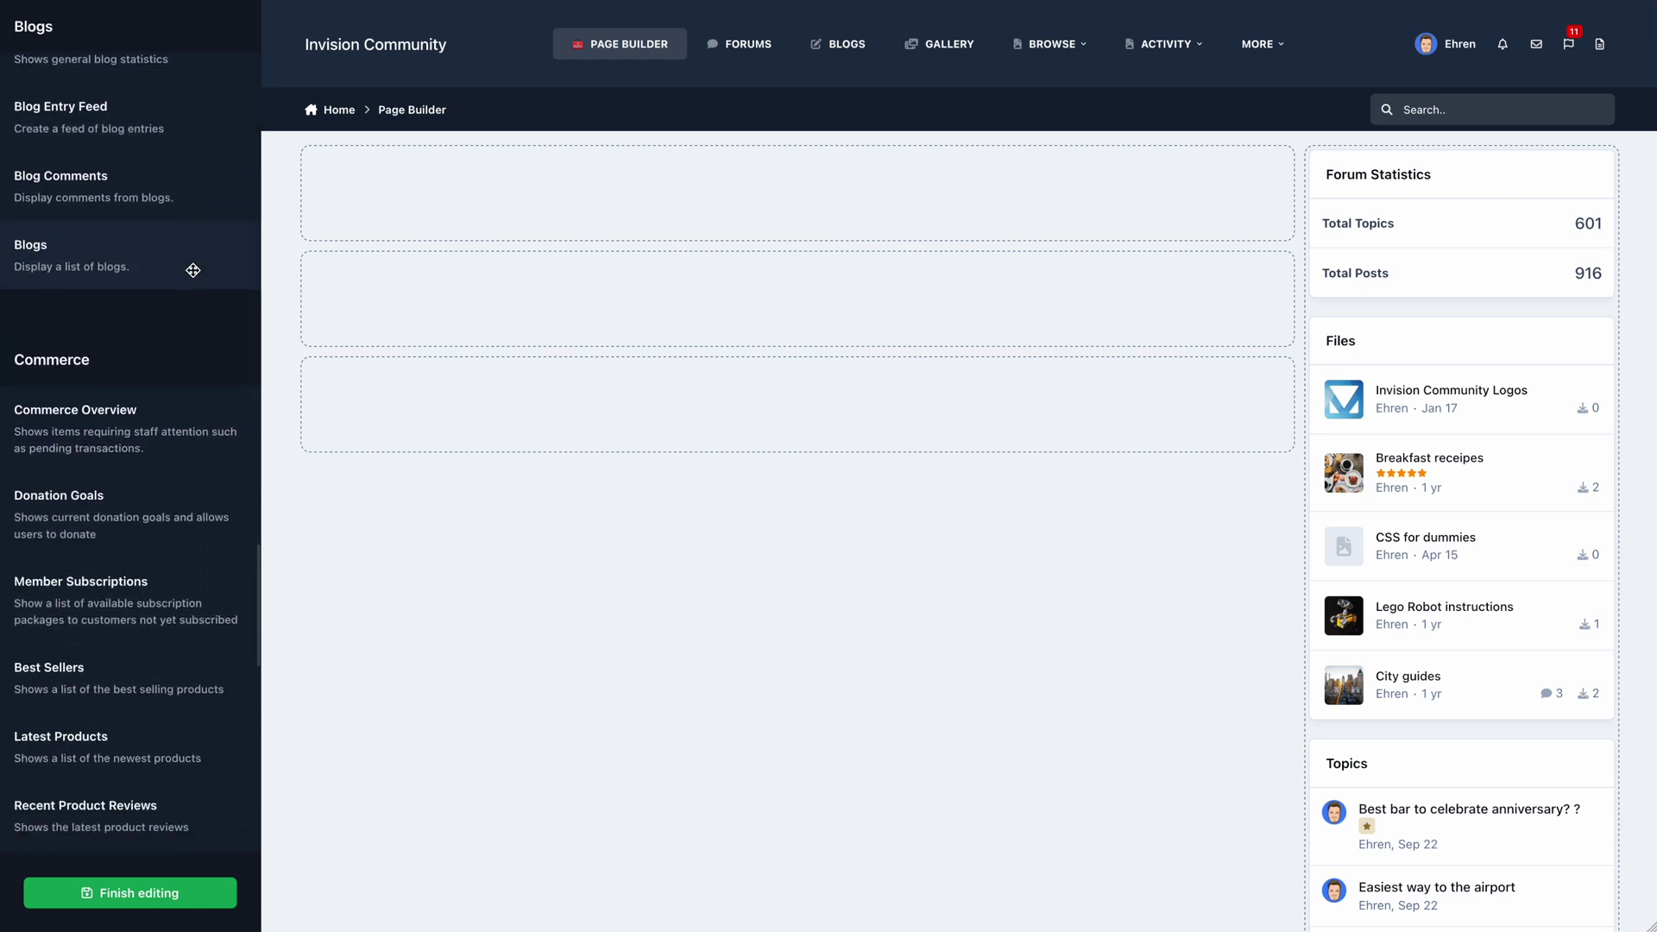
{"action": "scroll", "coordinate": [192, 270], "scroll_direction": "down", "scroll_amount": 8}
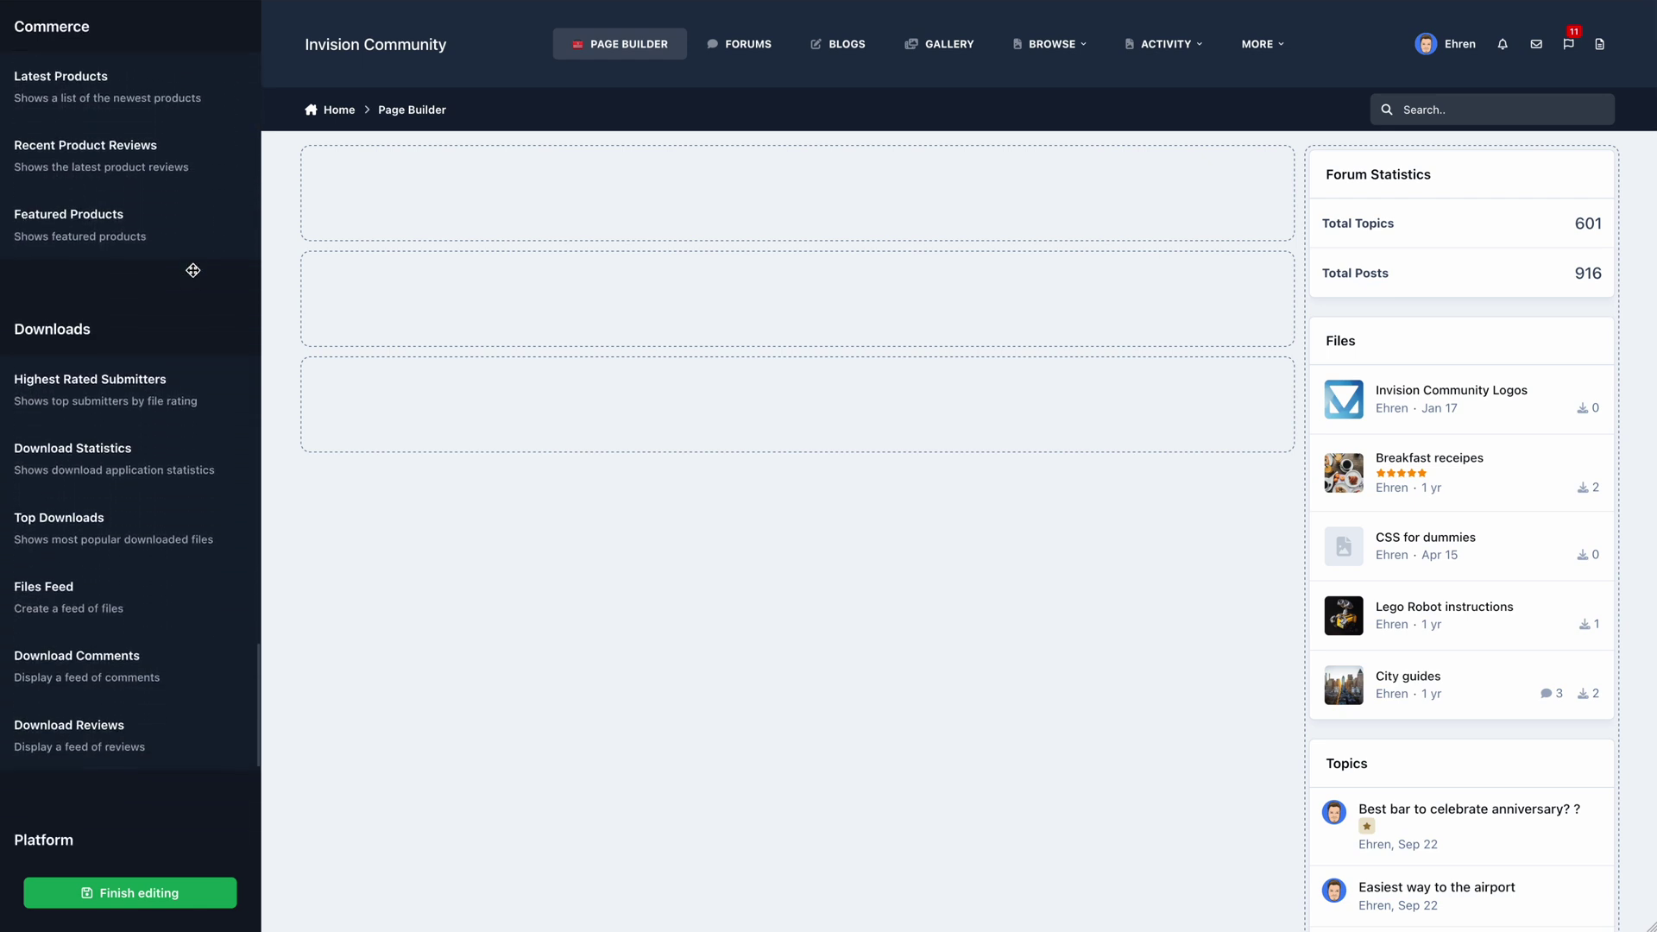
{"action": "scroll", "coordinate": [192, 270], "scroll_direction": "down", "scroll_amount": 3}
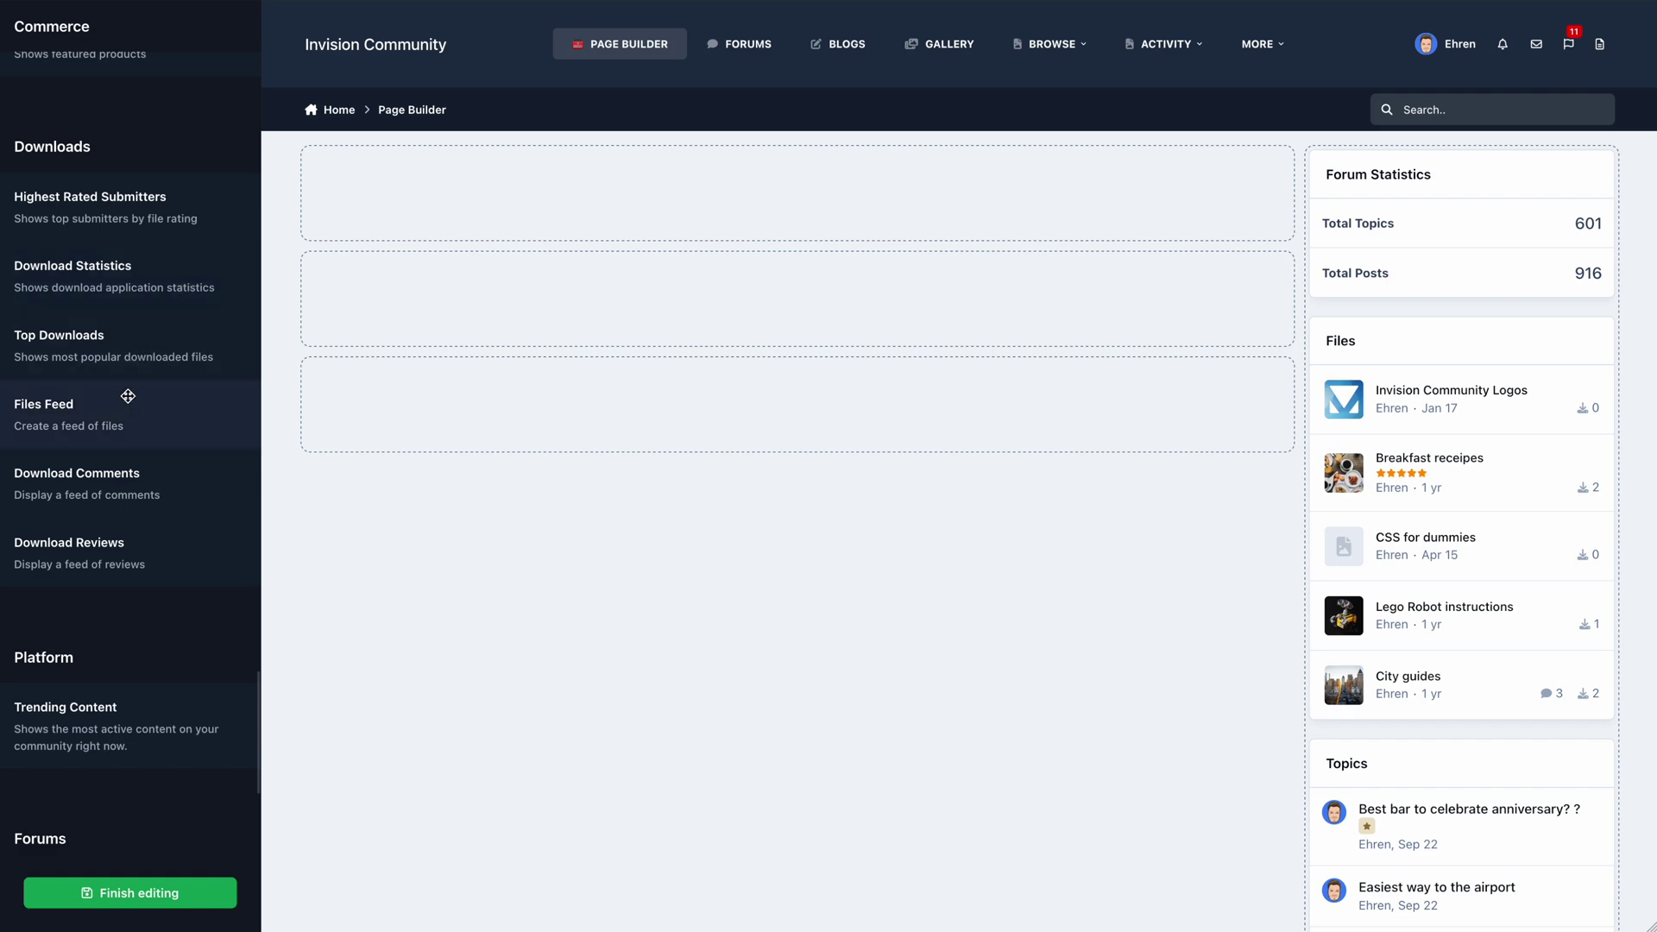
{"action": "left_click_drag", "start_coordinate": [128, 396], "coordinate": [424, 305]}
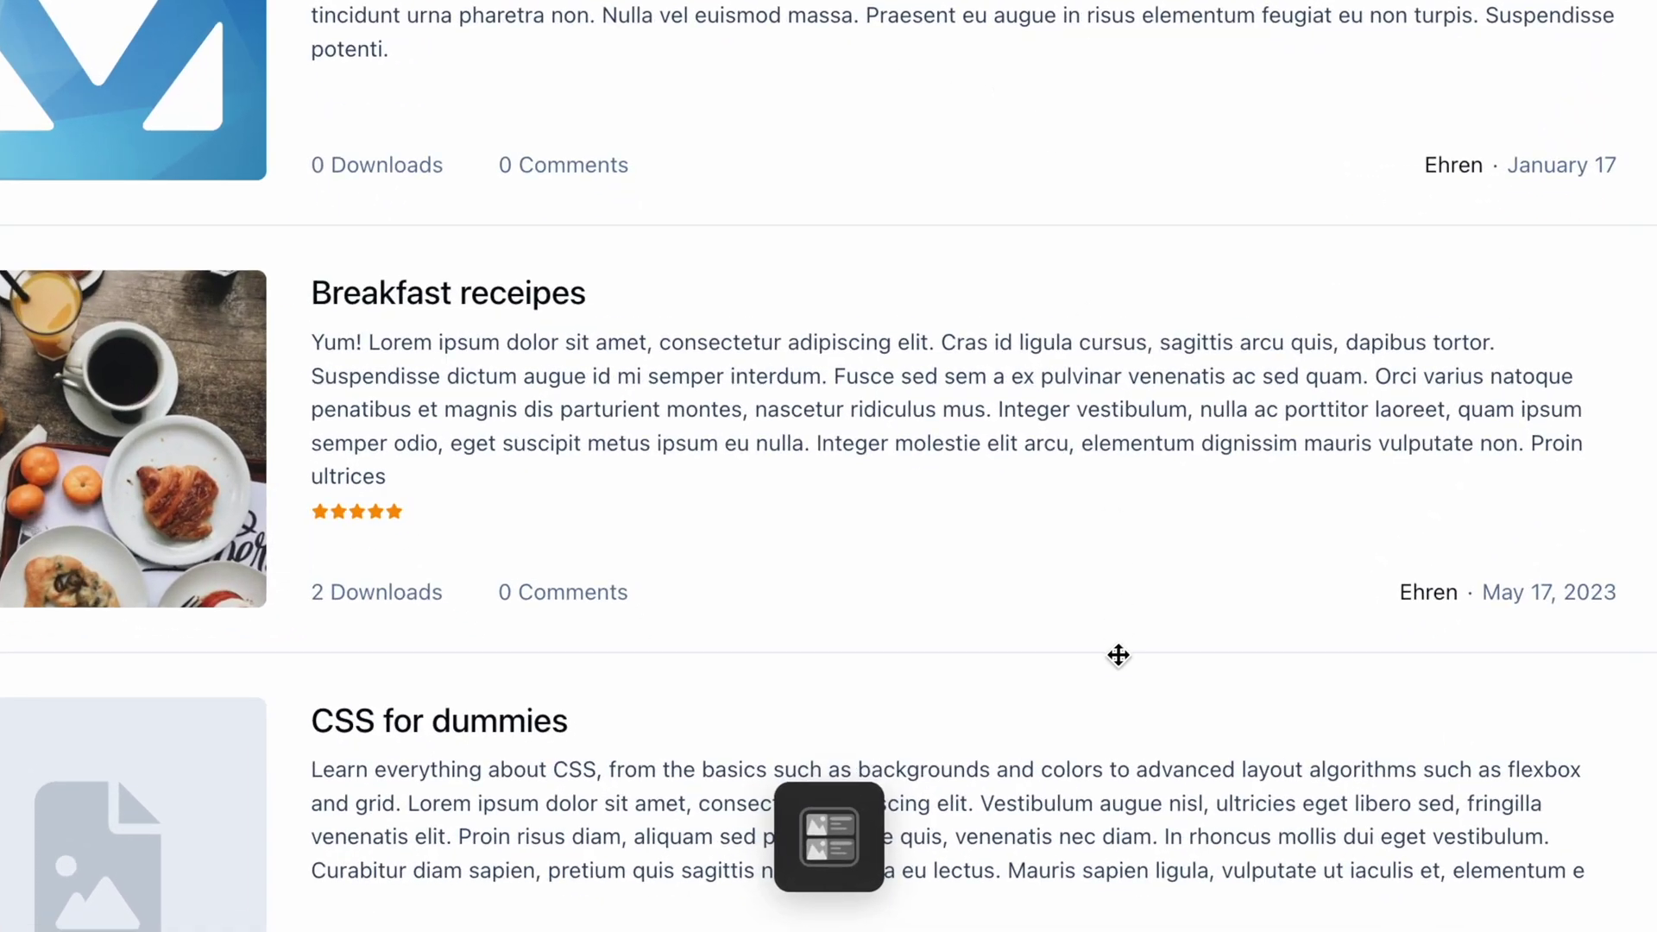
Cycle the Files Feed through Minimal Grid, Minimal, Rows, Wallpaper, Grid and Featured layouts.
{"action": "left_click", "coordinate": [852, 842]}
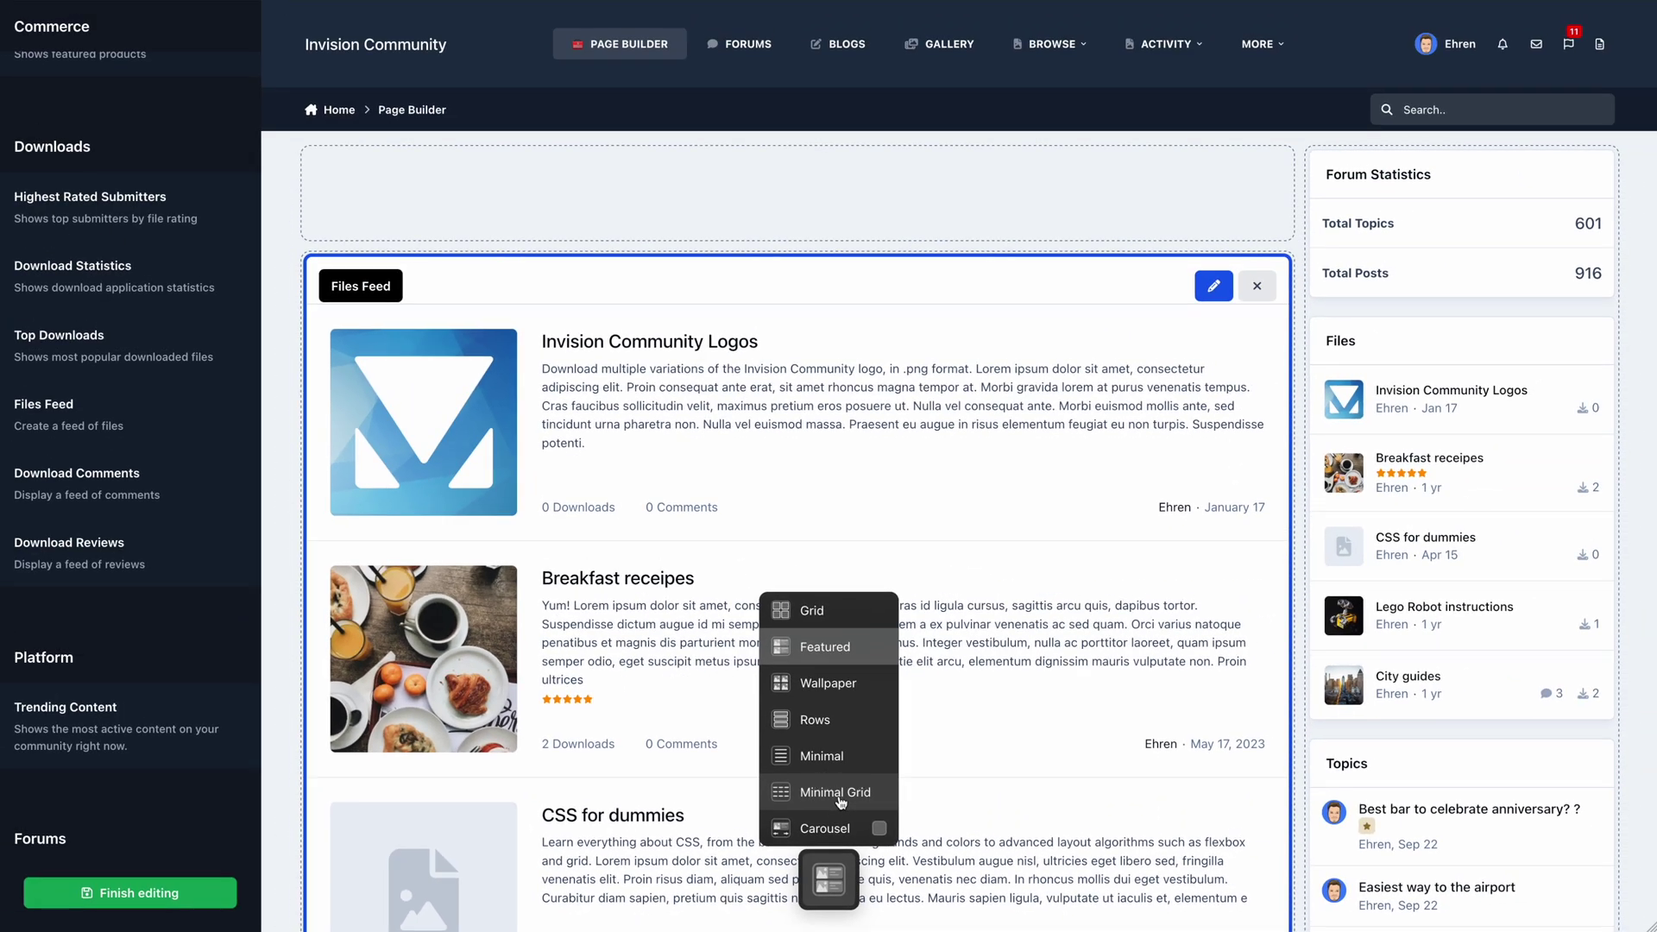
{"action": "left_click", "coordinate": [894, 686]}
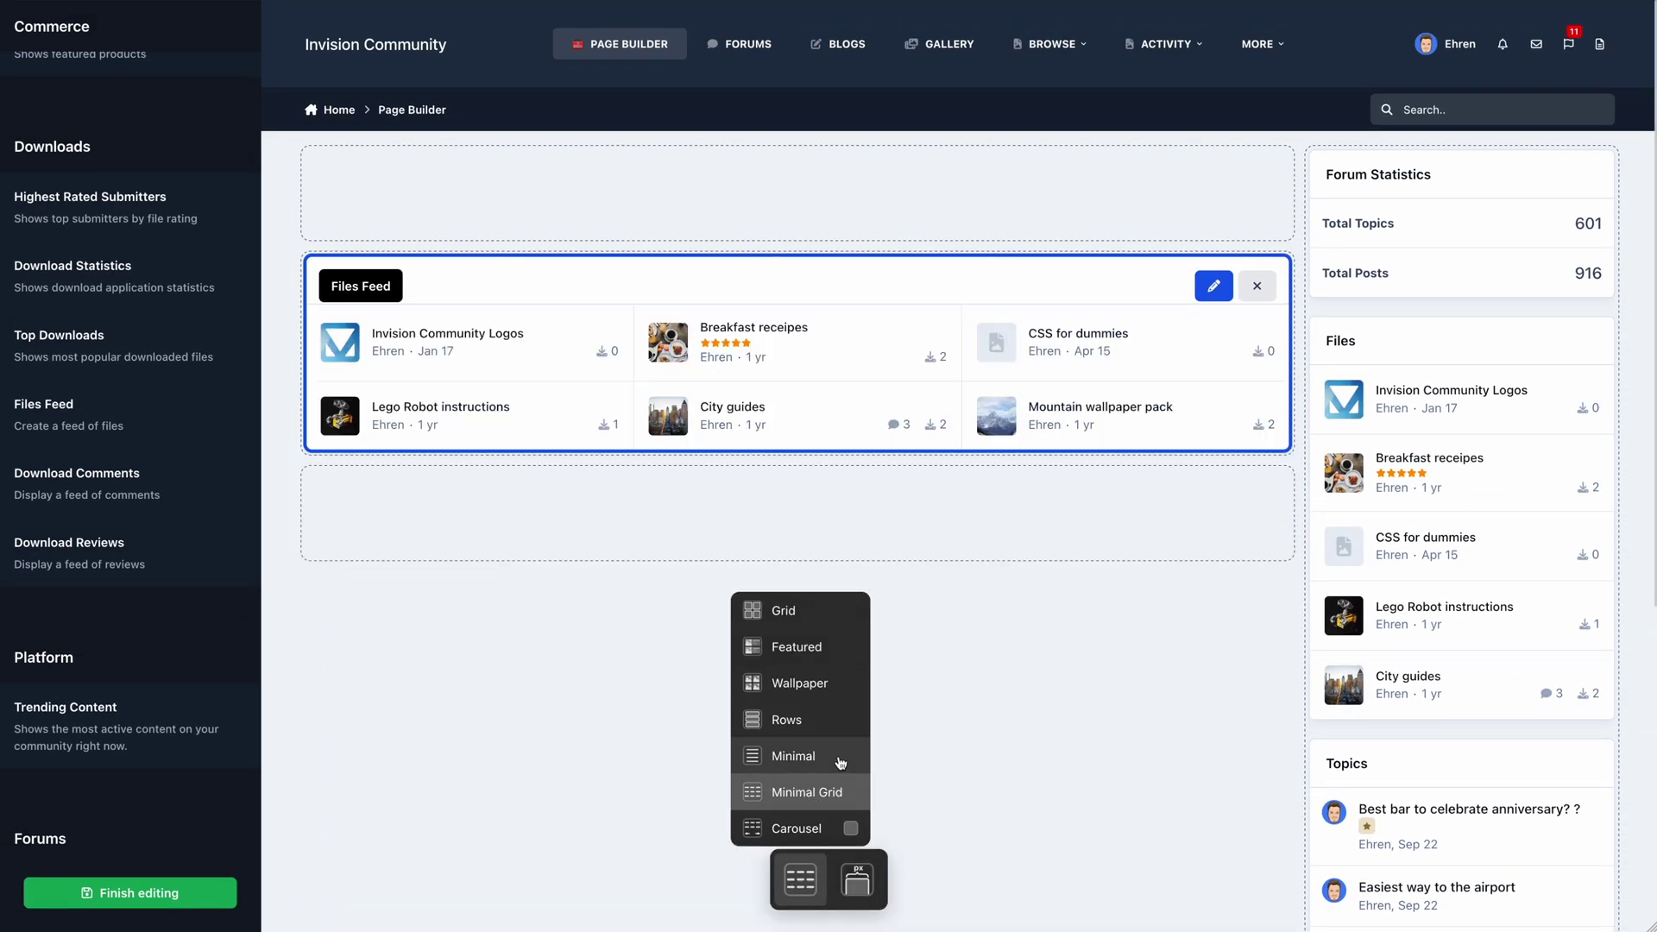
{"action": "left_click", "coordinate": [841, 763]}
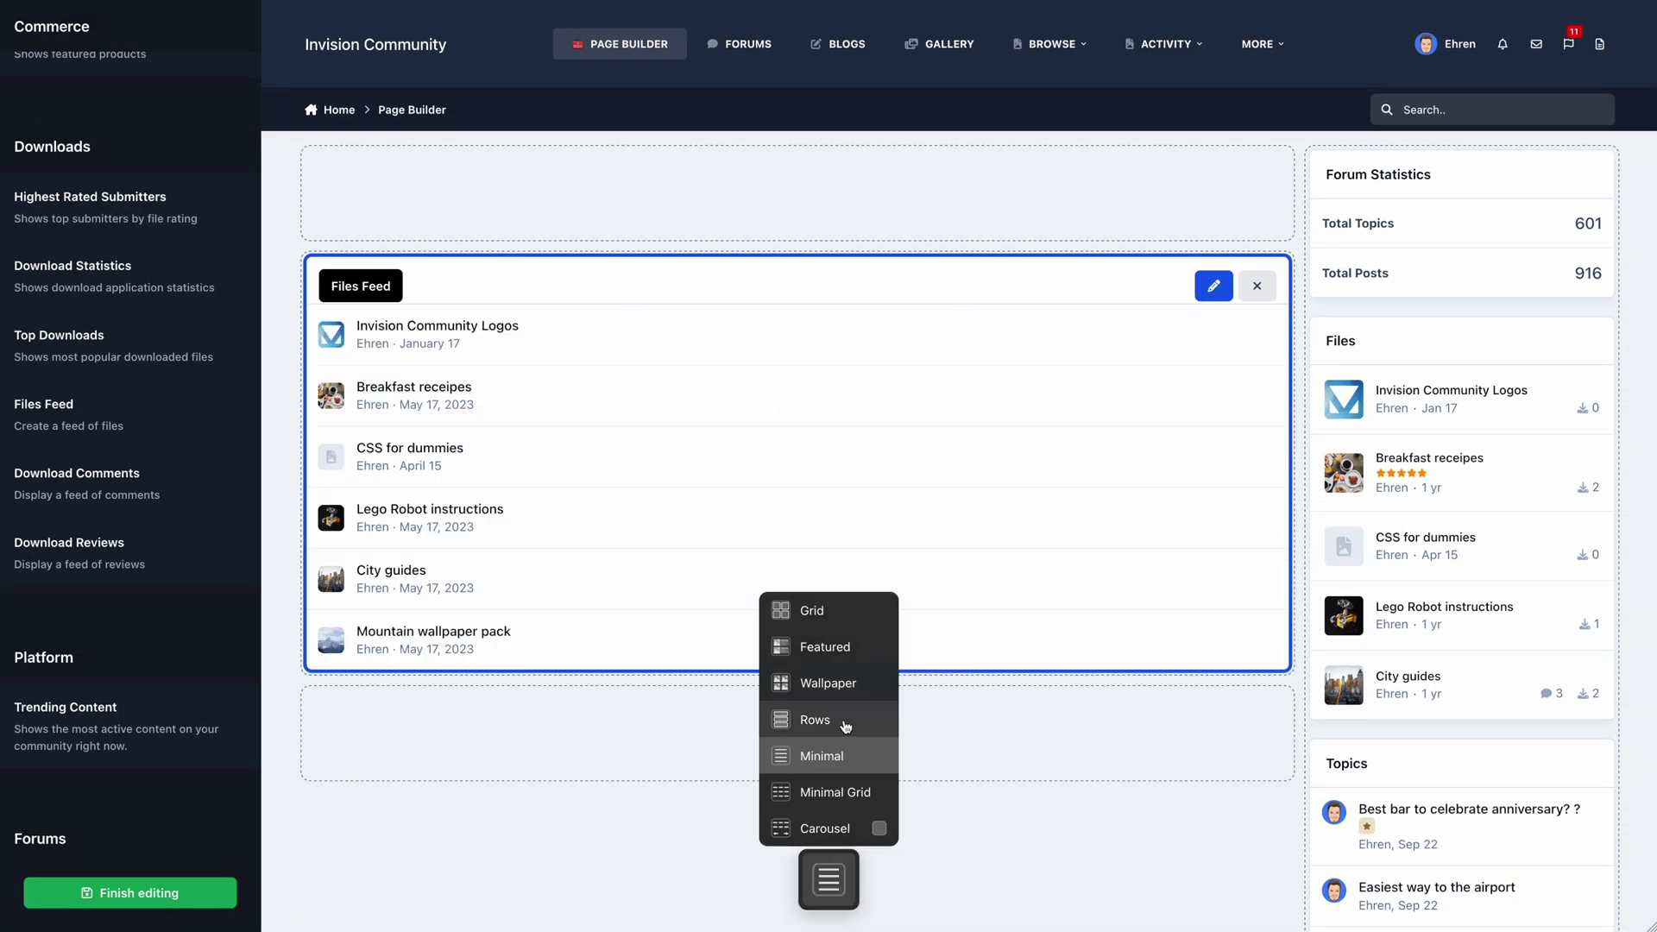
{"action": "left_click", "coordinate": [844, 723]}
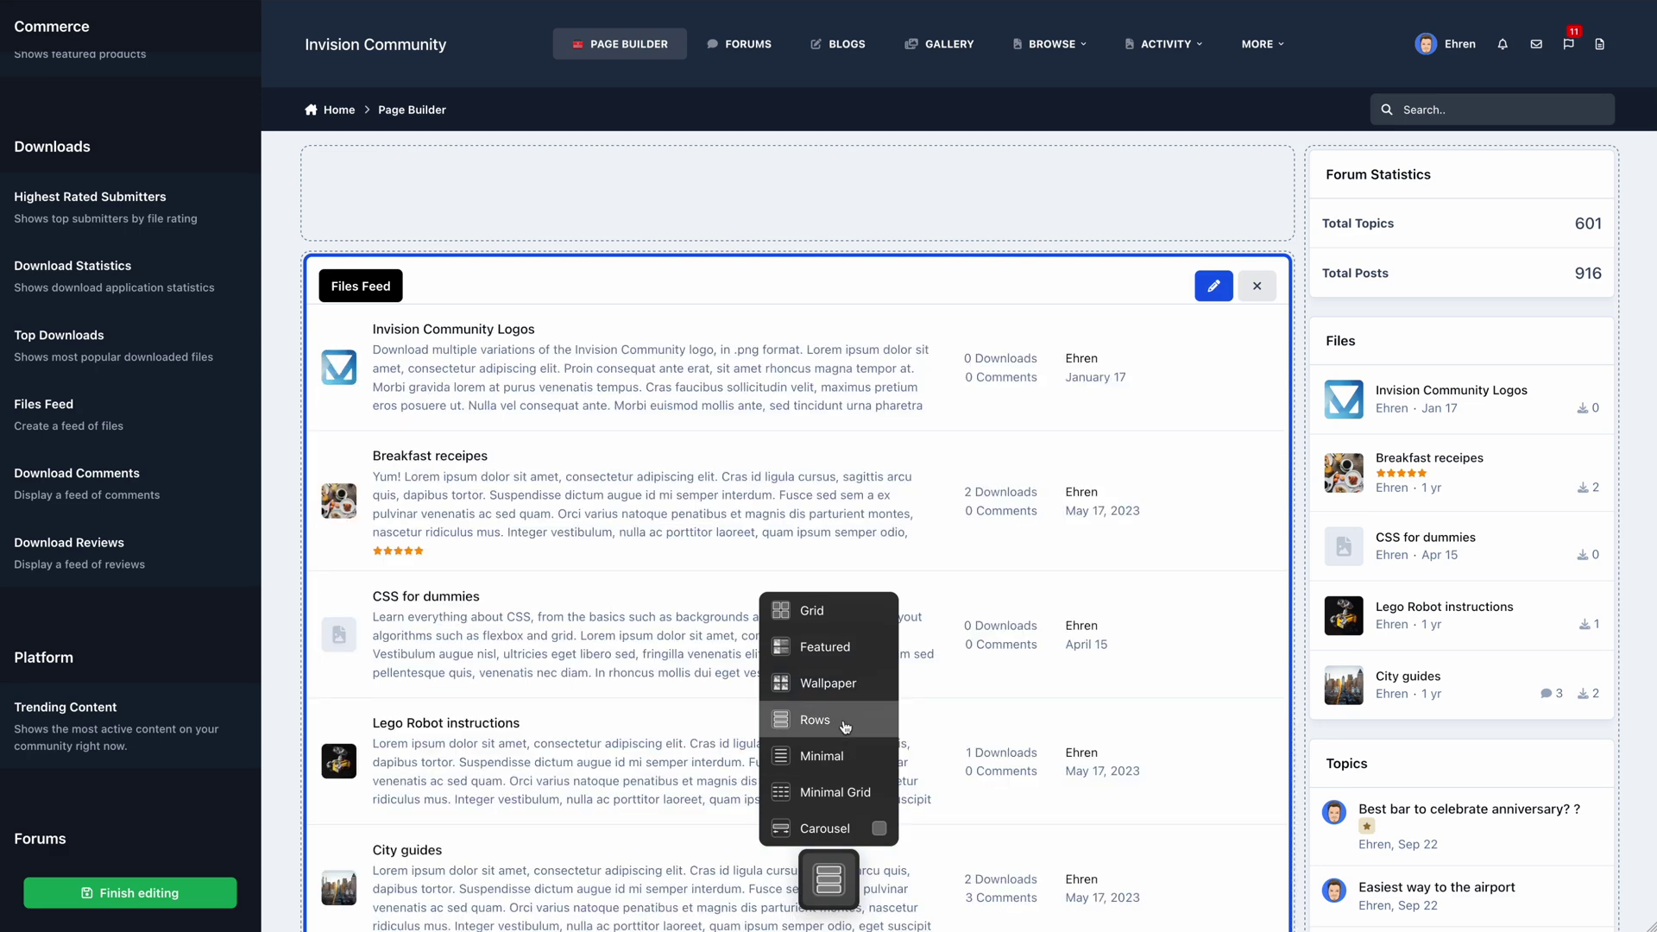
{"action": "left_click", "coordinate": [859, 684]}
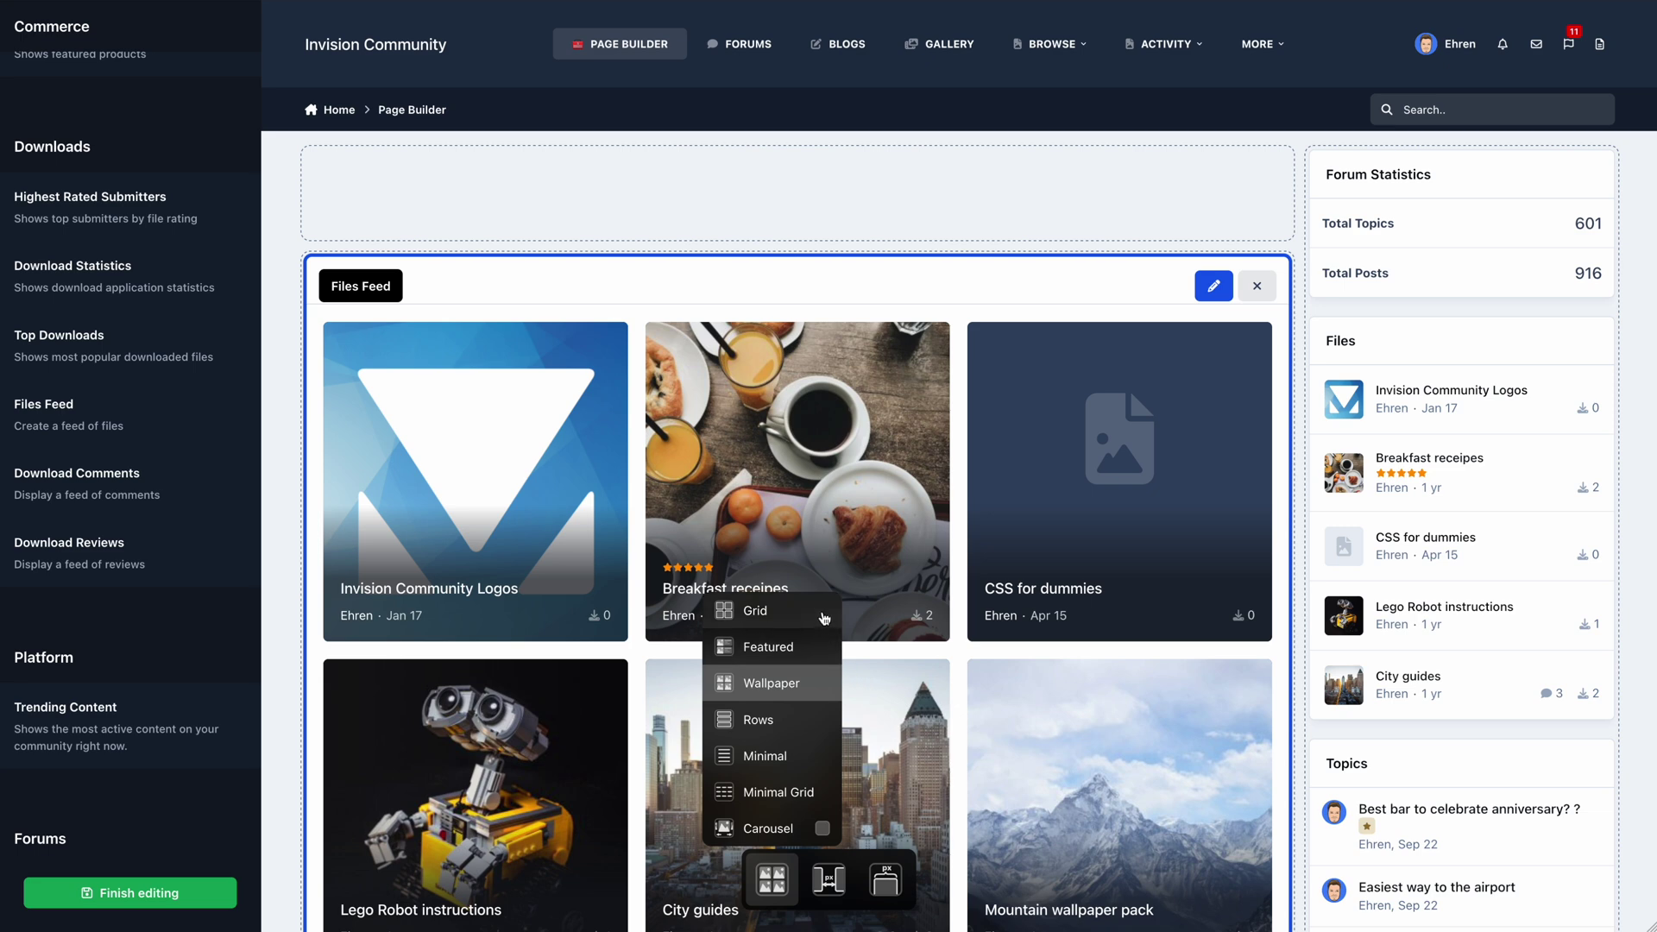
{"action": "left_click", "coordinate": [824, 615]}
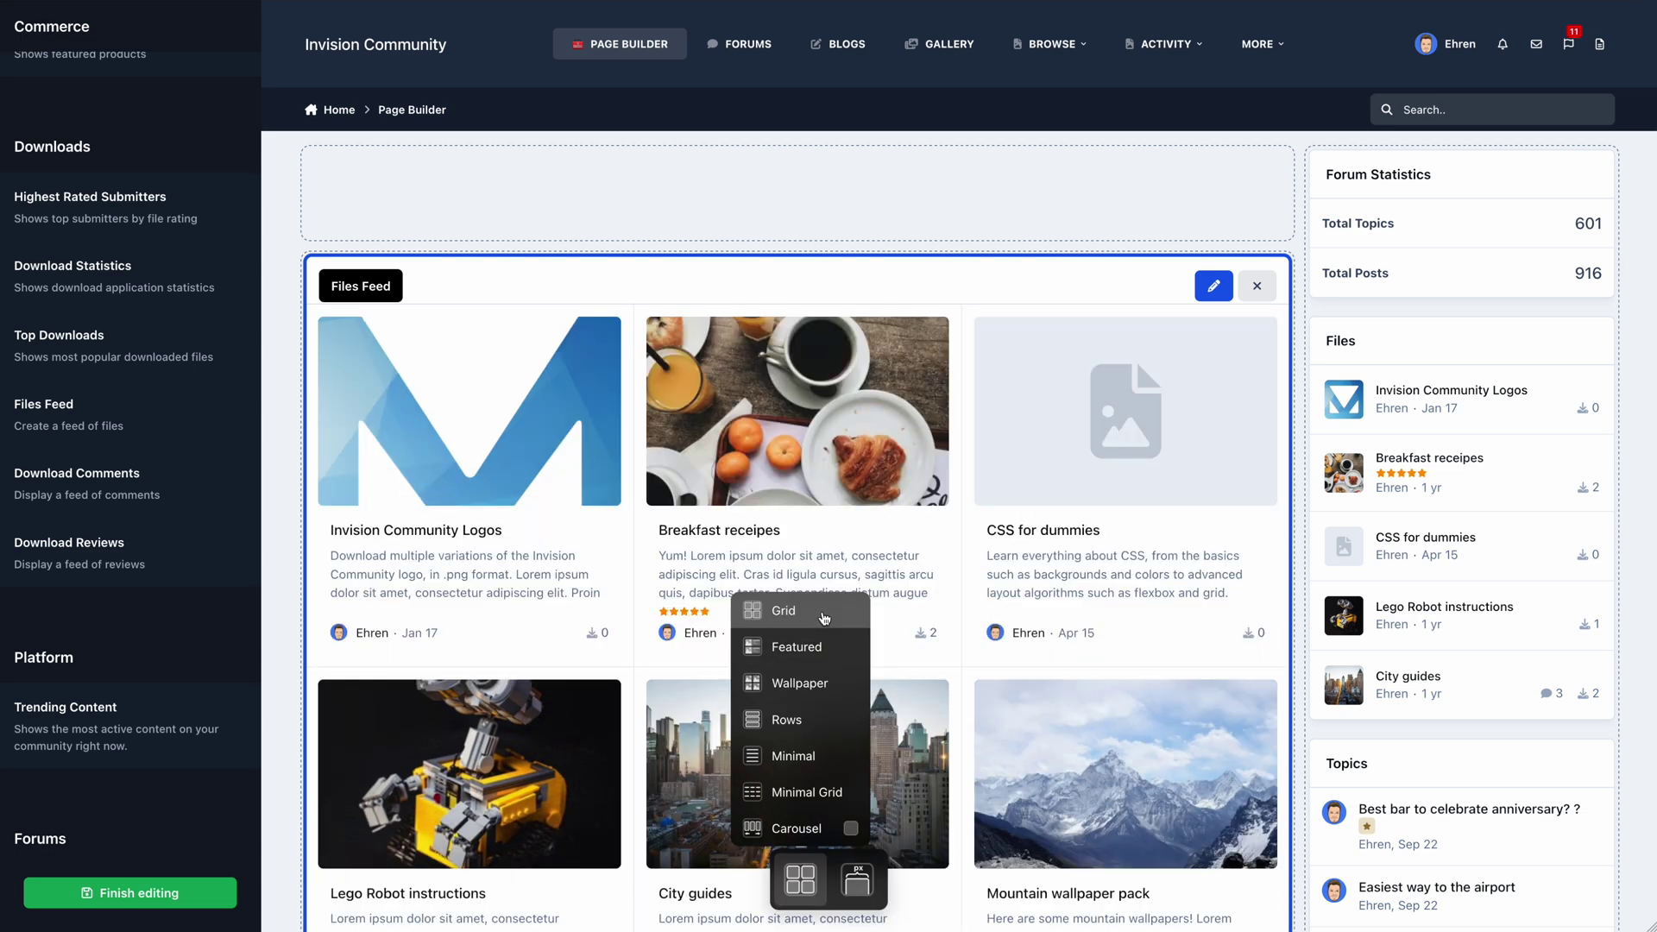
{"action": "scroll", "coordinate": [936, 612], "scroll_direction": "down", "scroll_amount": 3}
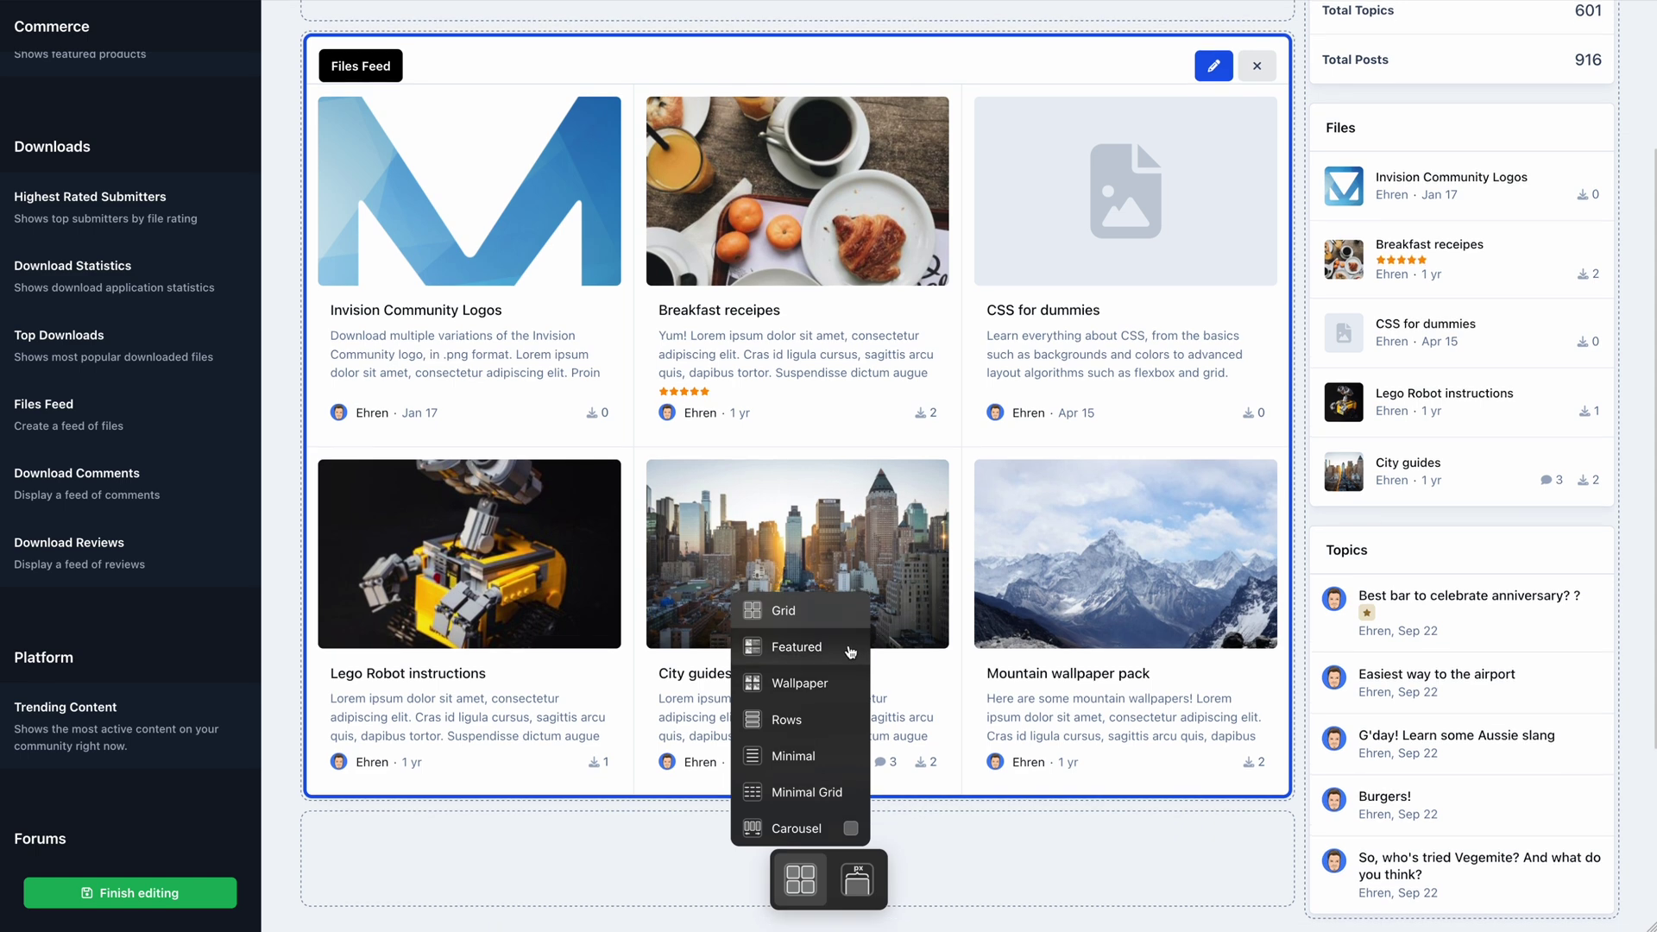
{"action": "left_click", "coordinate": [847, 649]}
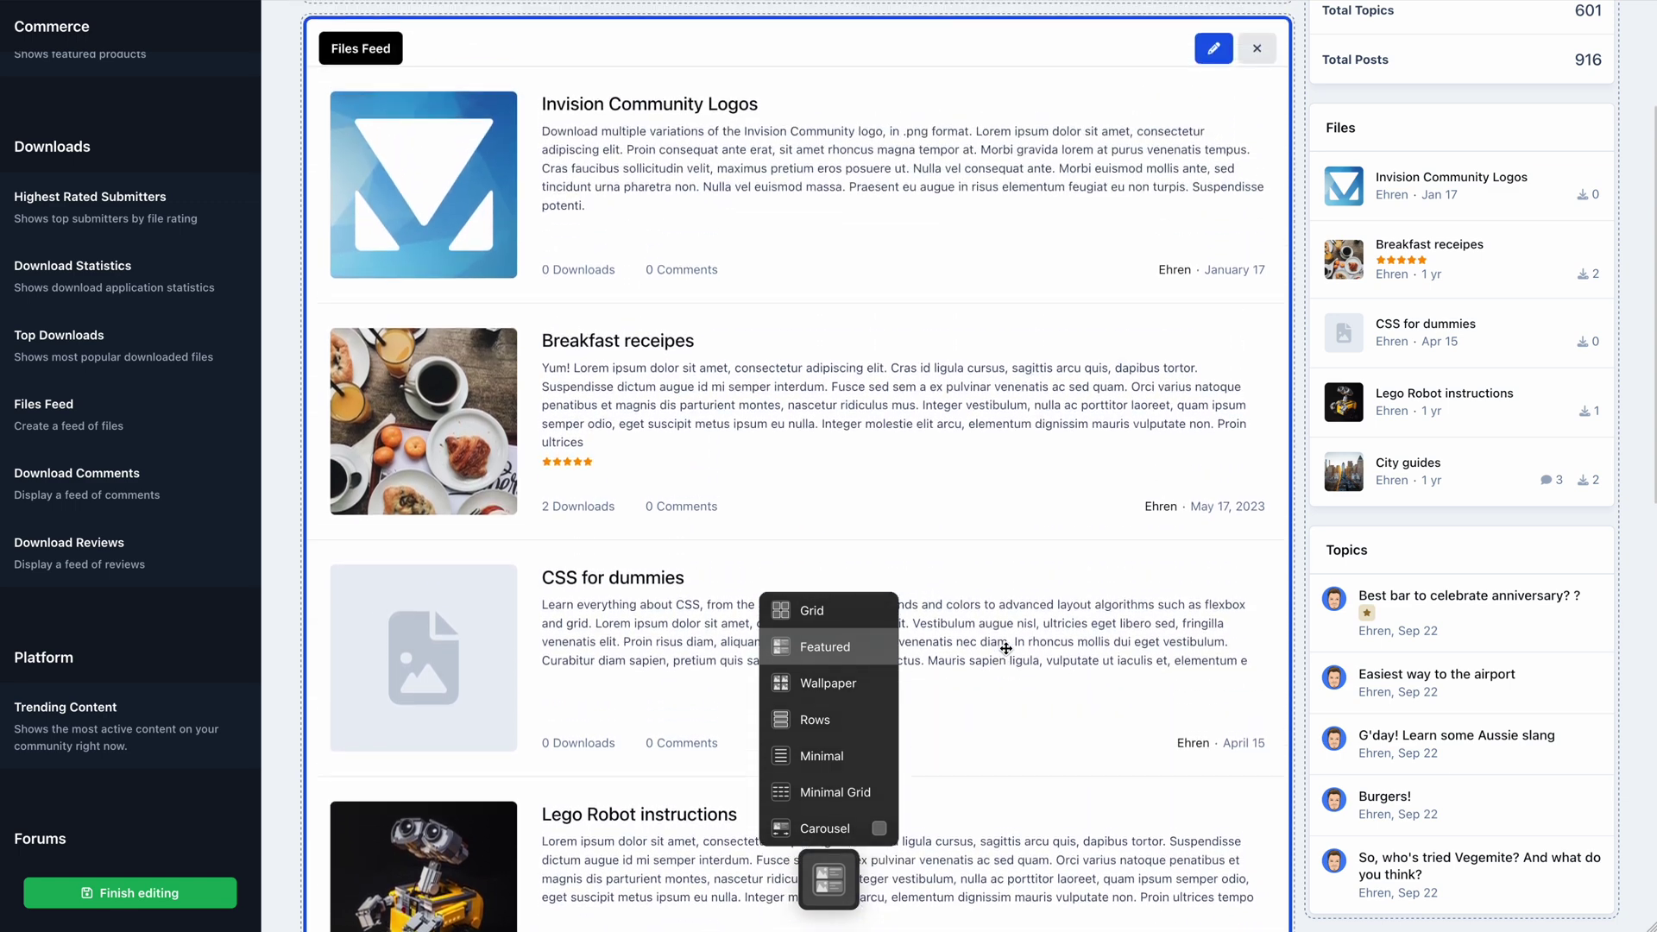
{"action": "left_click", "coordinate": [870, 697]}
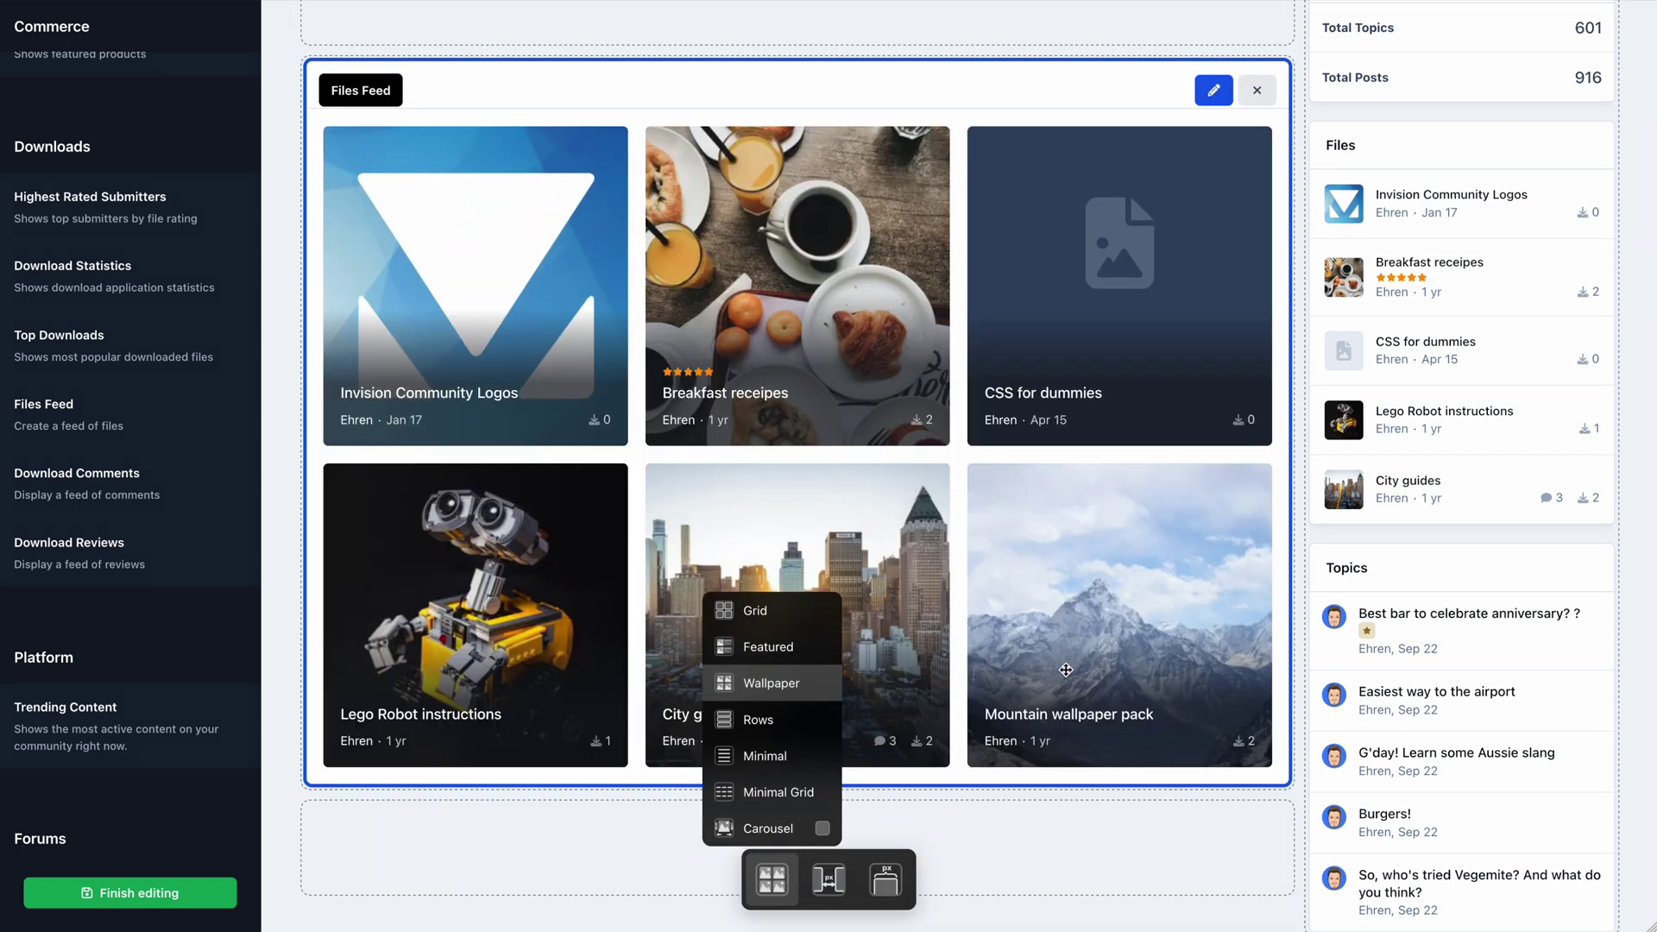
Switch back through Rows and Minimal, settling on the compact two-row Minimal Grid layout.
{"action": "scroll", "coordinate": [1066, 669], "scroll_direction": "up", "scroll_amount": 1}
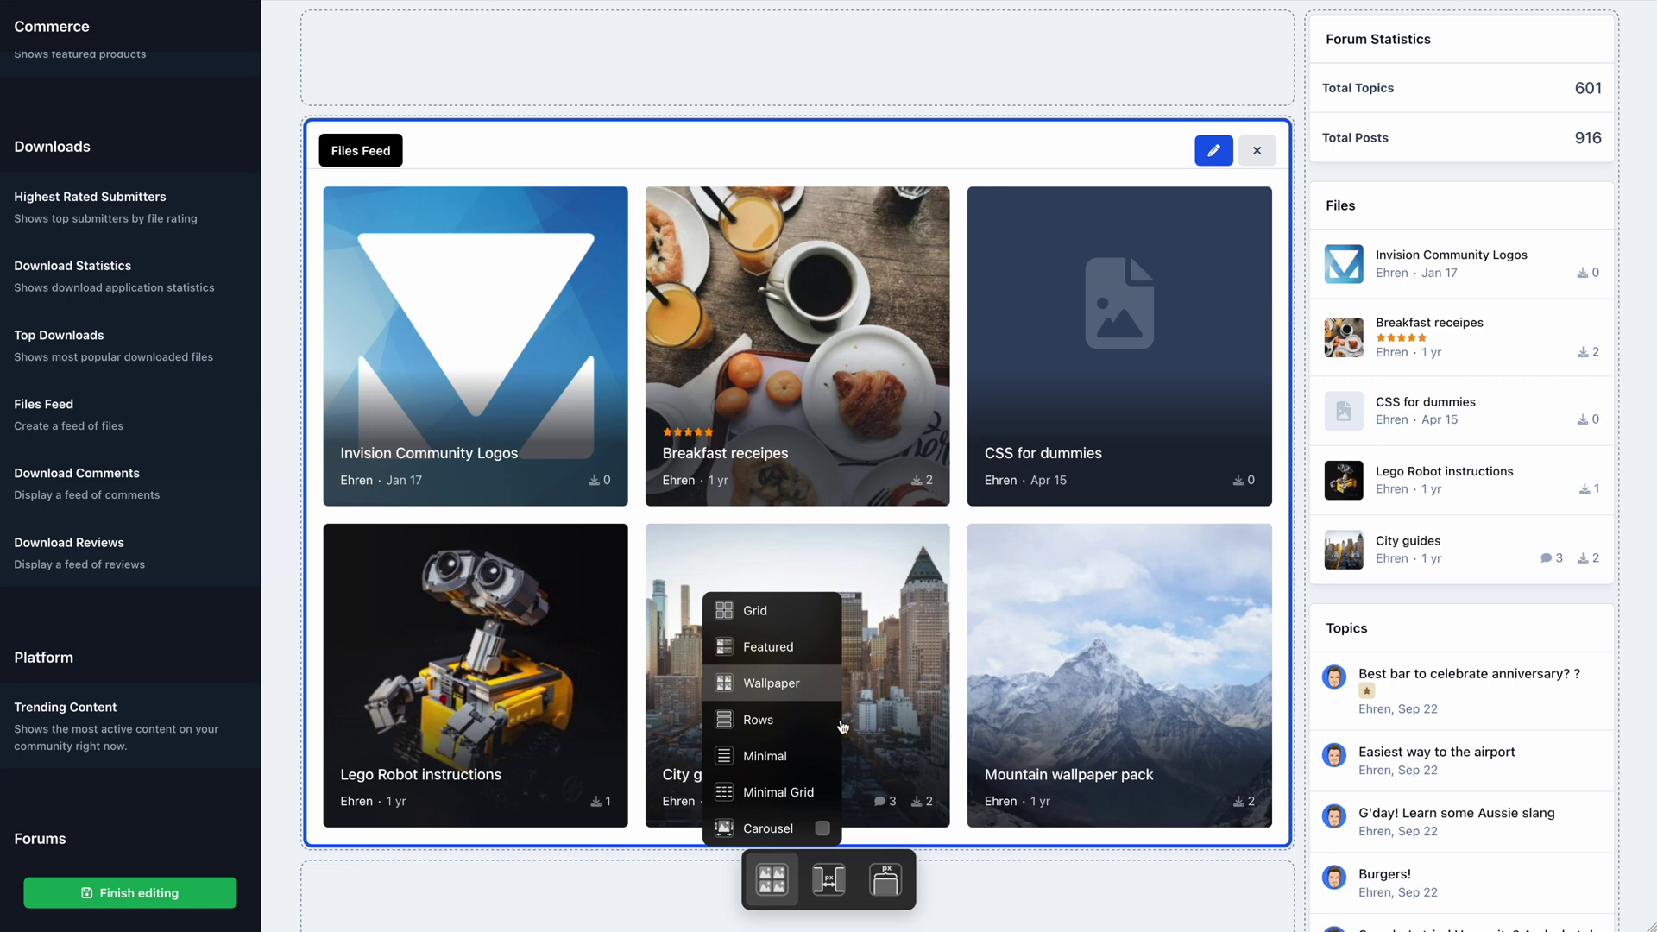
{"action": "left_click", "coordinate": [839, 724]}
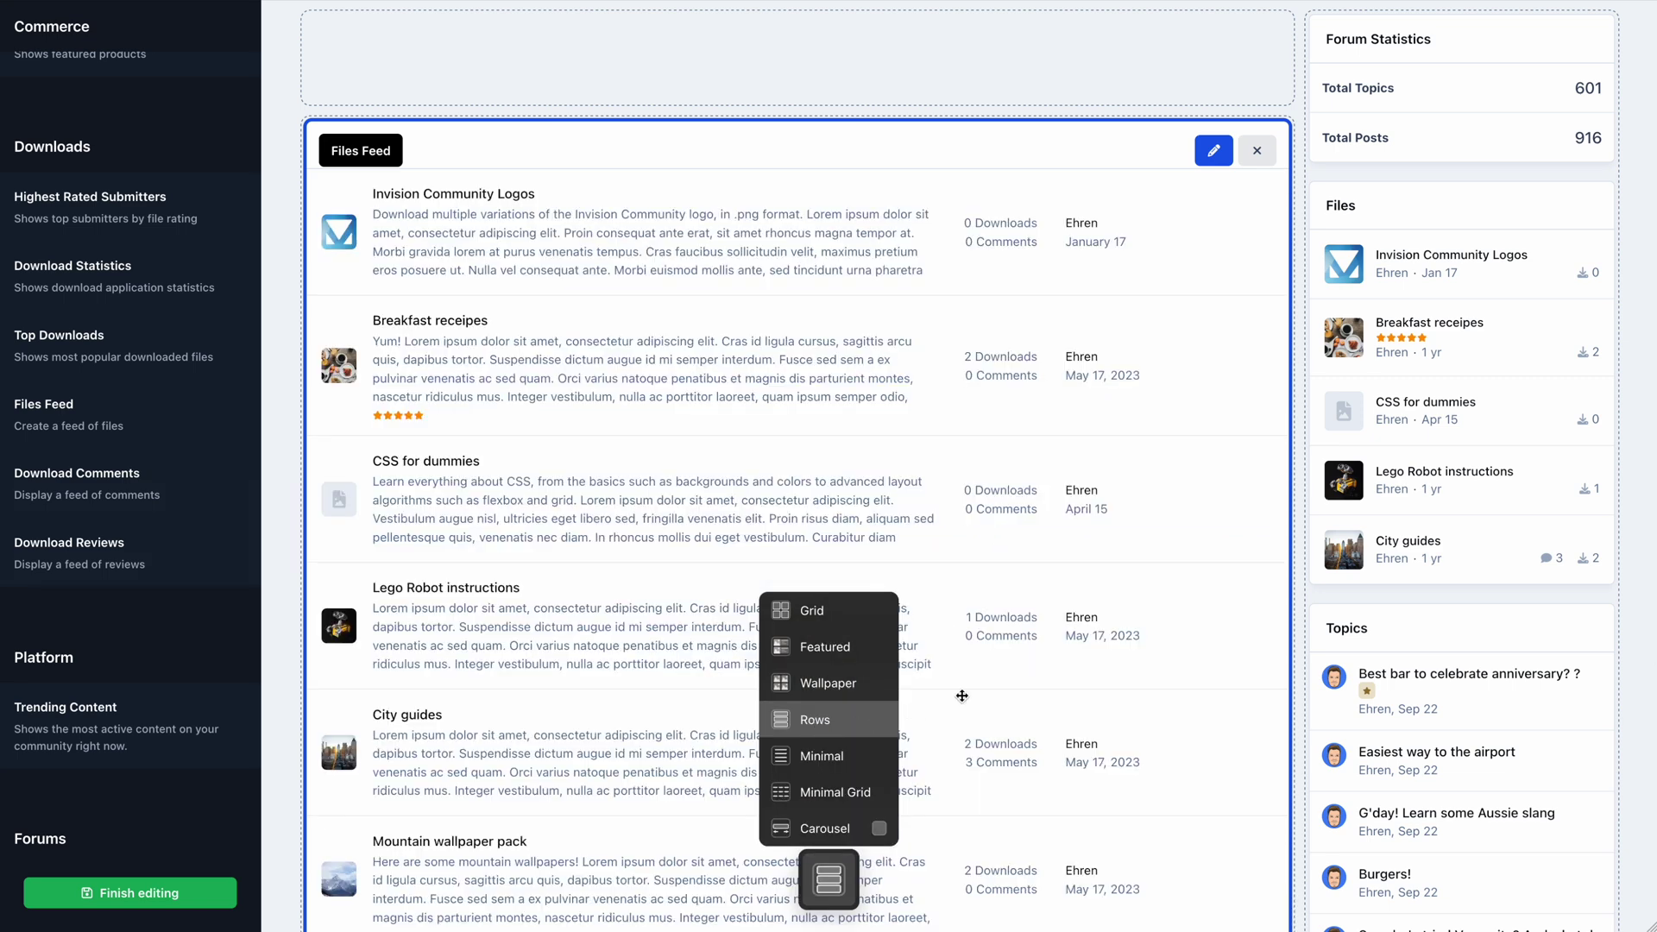
{"action": "scroll", "coordinate": [962, 696], "scroll_direction": "down", "scroll_amount": 1}
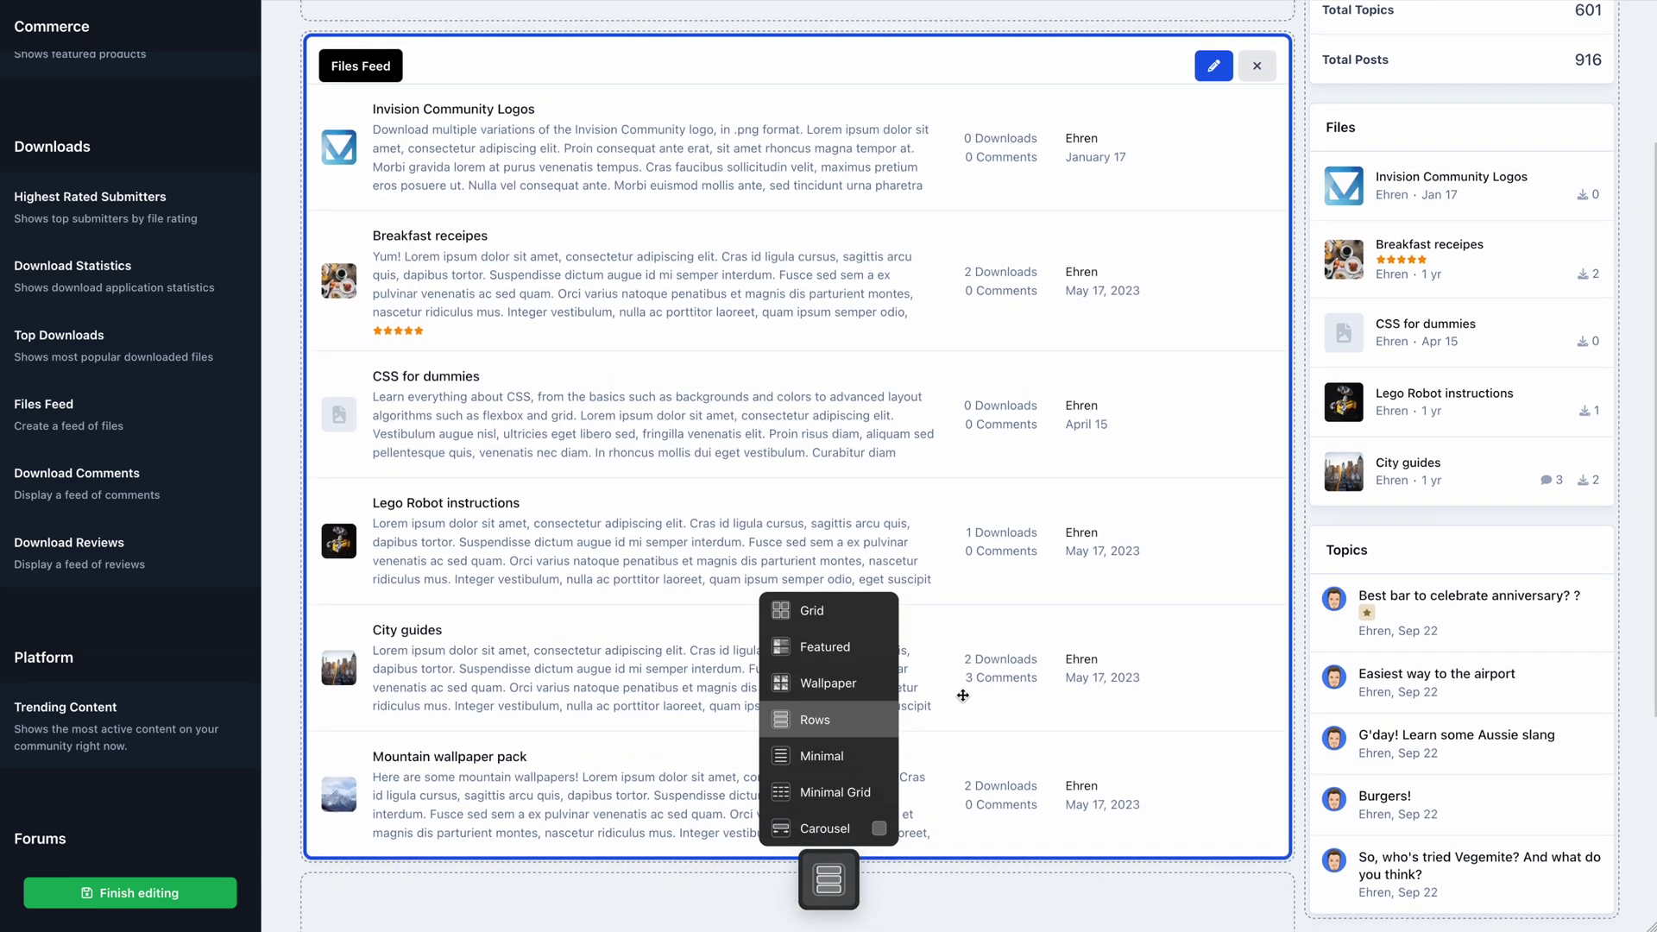
{"action": "scroll", "coordinate": [962, 696], "scroll_direction": "up", "scroll_amount": 1}
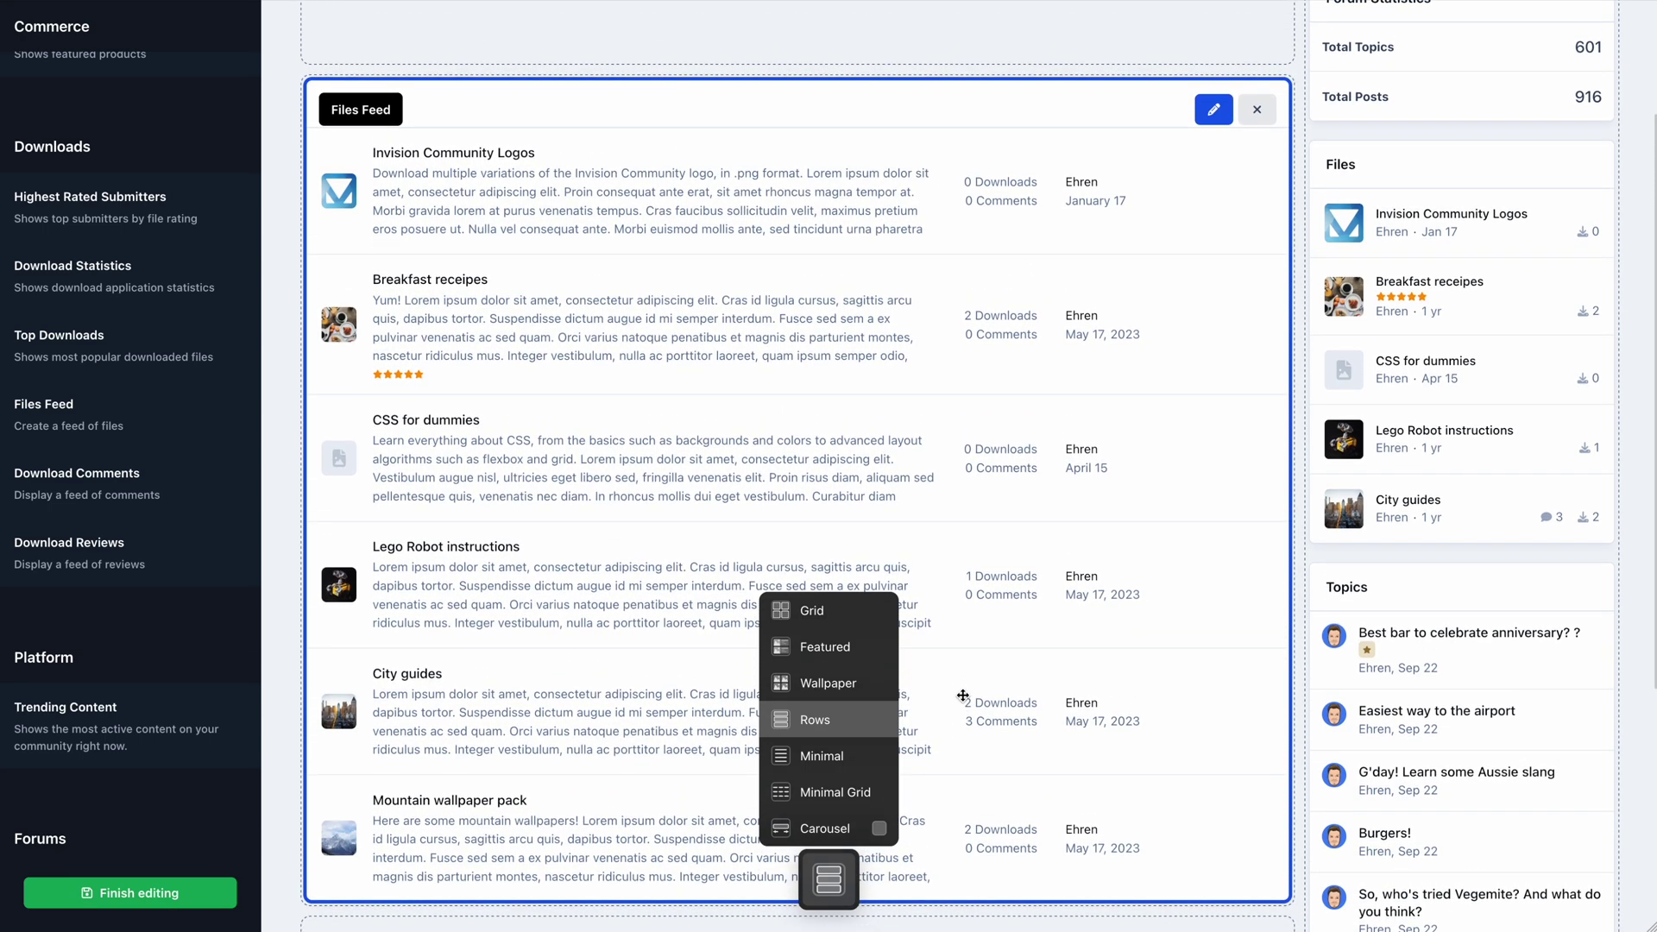
{"action": "left_click", "coordinate": [859, 757]}
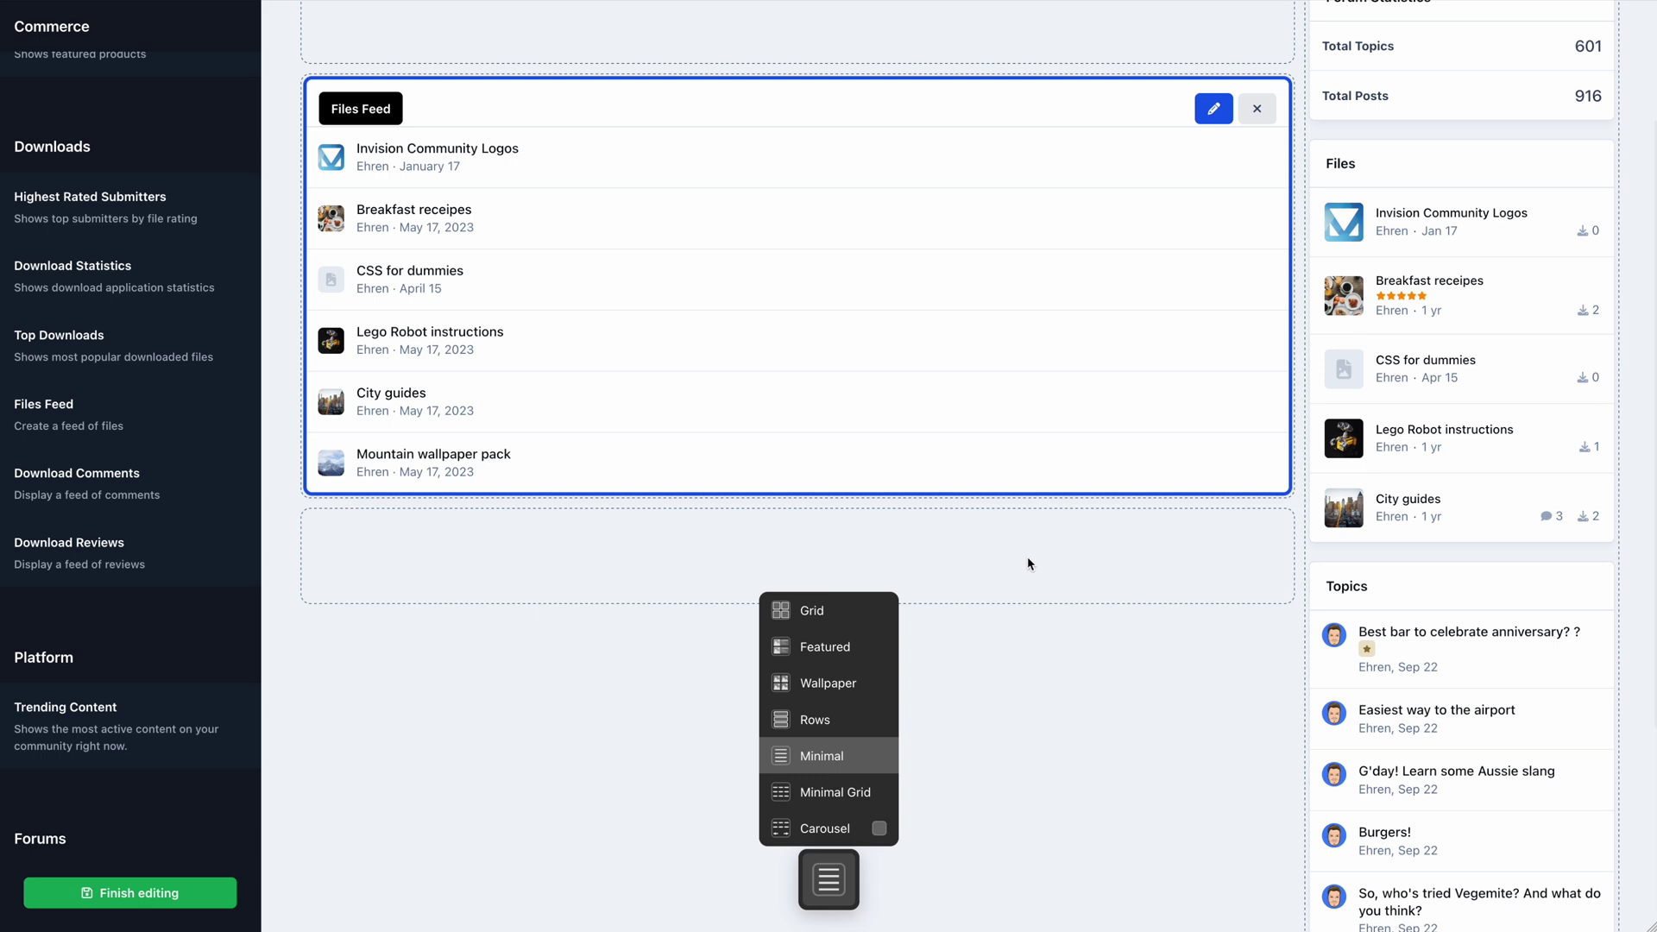
{"action": "scroll", "coordinate": [1028, 563], "scroll_direction": "up", "scroll_amount": 1}
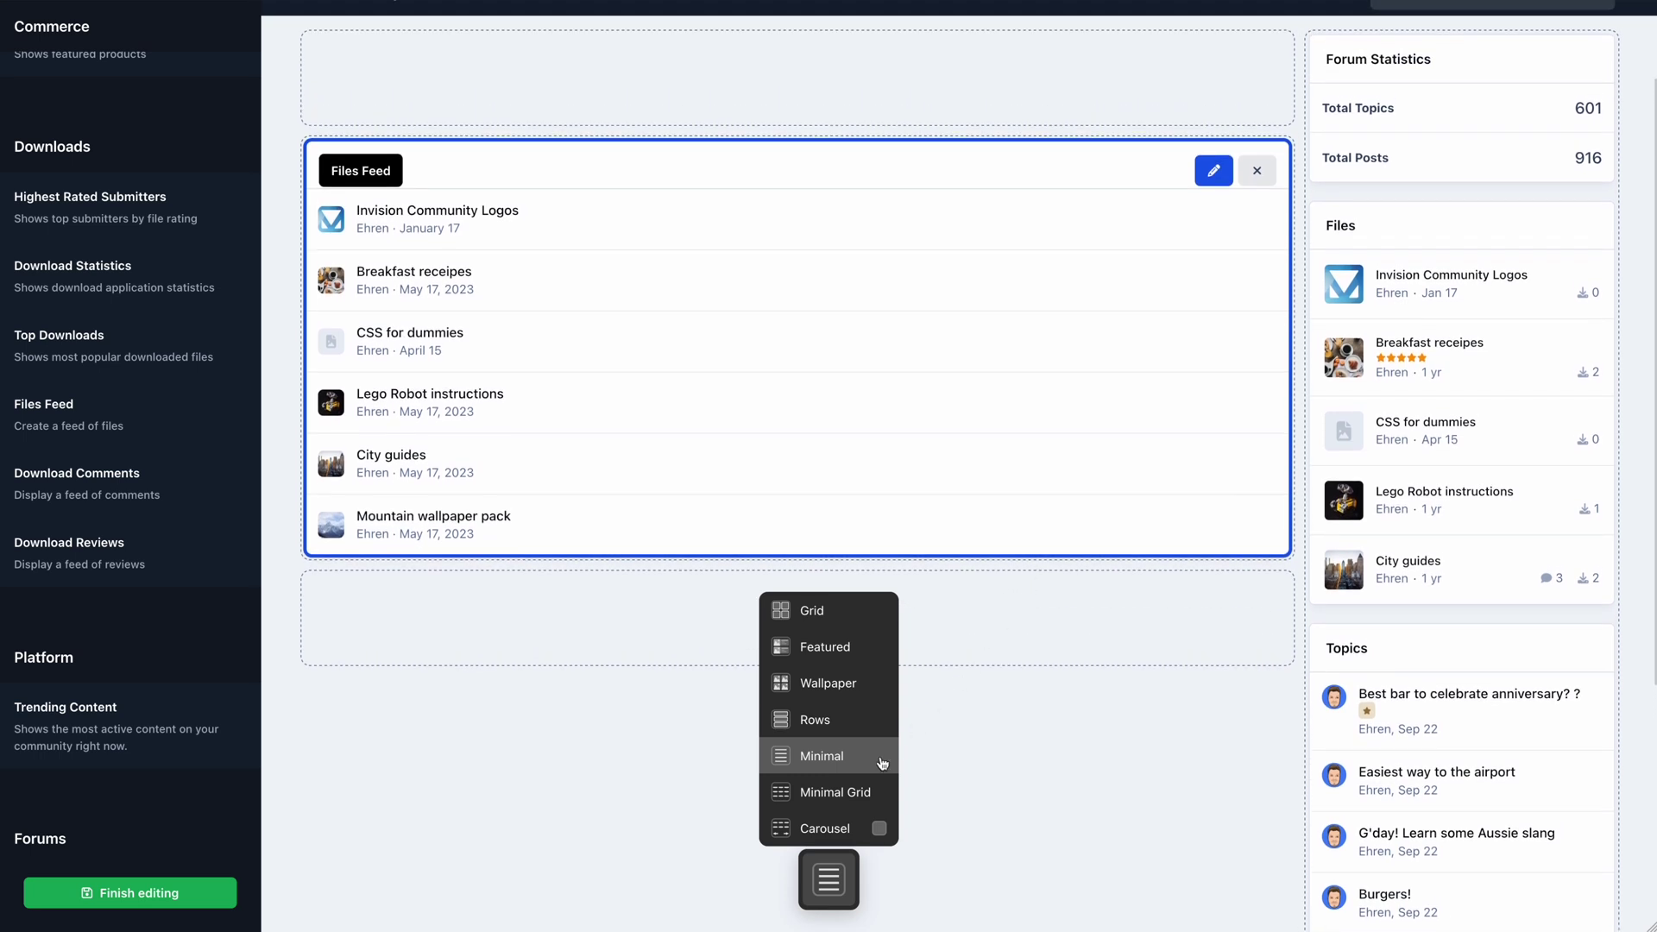
{"action": "left_click", "coordinate": [844, 791]}
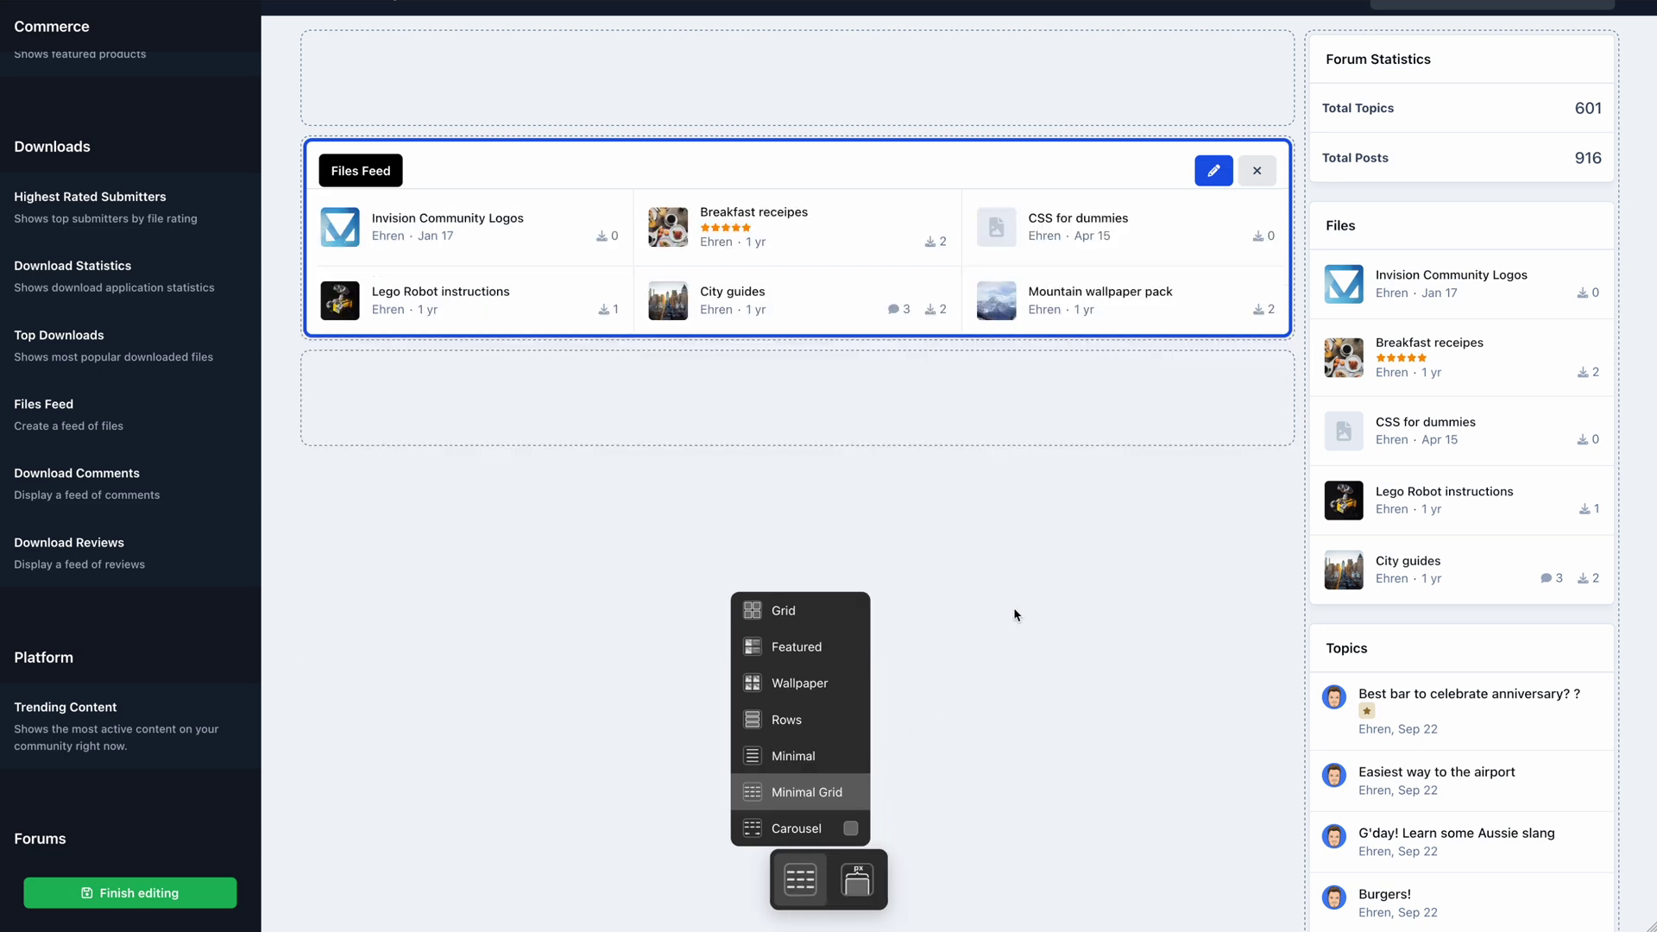
{"action": "scroll", "coordinate": [1015, 615], "scroll_direction": "up", "scroll_amount": 1}
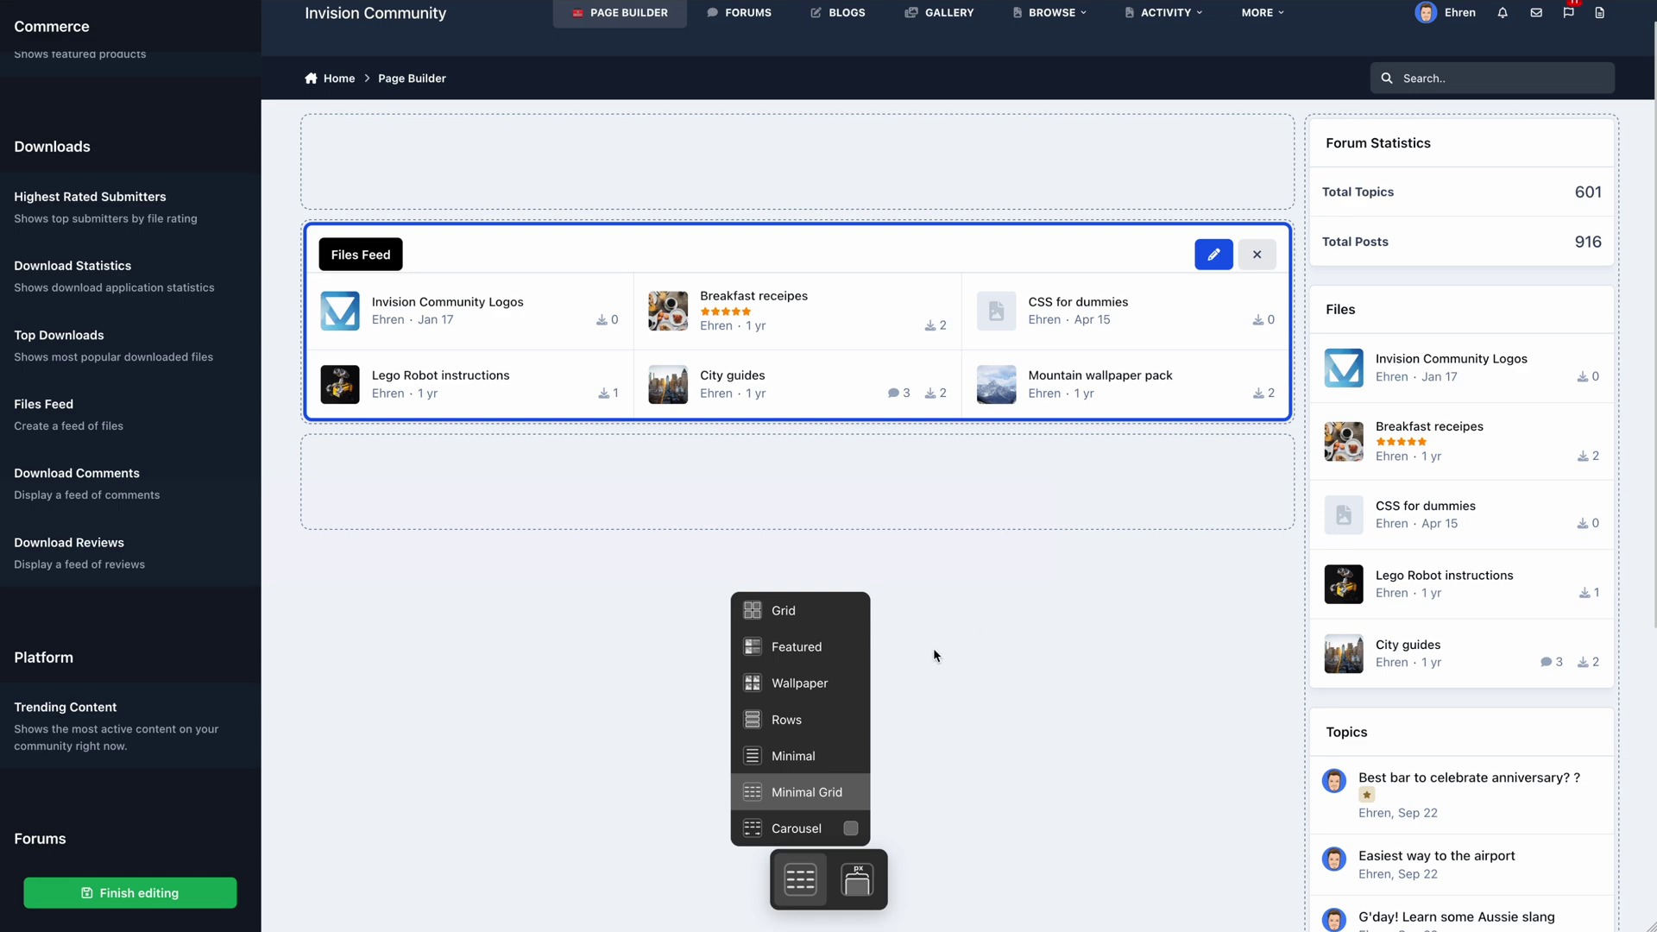
Set the Files Feed to Grid with Carousel enabled and Wallpaper image-overlay cards.
{"action": "left_click", "coordinate": [844, 616]}
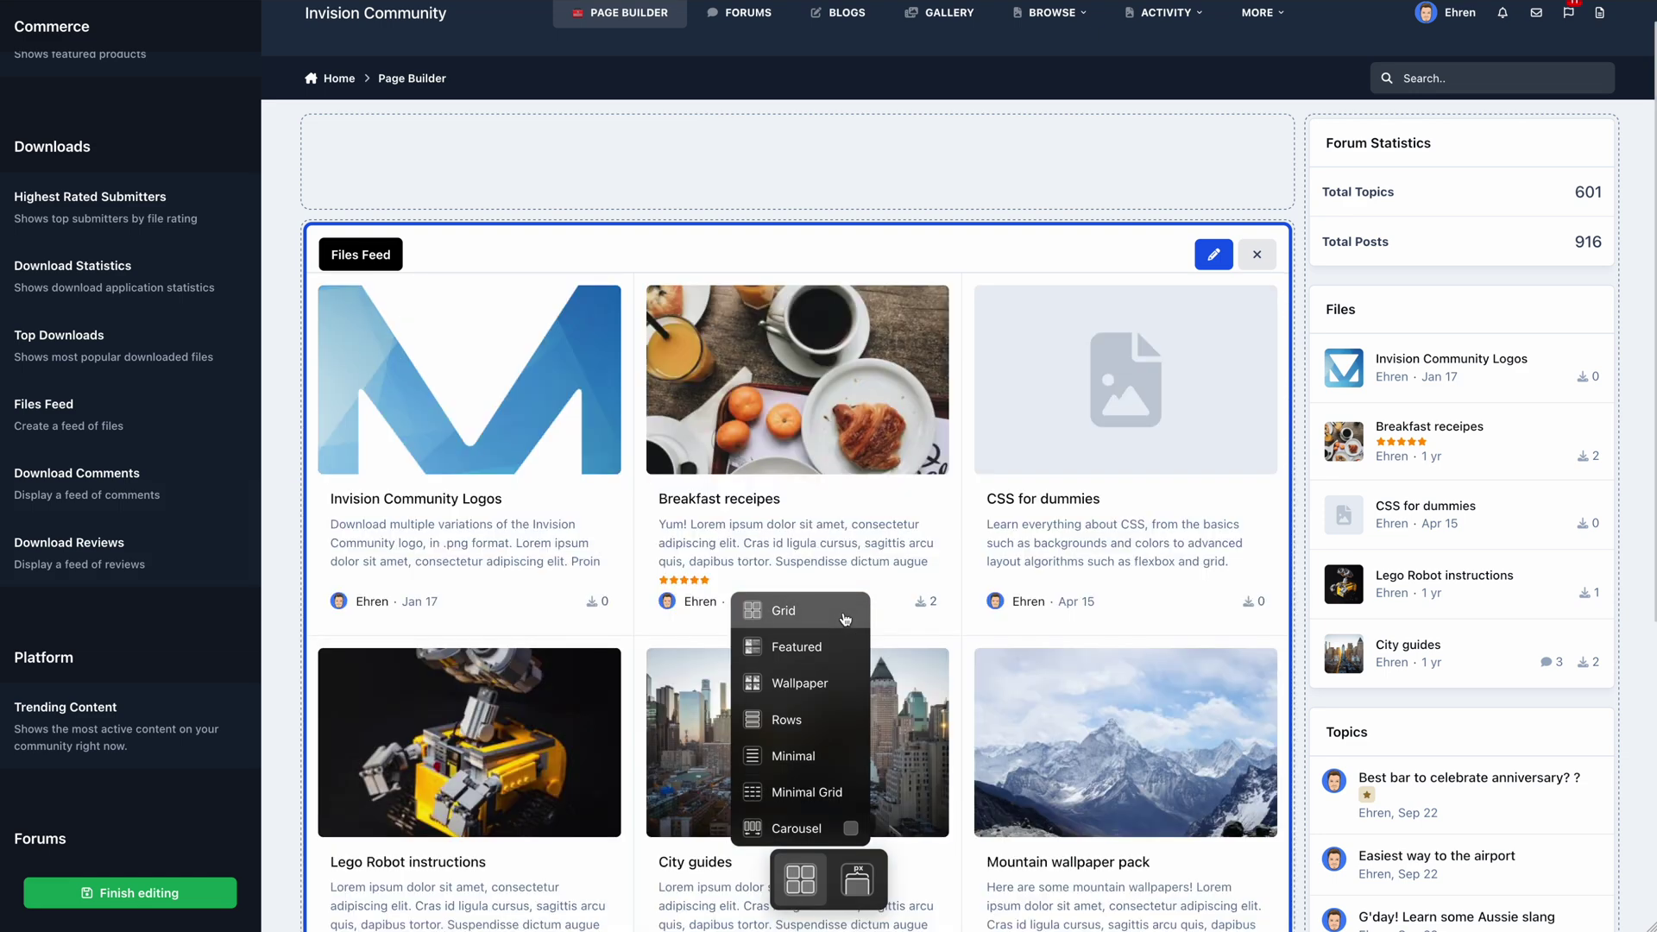
{"action": "left_click", "coordinate": [849, 829]}
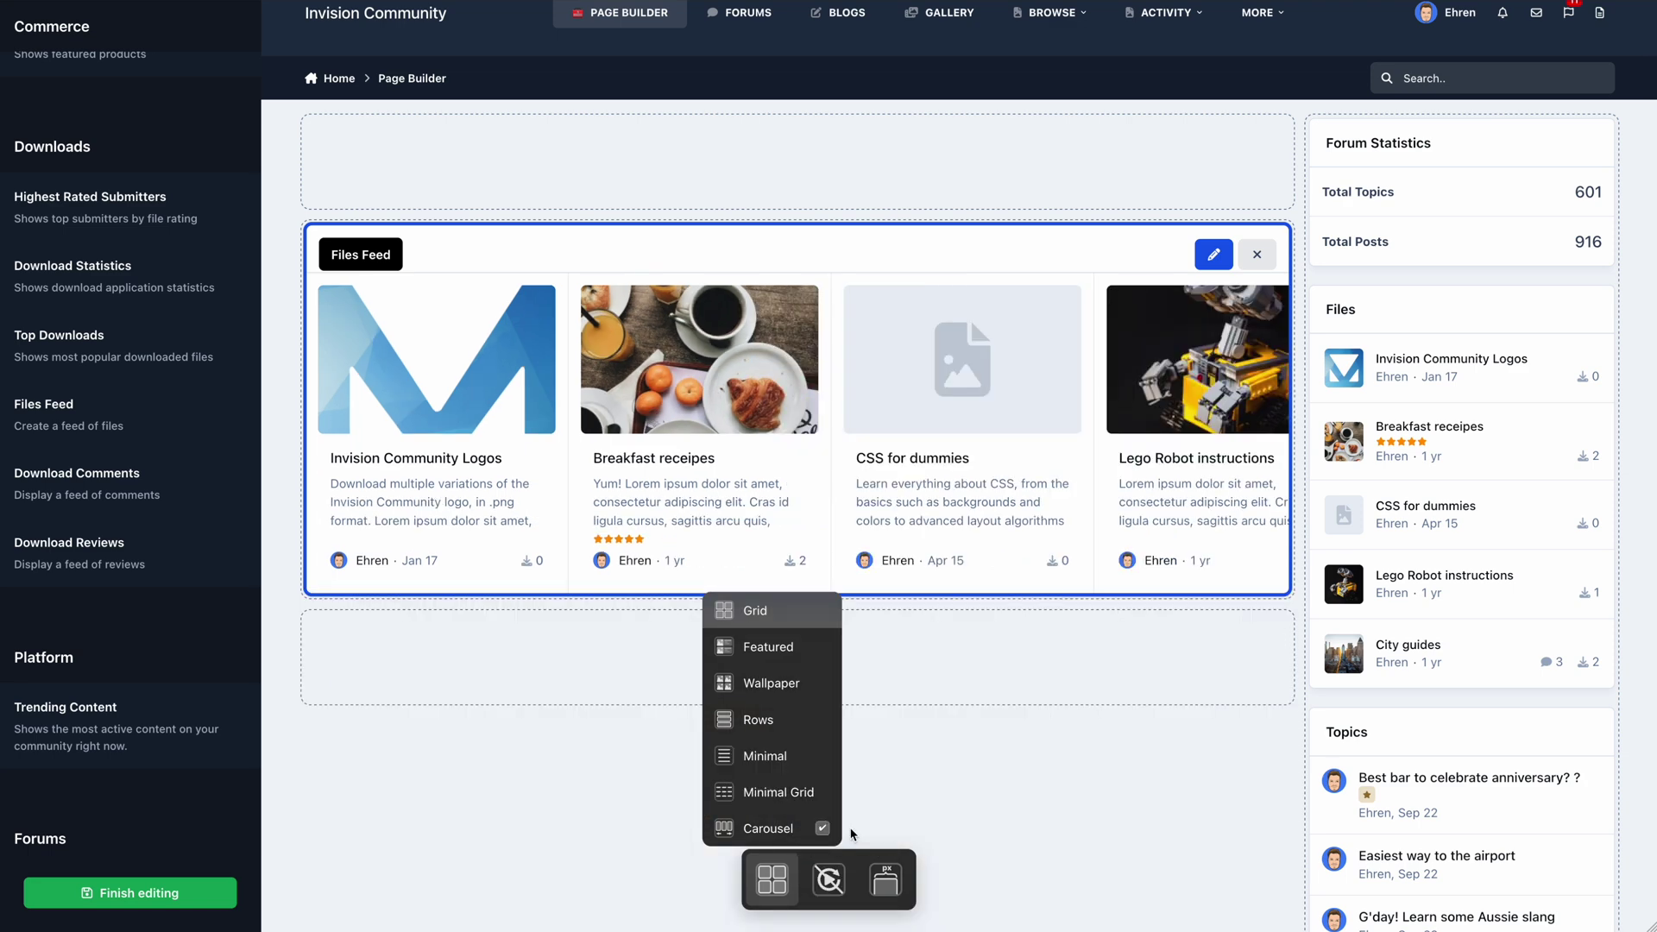
{"action": "left_click", "coordinate": [796, 687]}
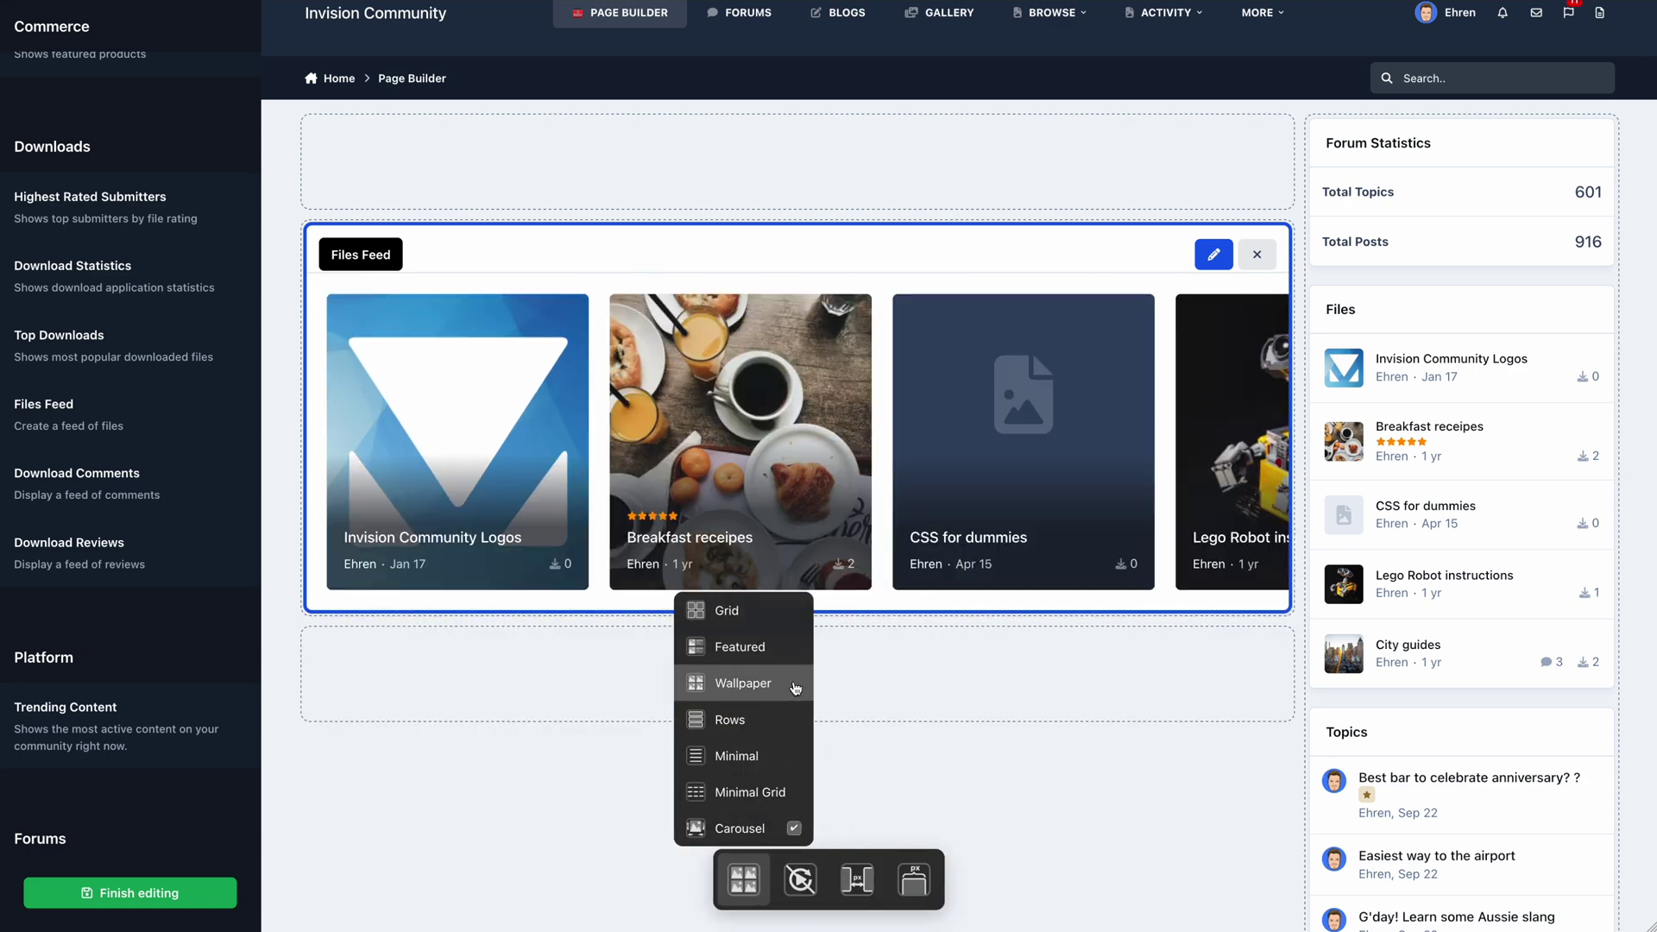
Make the carousel cards slightly taller and set the gap between them to 17px.
{"action": "left_click", "coordinate": [912, 884]}
{"action": "mouse_move", "coordinate": [837, 828]}
{"action": "left_mouse_down"}
{"action": "mouse_move", "coordinate": [909, 825]}
{"action": "mouse_move", "coordinate": [839, 829]}
{"action": "left_mouse_up"}
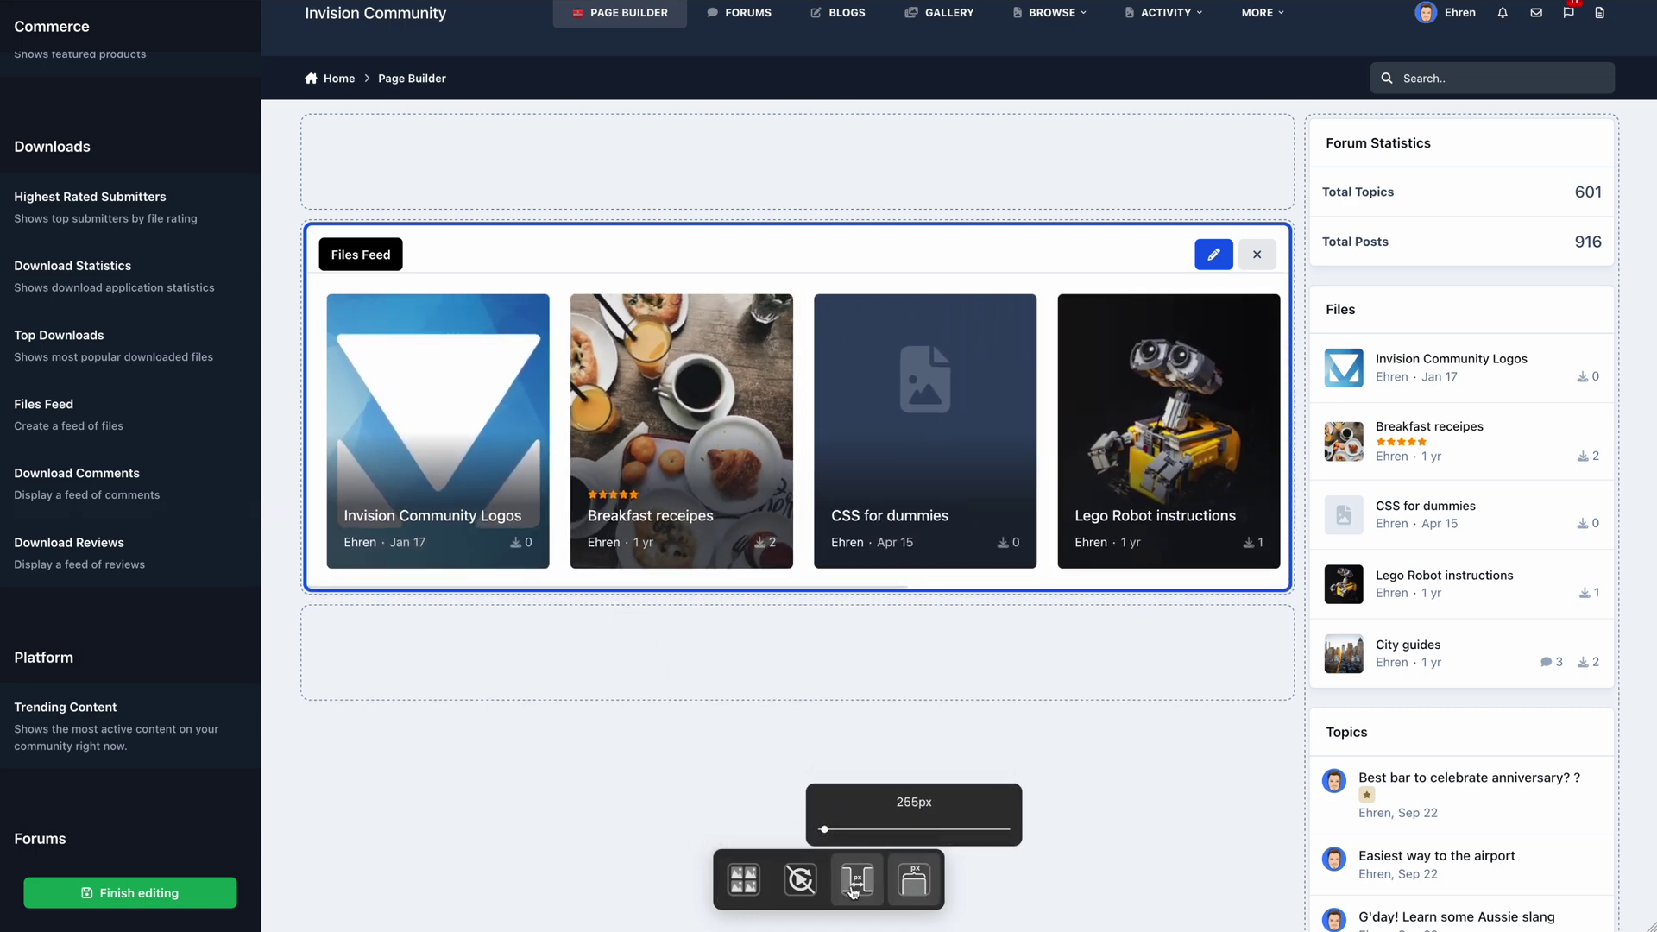
{"action": "left_click", "coordinate": [853, 885]}
{"action": "mouse_move", "coordinate": [855, 827]}
{"action": "left_mouse_down"}
{"action": "mouse_move", "coordinate": [777, 824]}
{"action": "mouse_move", "coordinate": [828, 829]}
{"action": "left_mouse_up"}
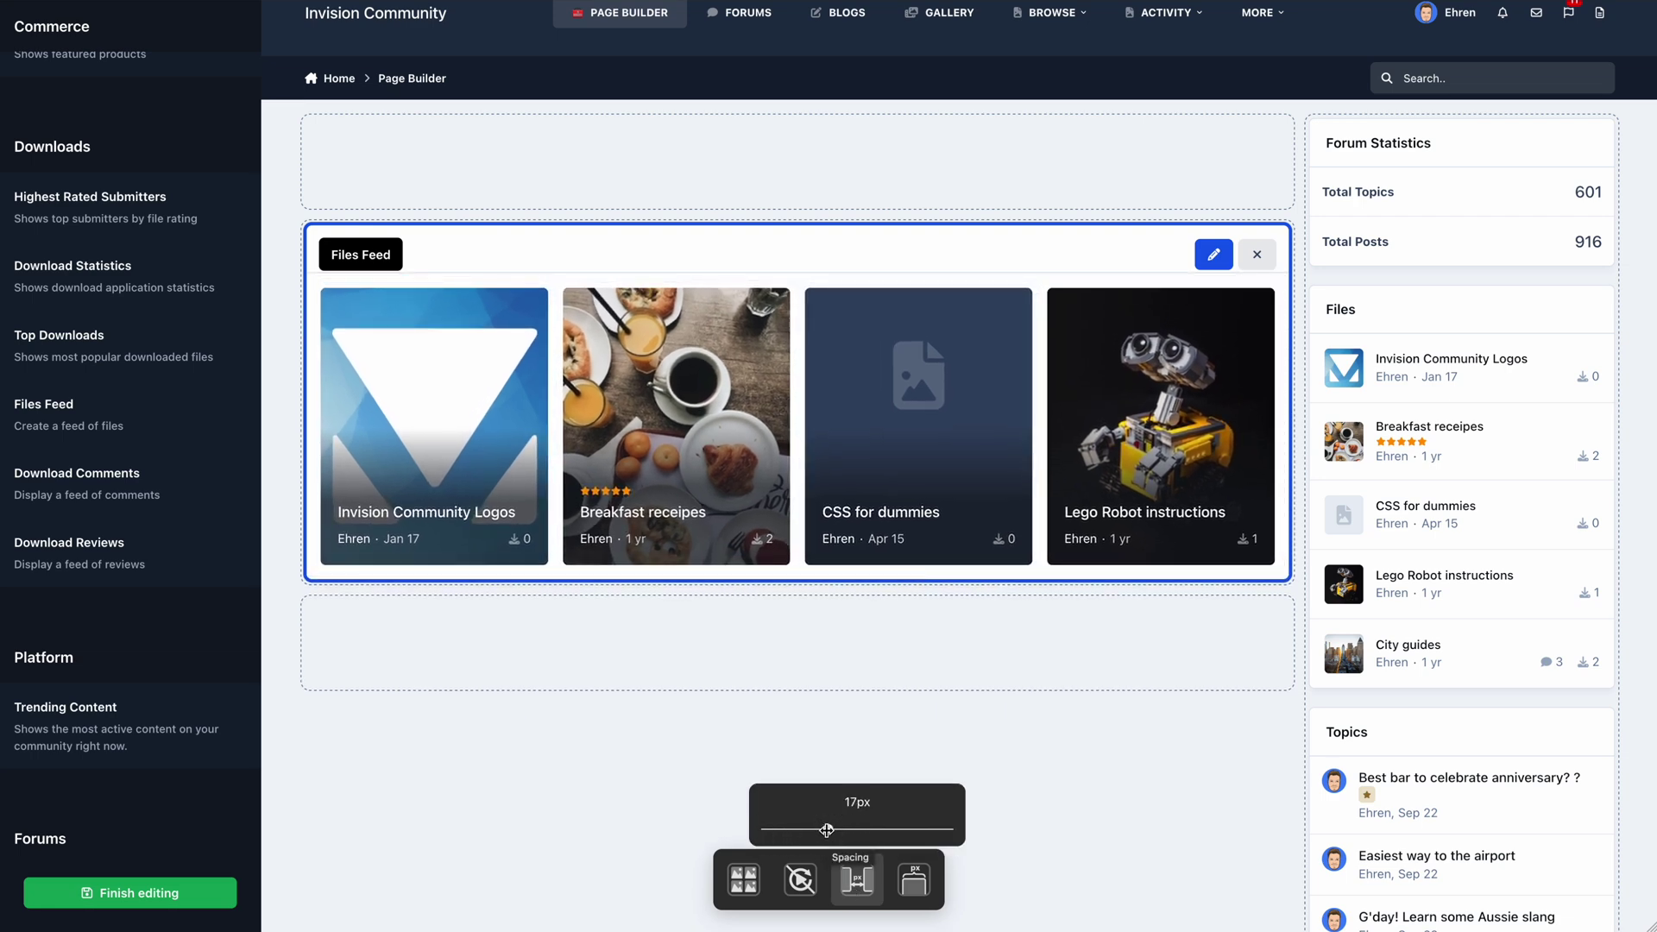
{"action": "left_click", "coordinate": [1047, 783]}
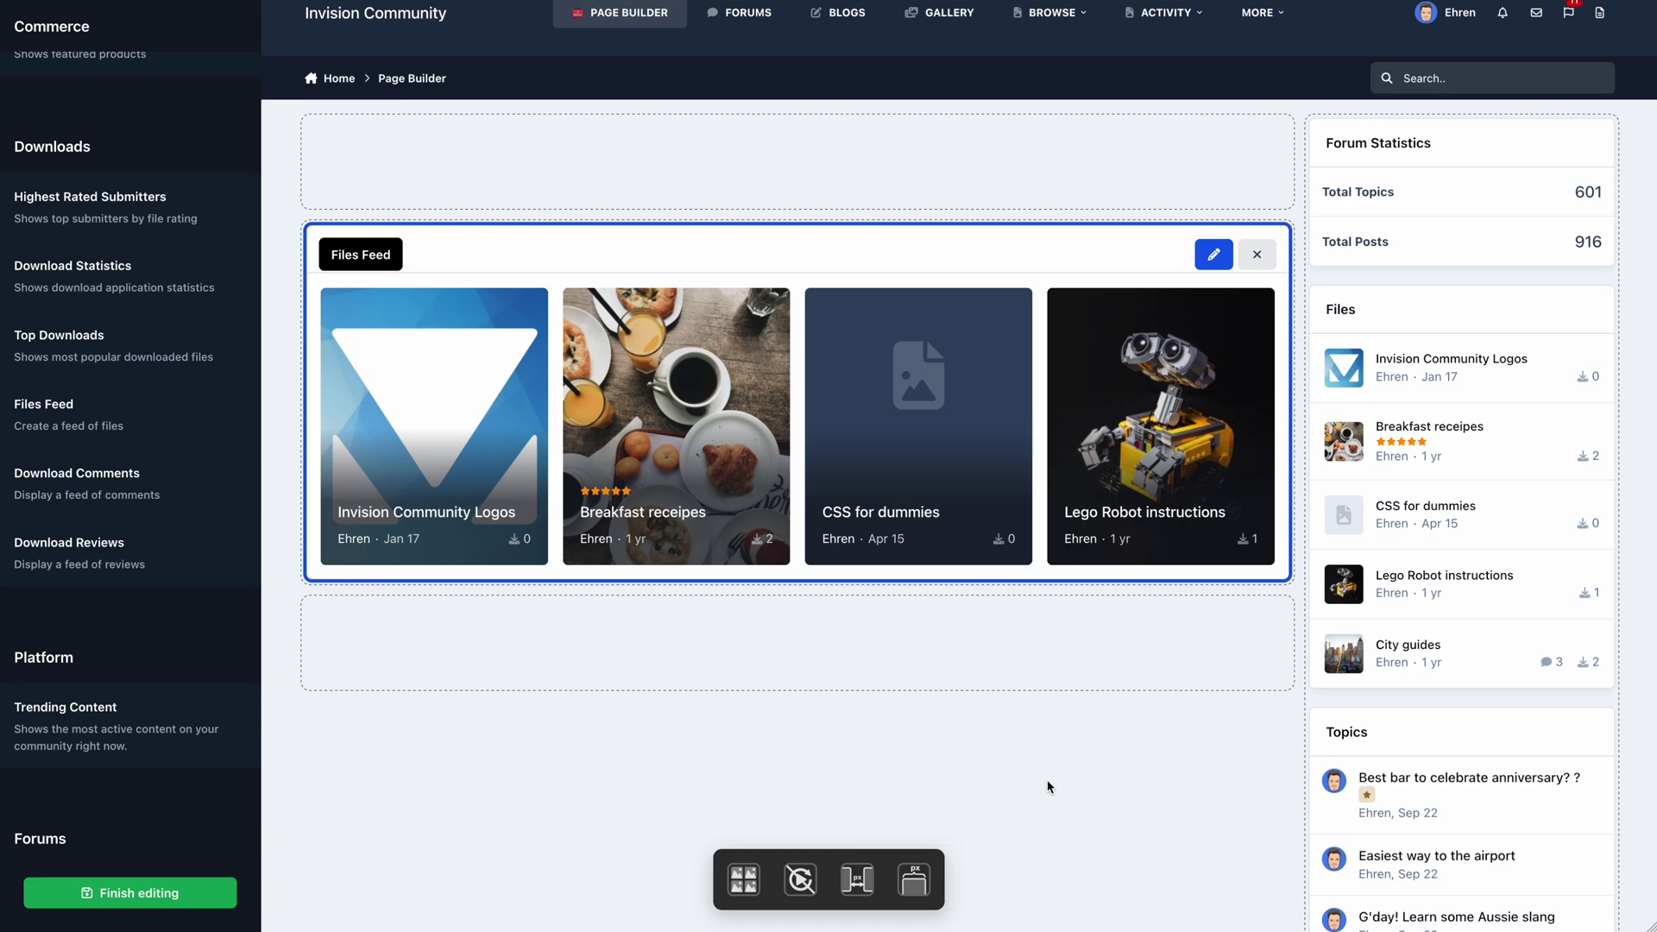
{"action": "scroll", "coordinate": [1048, 786], "scroll_direction": "up", "scroll_amount": 1}
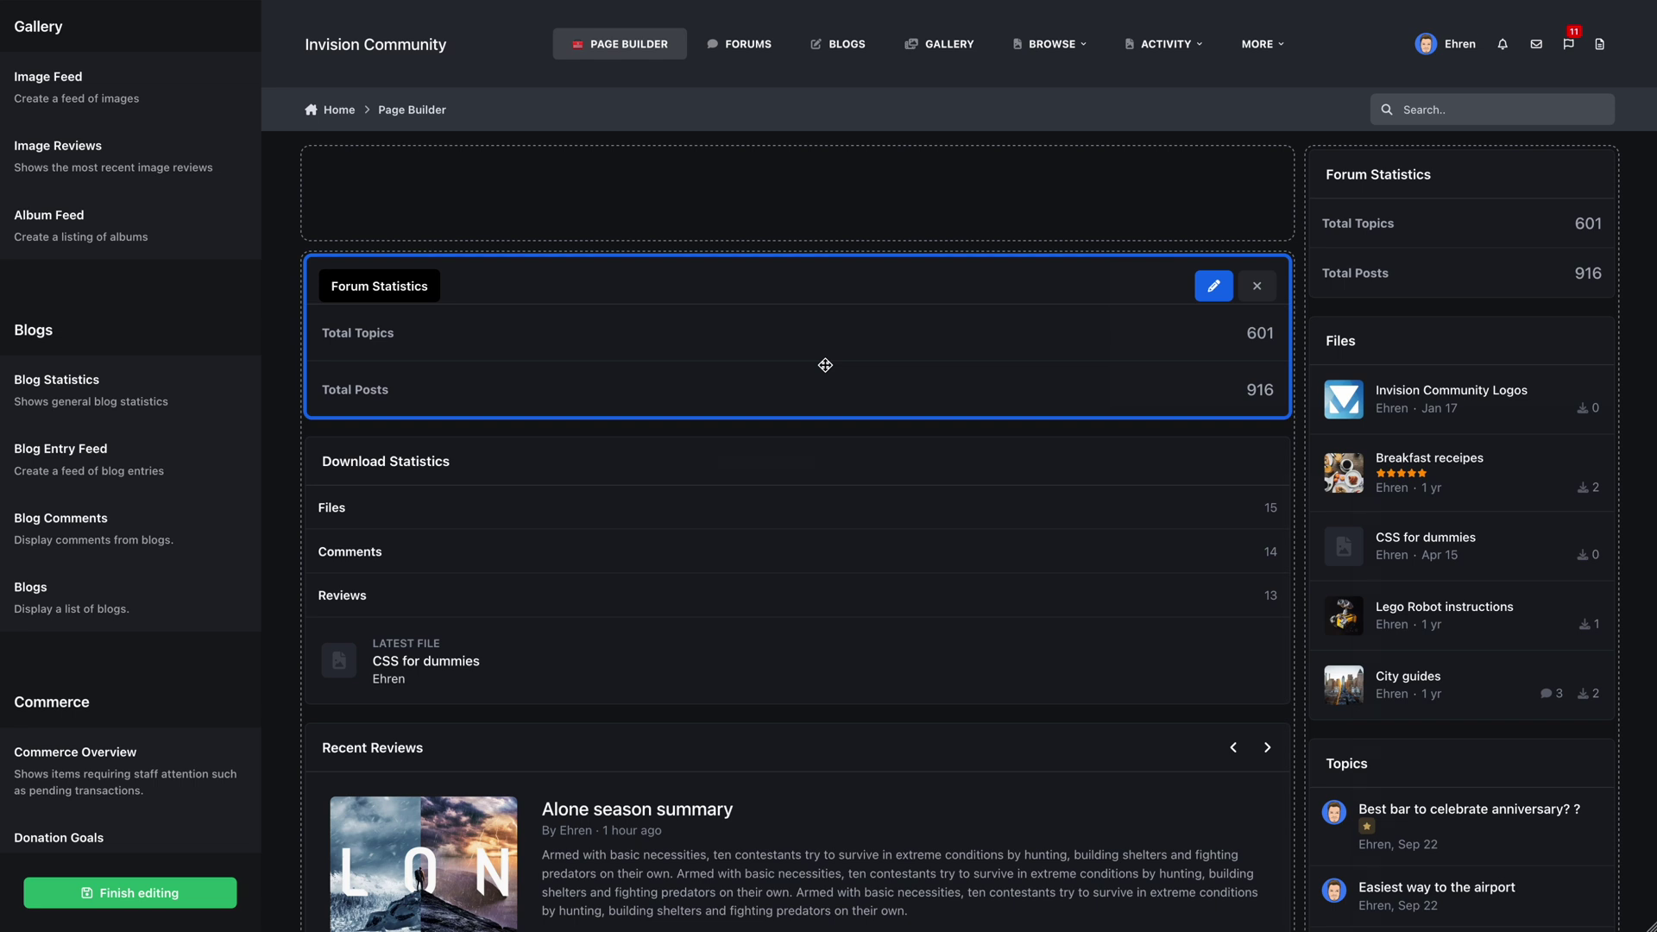
Group Blog and Download Statistics beside Forum Statistics, centred, with adjusted width and narrower spacing.
{"action": "left_click_drag", "start_coordinate": [212, 380], "coordinate": [751, 348]}
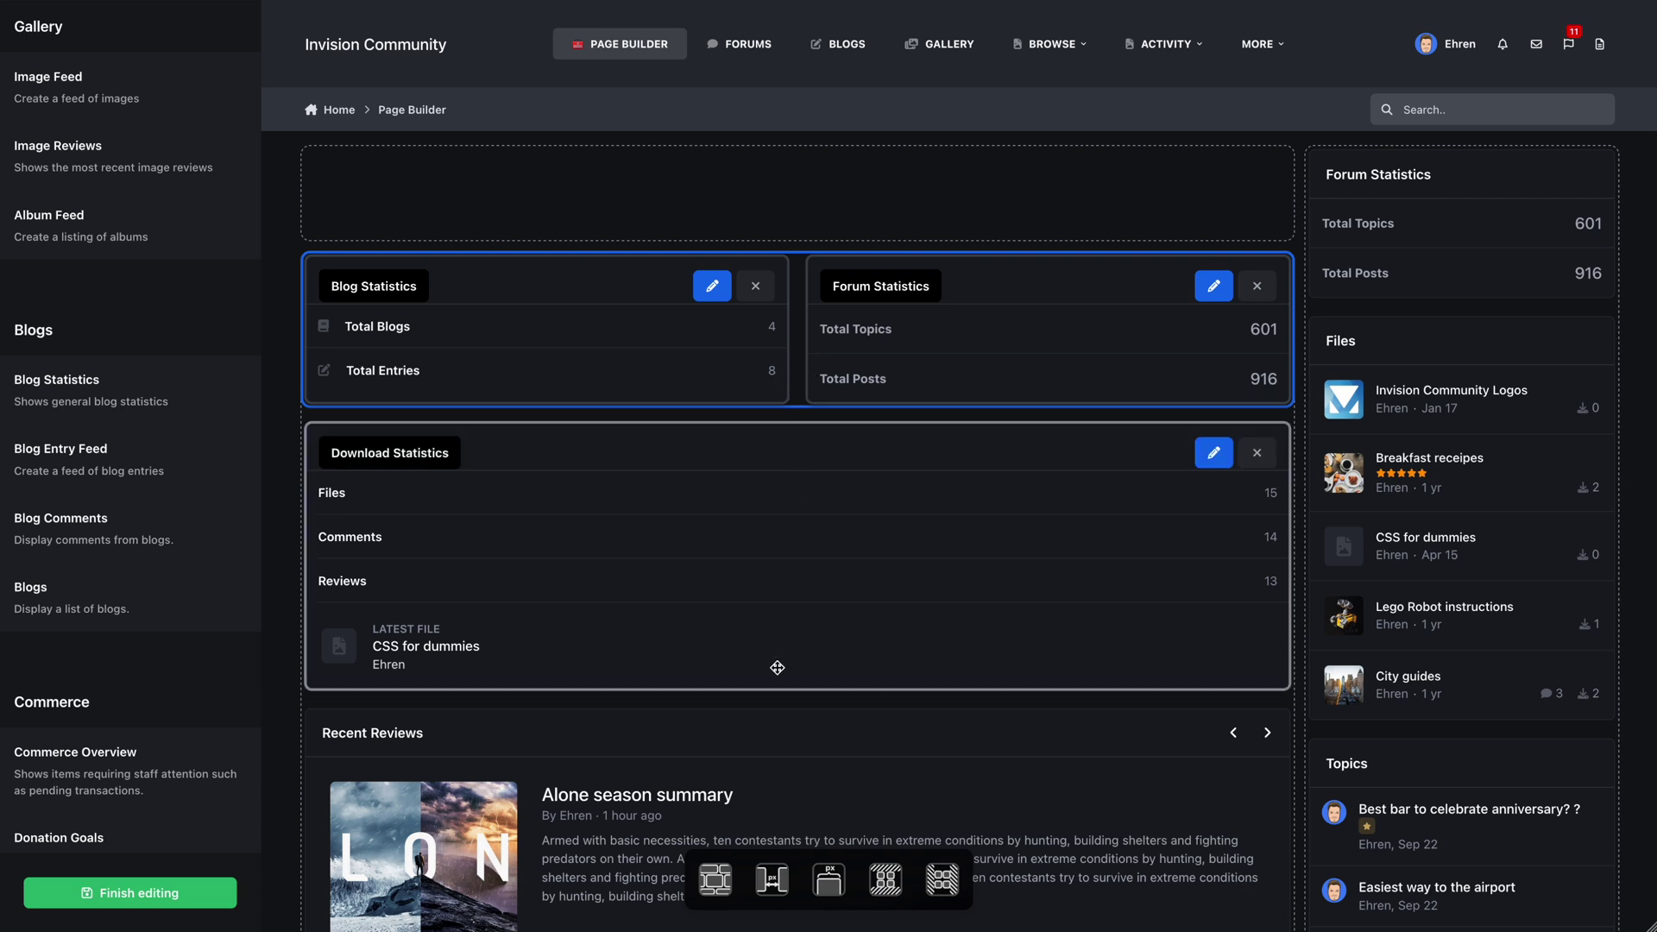
{"action": "left_click", "coordinate": [716, 880]}
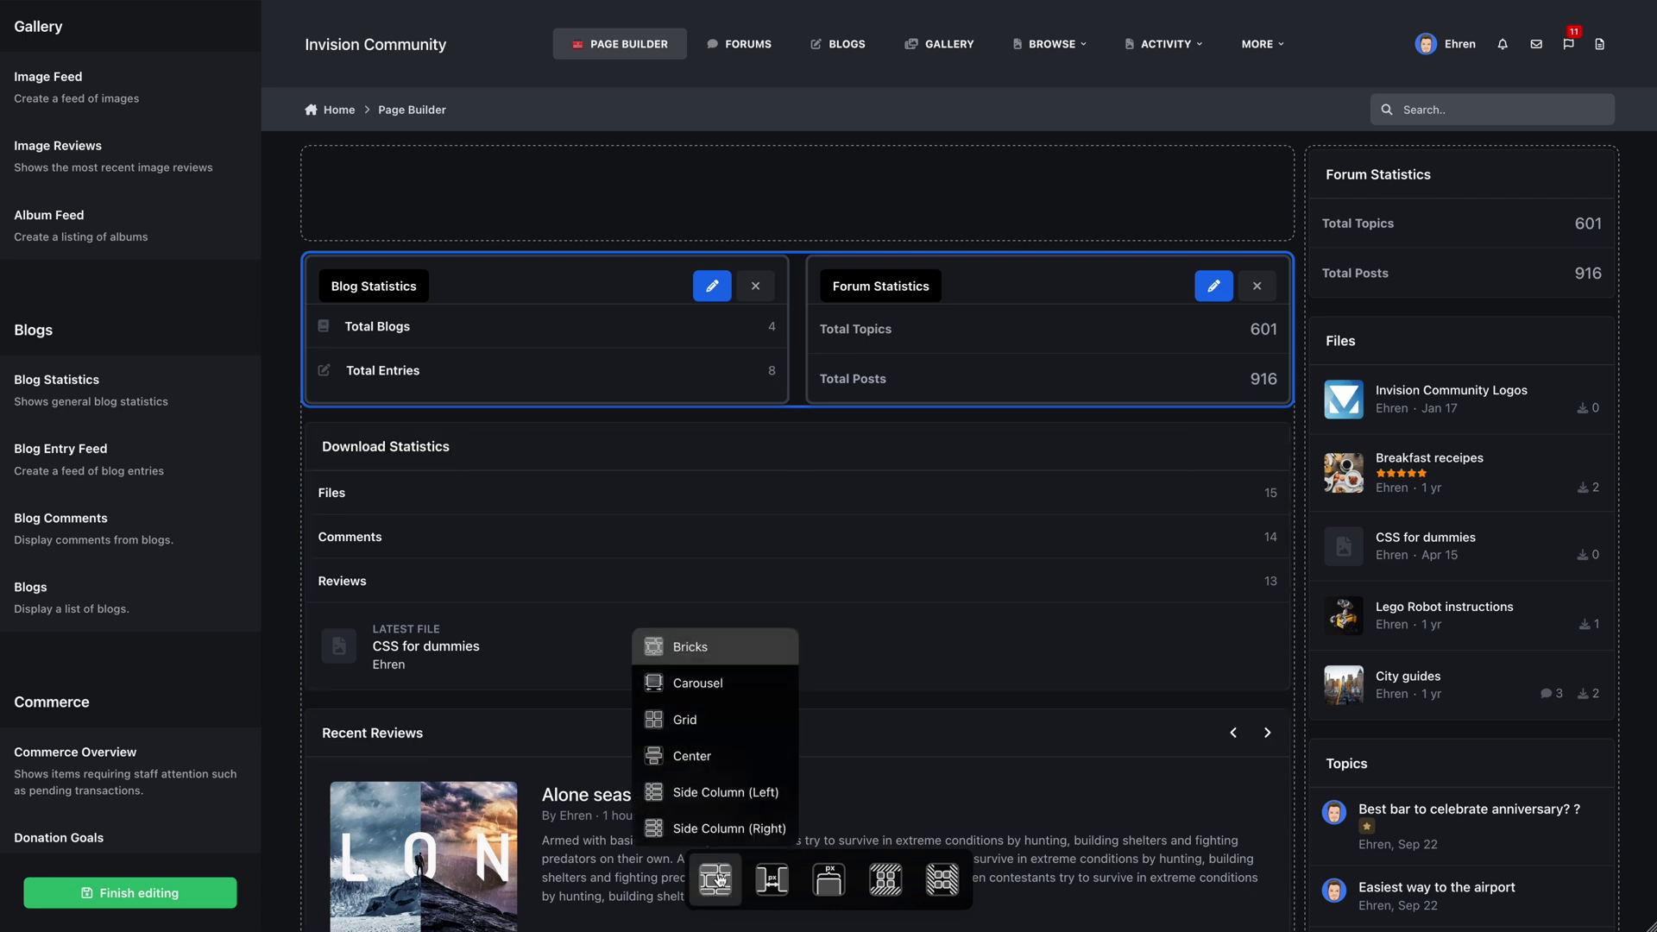
{"action": "left_click", "coordinate": [737, 757]}
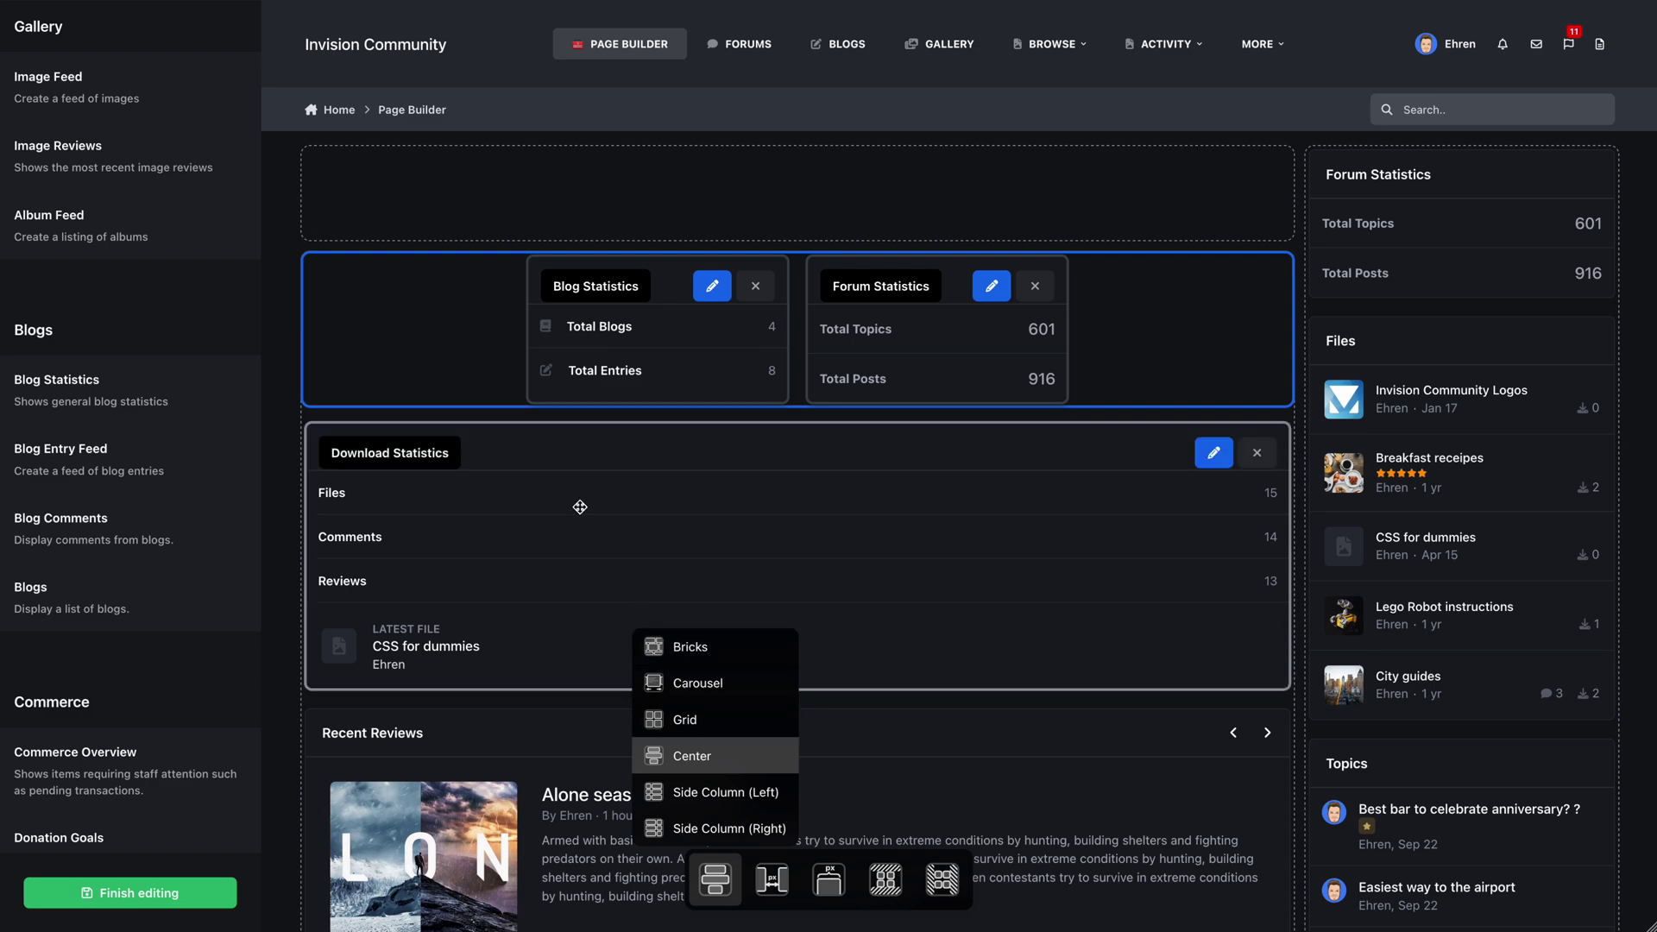
{"action": "left_click_drag", "start_coordinate": [580, 509], "coordinate": [1079, 362]}
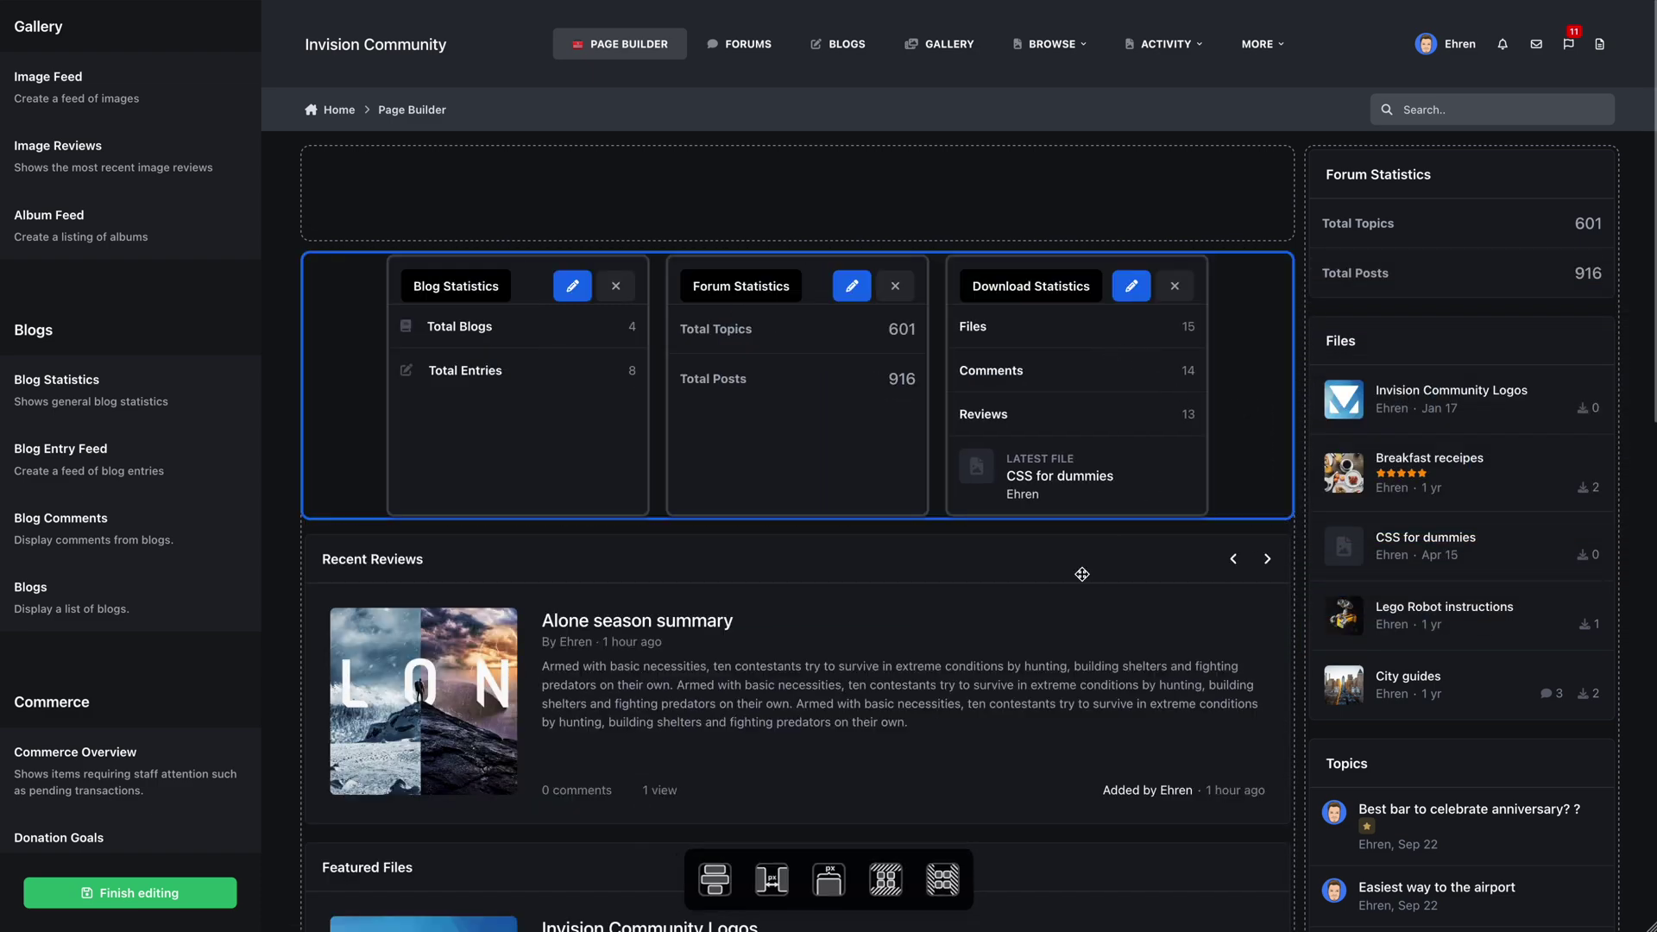
{"action": "left_click", "coordinate": [829, 879]}
{"action": "mouse_move", "coordinate": [780, 829]}
{"action": "left_mouse_down"}
{"action": "mouse_move", "coordinate": [715, 829]}
{"action": "mouse_move", "coordinate": [772, 830]}
{"action": "left_mouse_up"}
{"action": "left_click", "coordinate": [772, 878]}
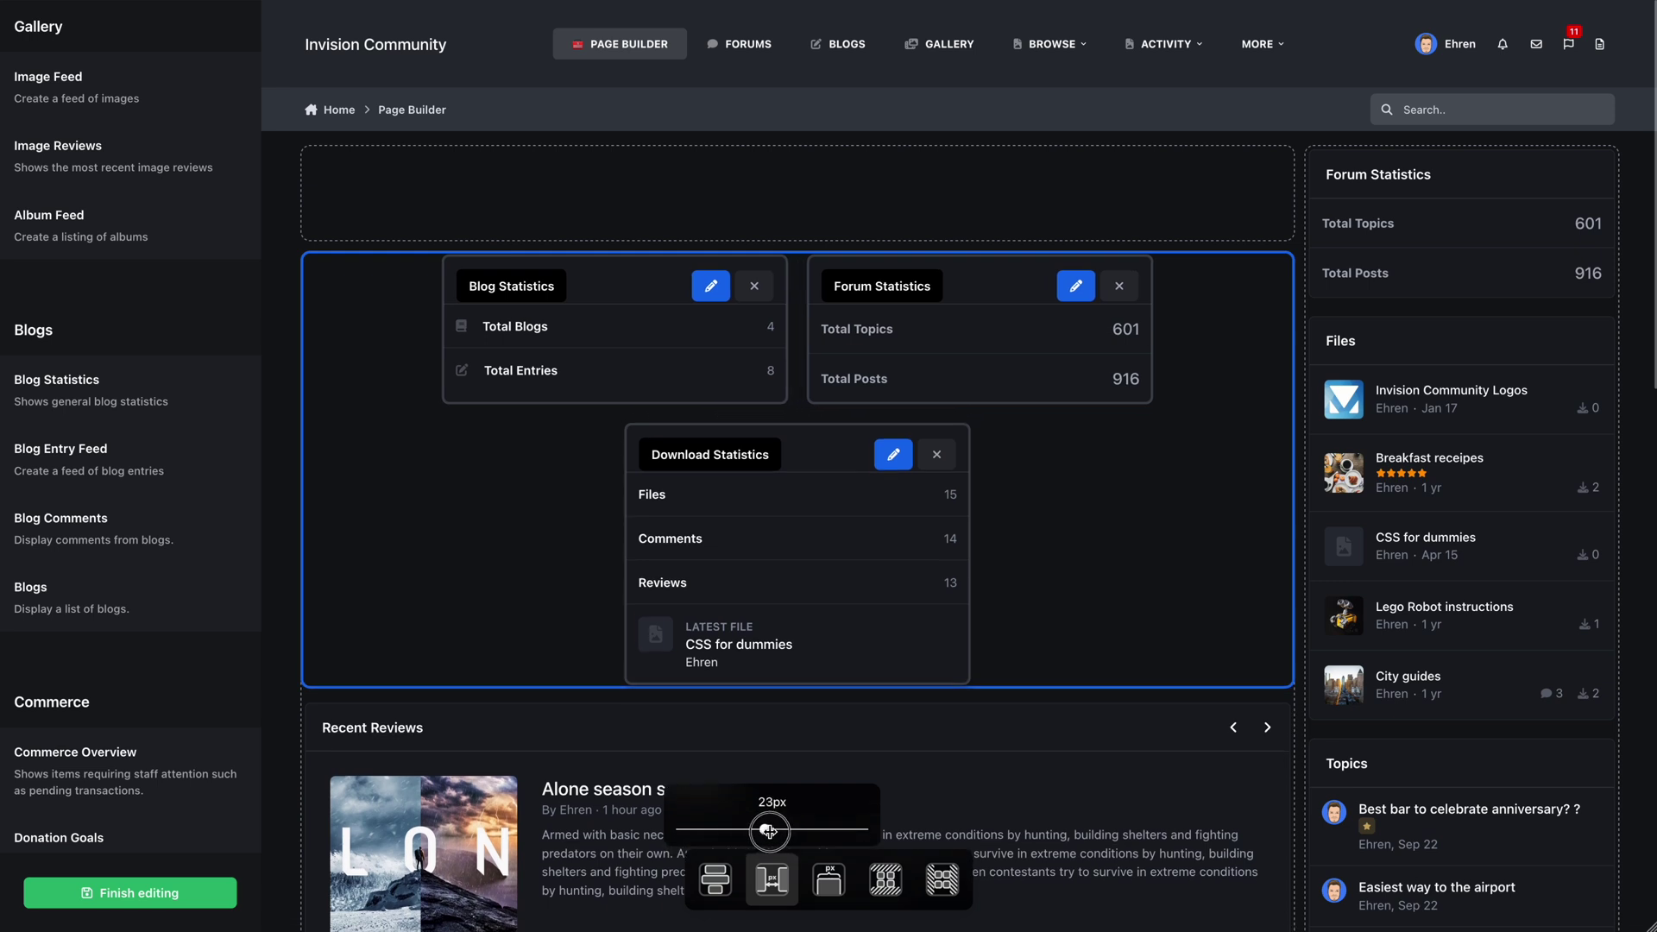
Try Grid and Bricks for the statistics group, then use Carousel and slide to Download Statistics.
{"action": "left_click", "coordinate": [715, 881]}
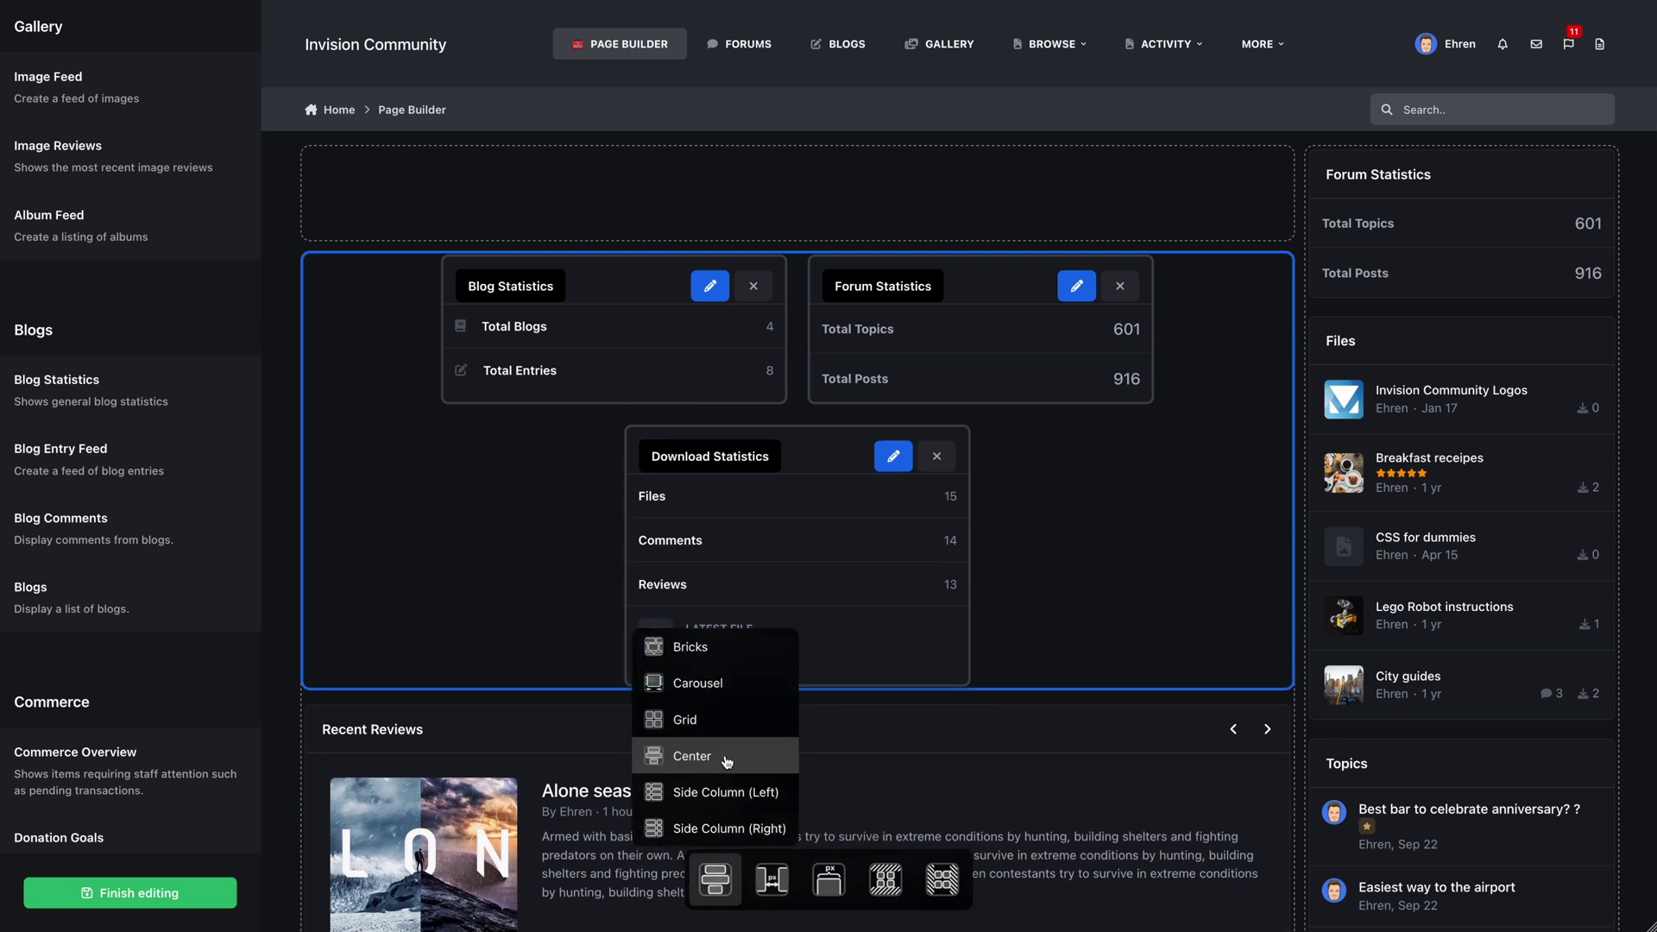
{"action": "left_click", "coordinate": [735, 723]}
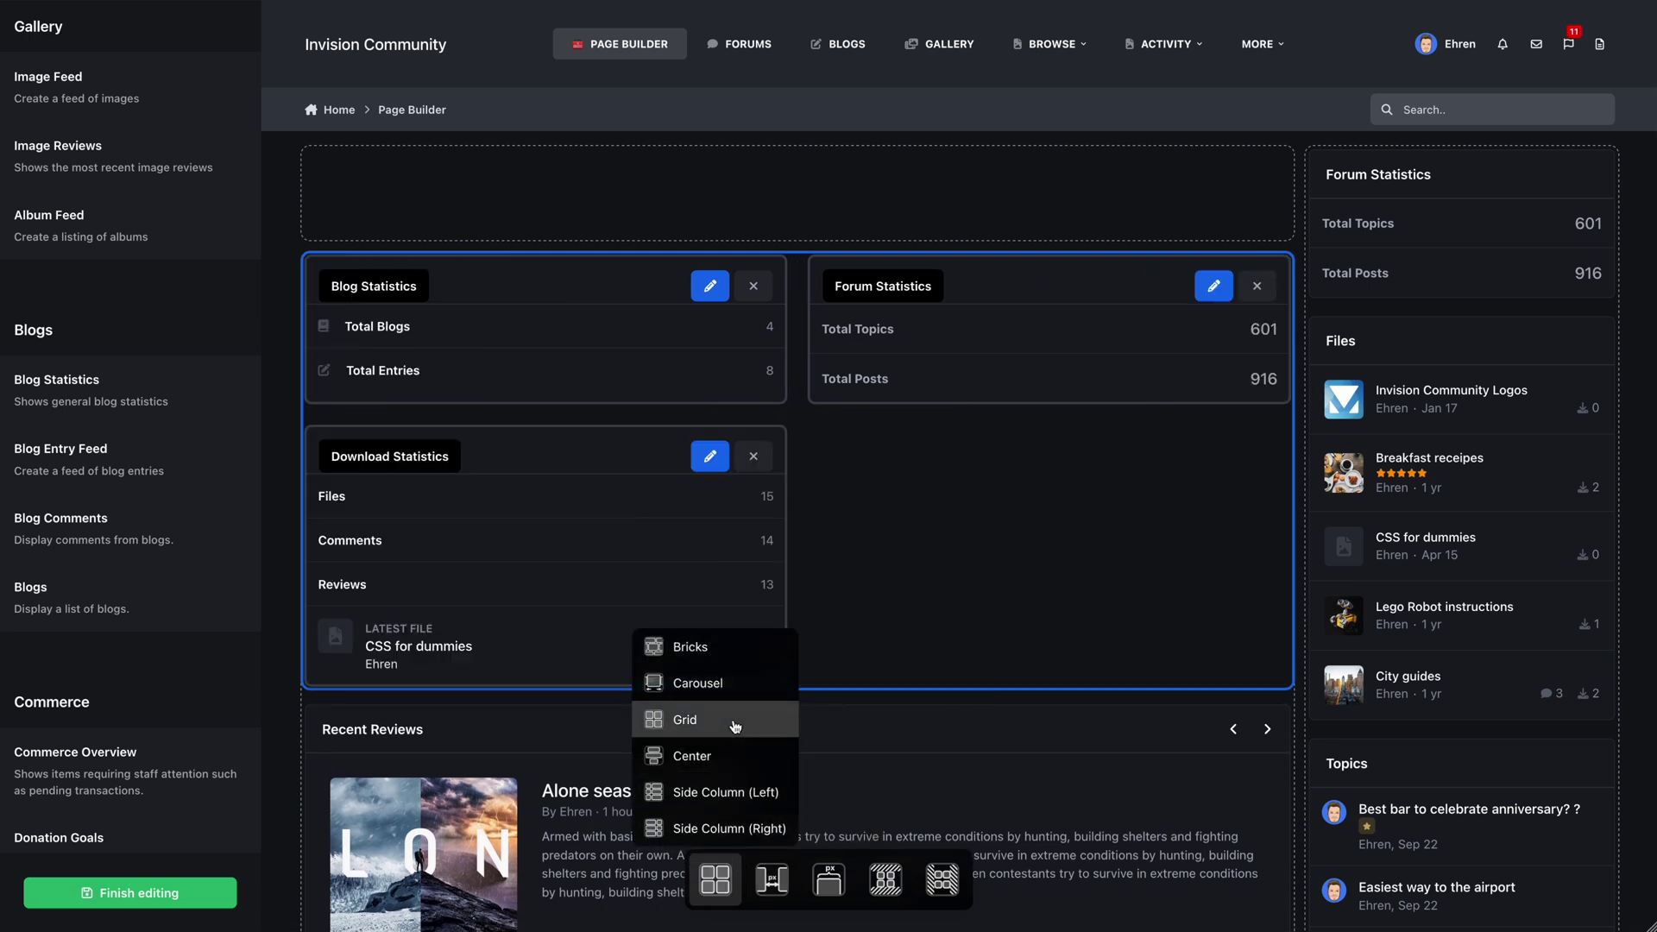
{"action": "left_click", "coordinate": [757, 658]}
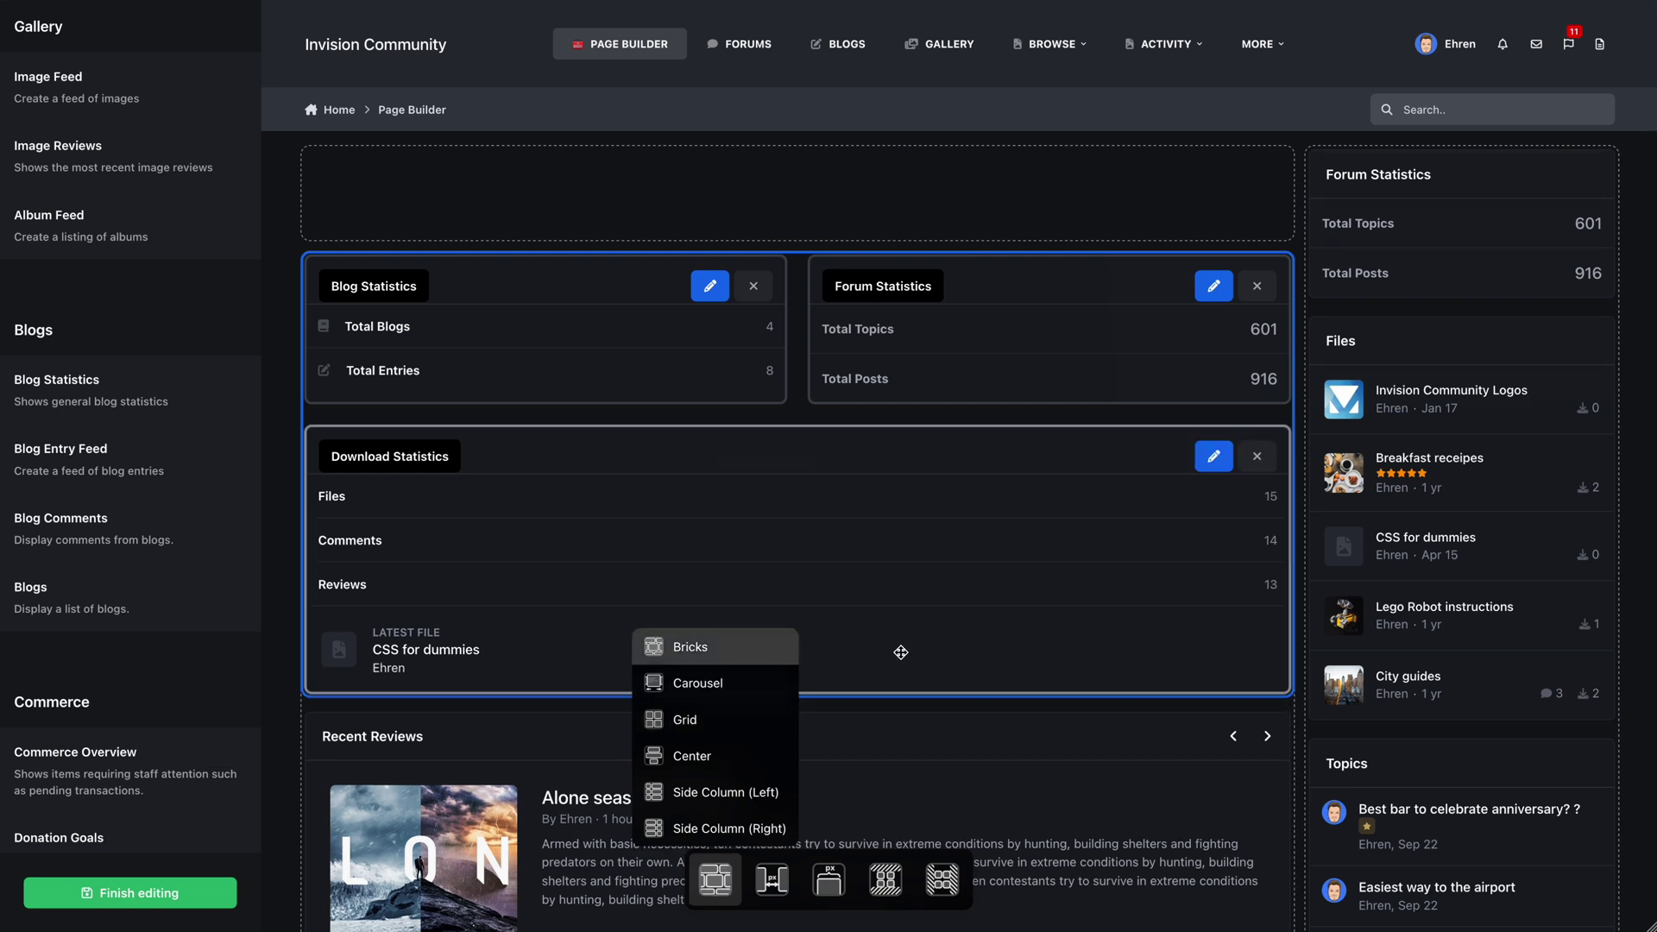
{"action": "left_click", "coordinate": [763, 690]}
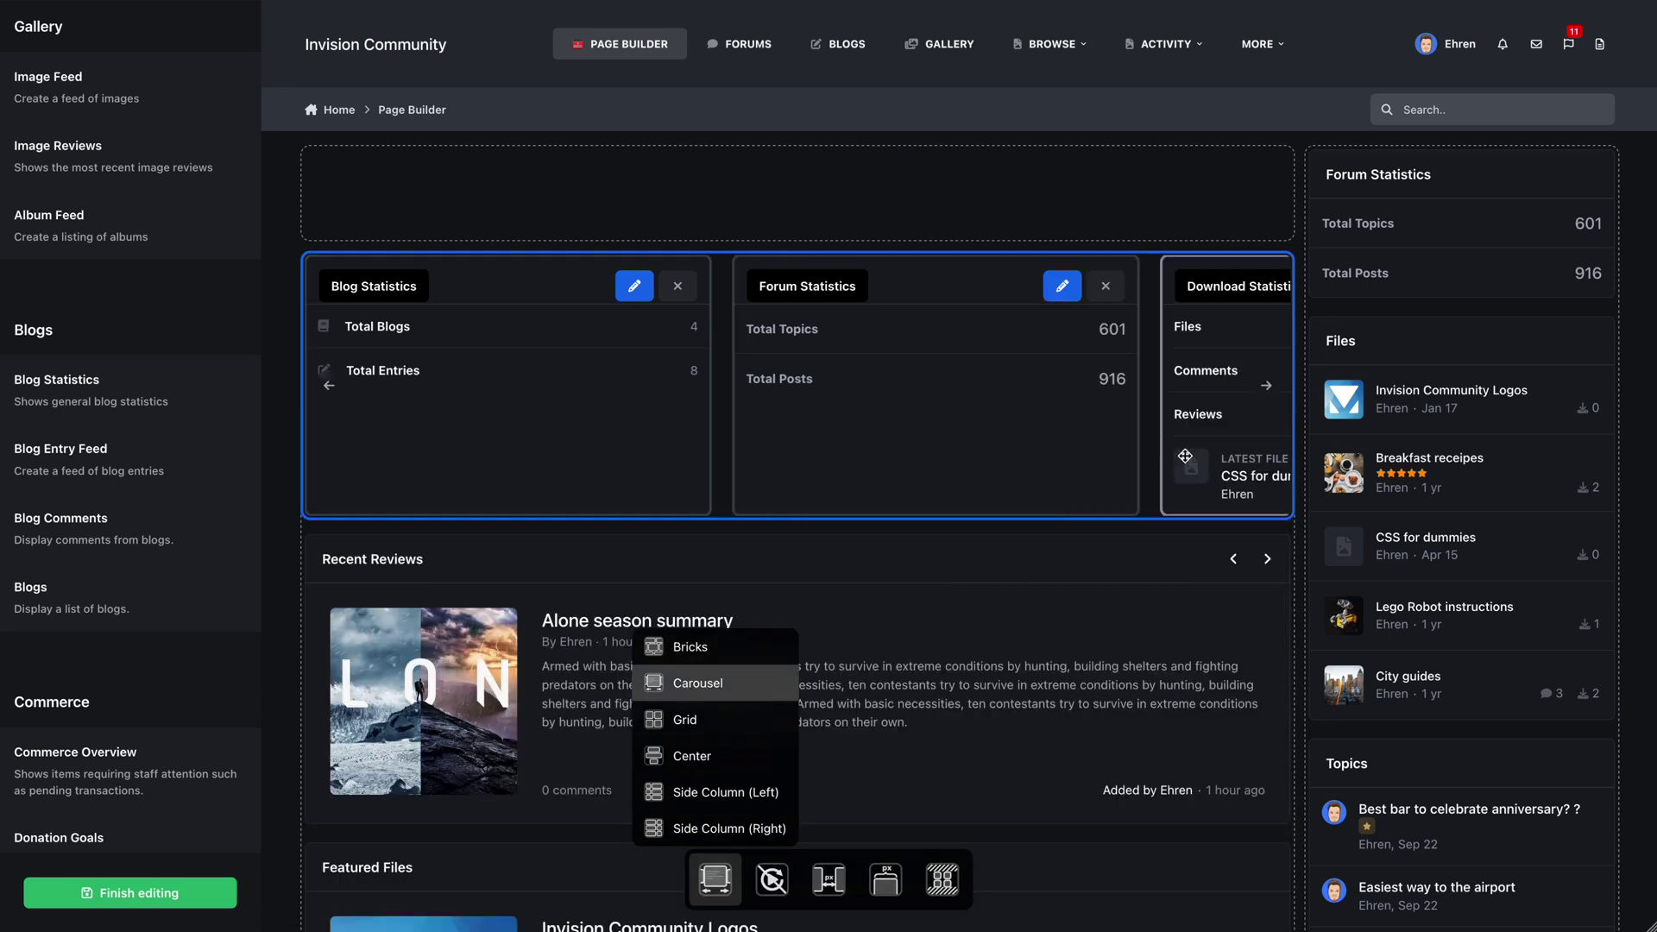
{"action": "left_click", "coordinate": [1270, 390]}
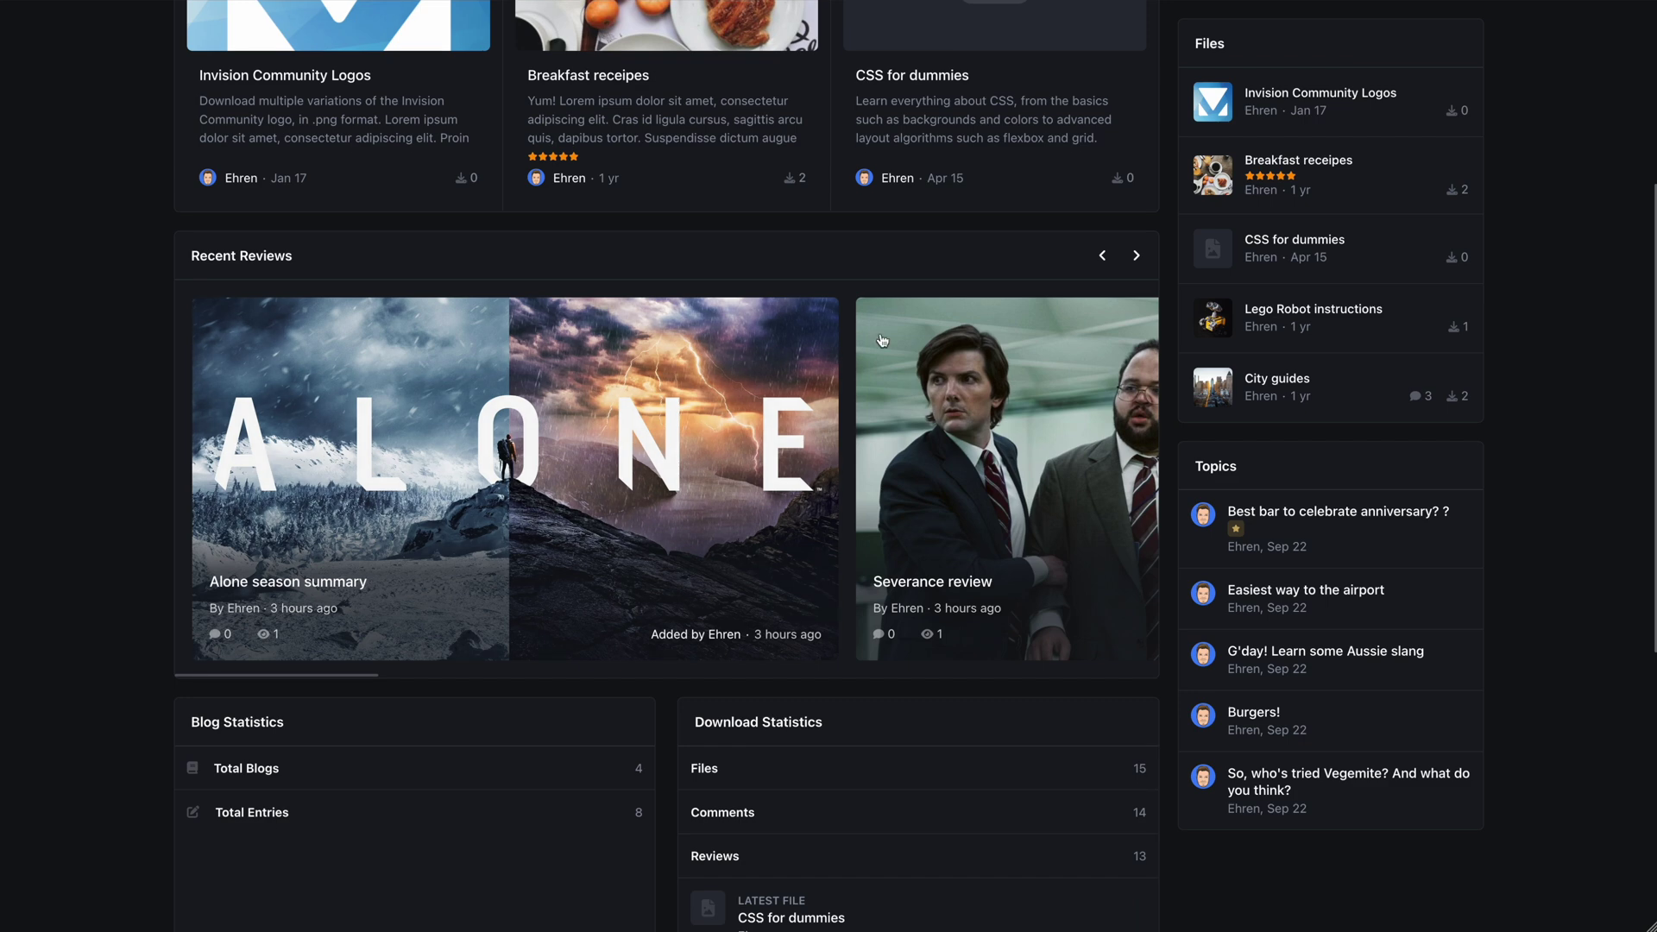
Advance Recent Reviews three times to Chilled office vibes and scroll through the finished page.
{"action": "left_click", "coordinate": [1137, 259]}
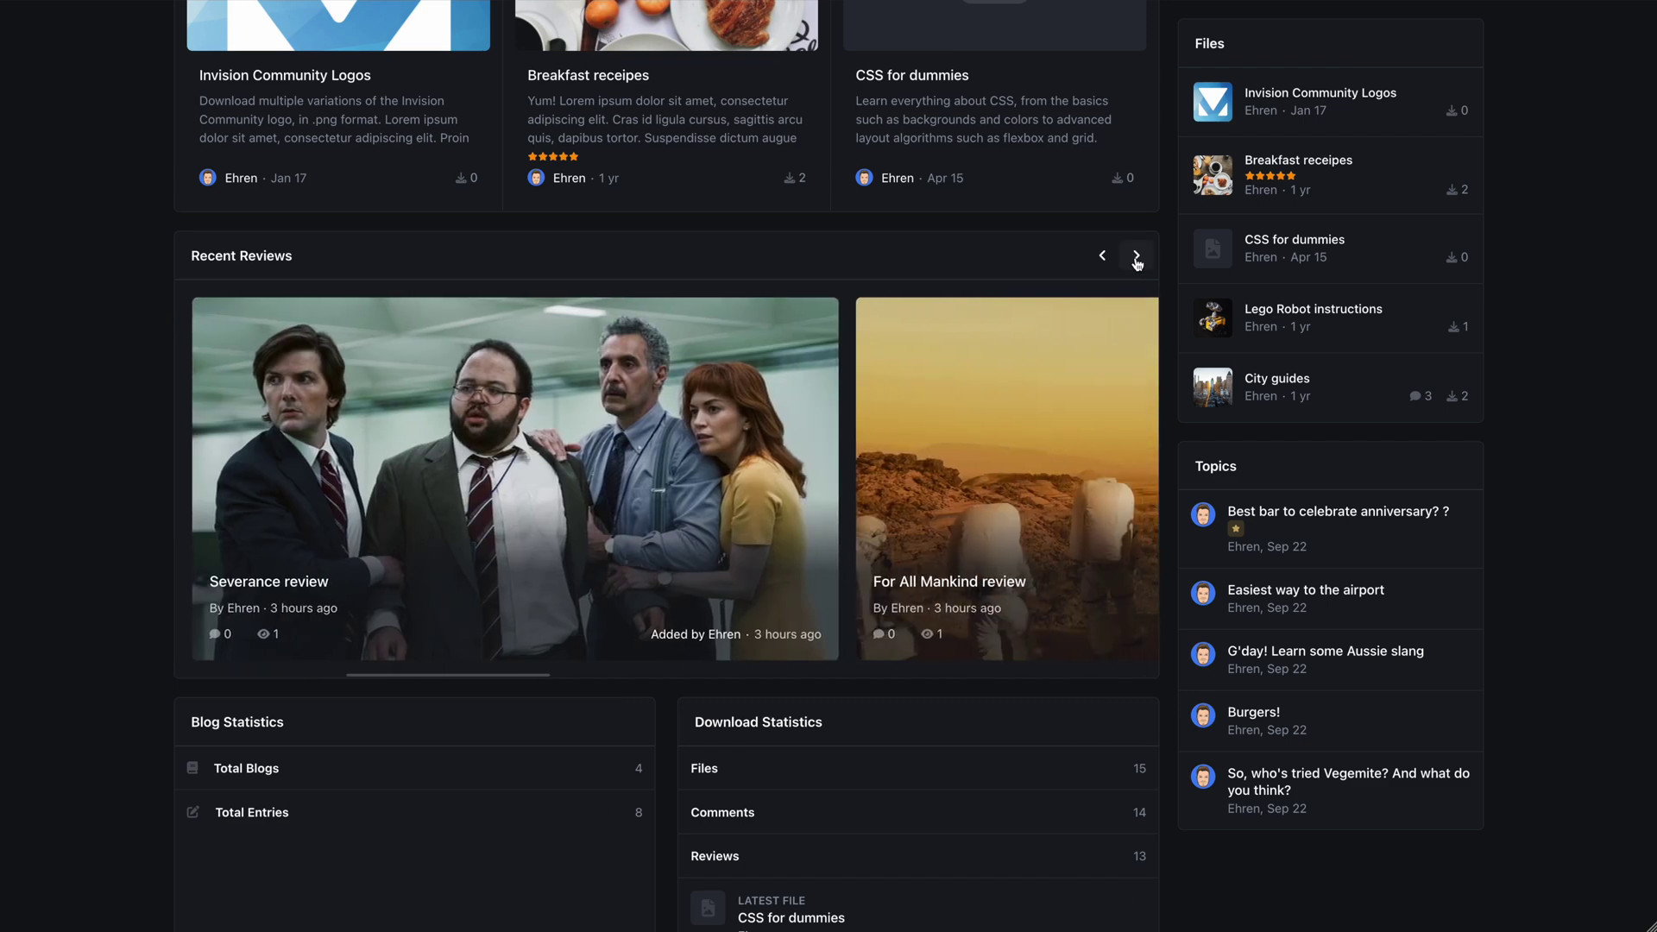
{"action": "left_click", "coordinate": [1136, 259]}
{"action": "left_click", "coordinate": [1137, 259]}
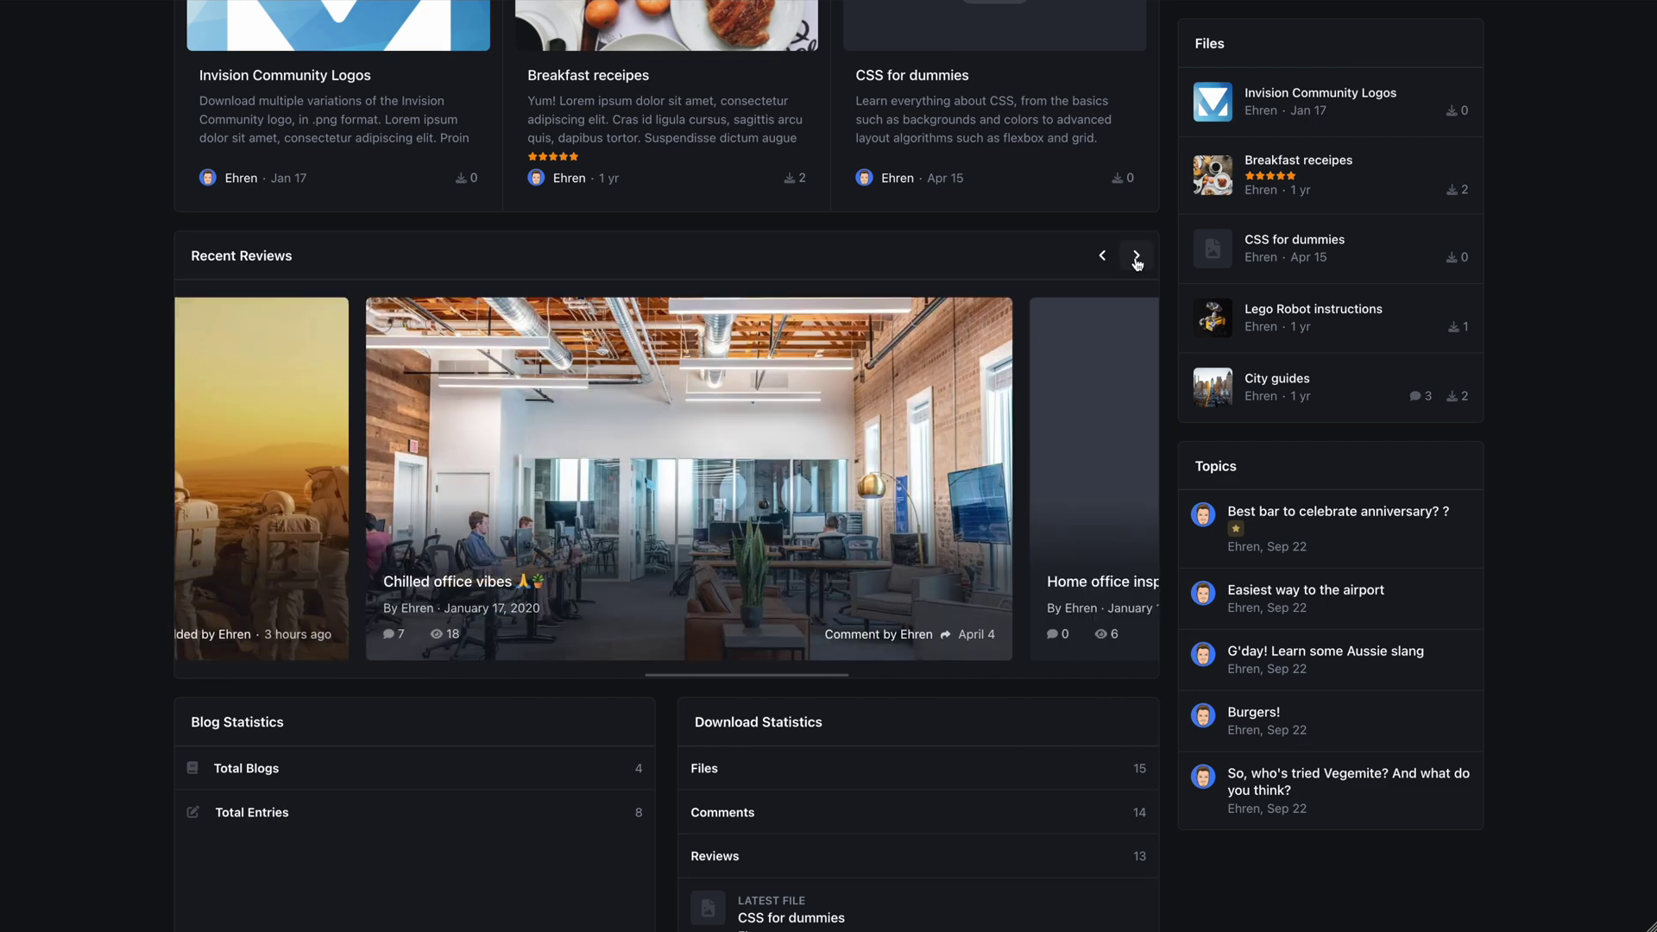
{"action": "scroll", "coordinate": [1174, 263], "scroll_direction": "down", "scroll_amount": 6}
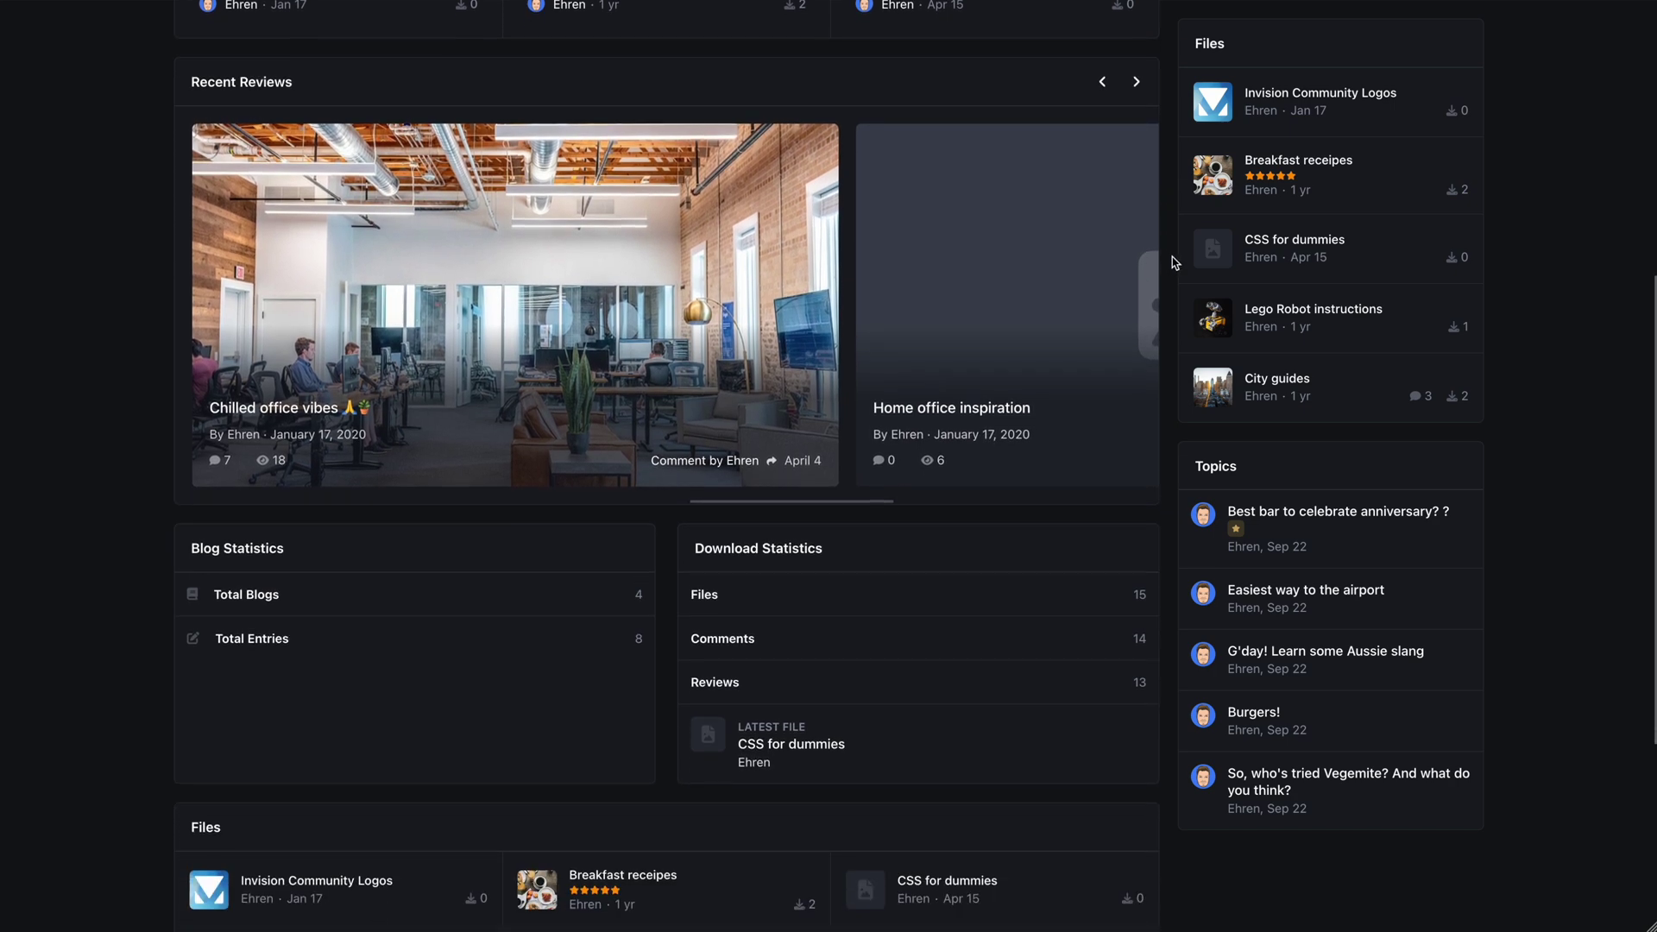
{"action": "scroll", "coordinate": [1174, 263], "scroll_direction": "down", "scroll_amount": 1}
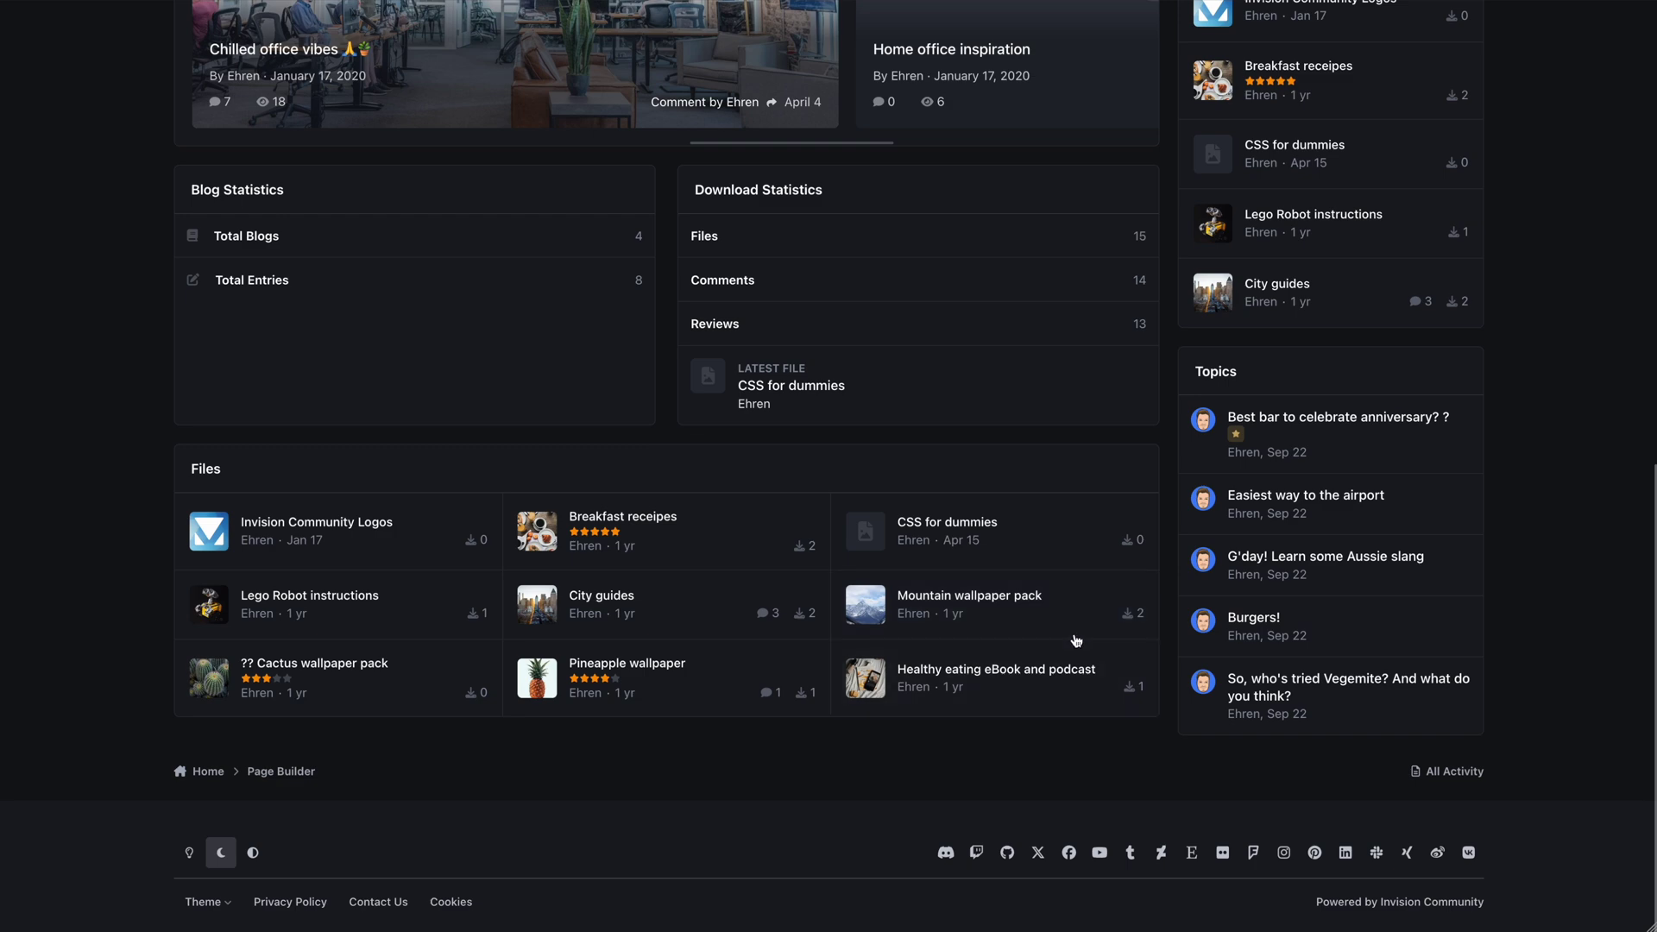
{"action": "scroll", "coordinate": [1167, 601], "scroll_direction": "up", "scroll_amount": 7}
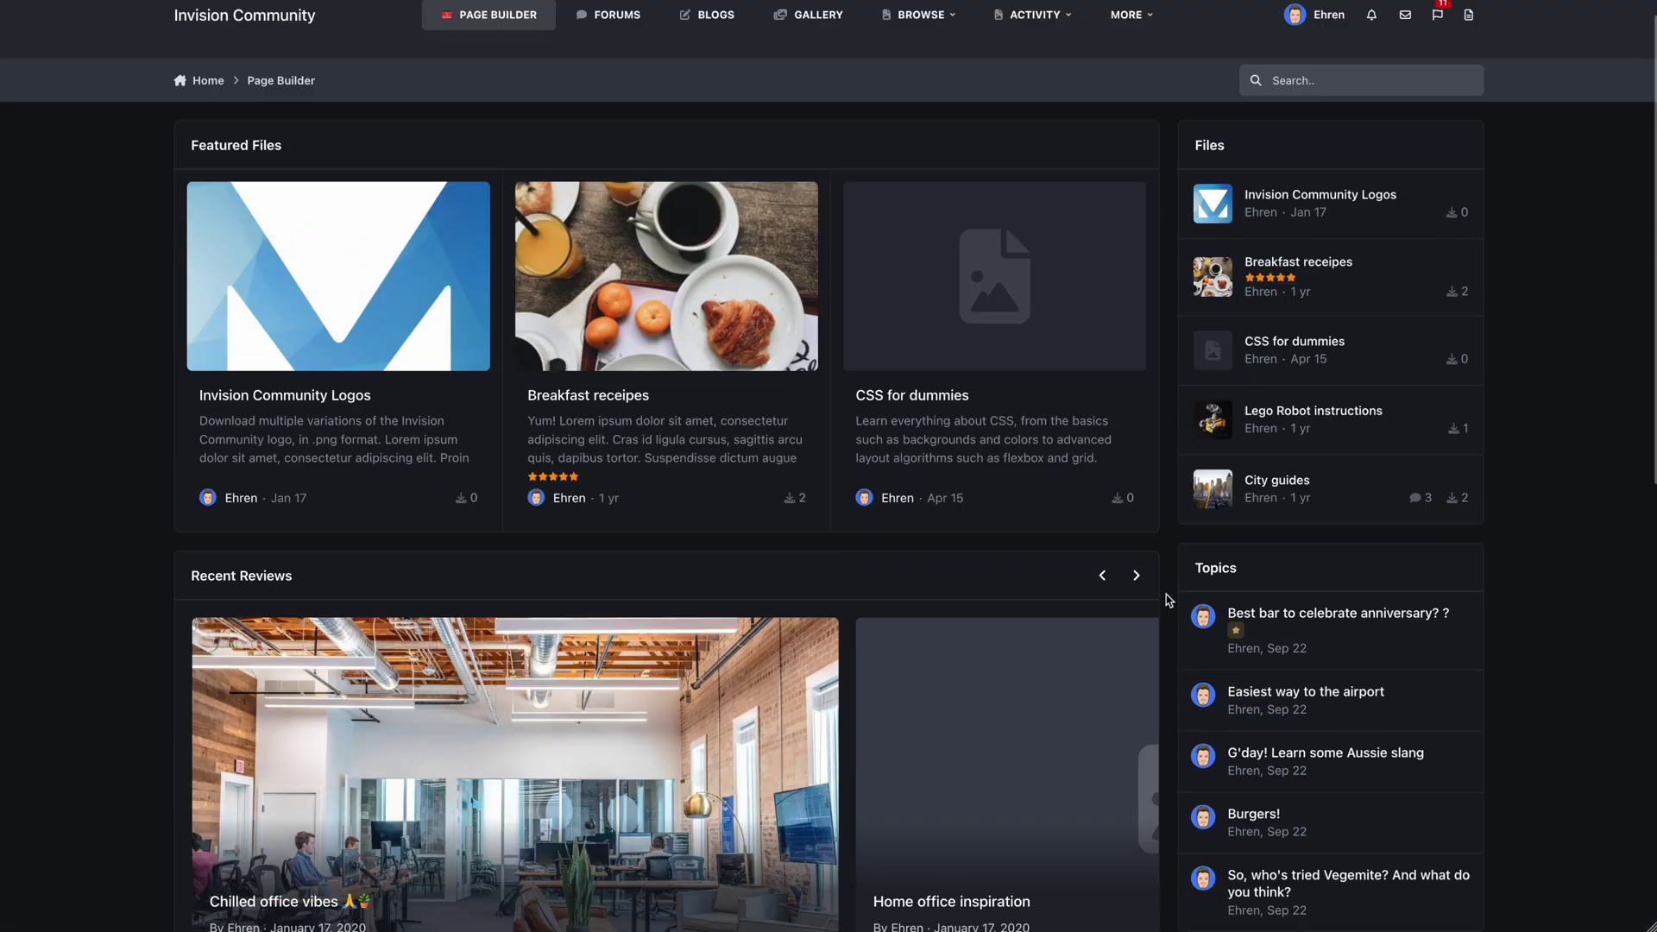